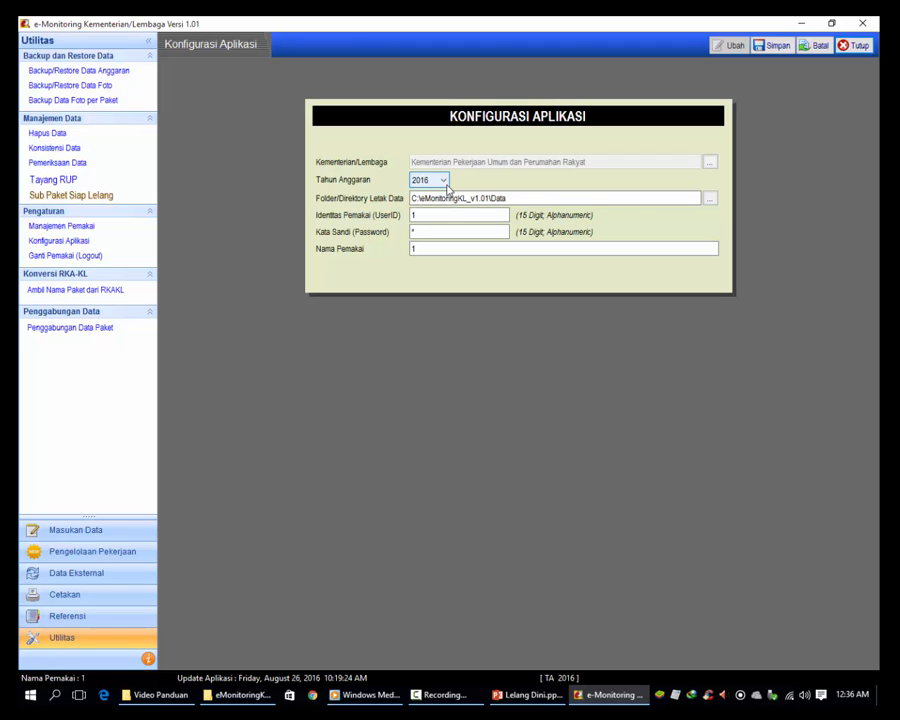
# - Set Tahun Anggaran to 2017 in the application configuration and save it
pyautogui.click(443, 181)
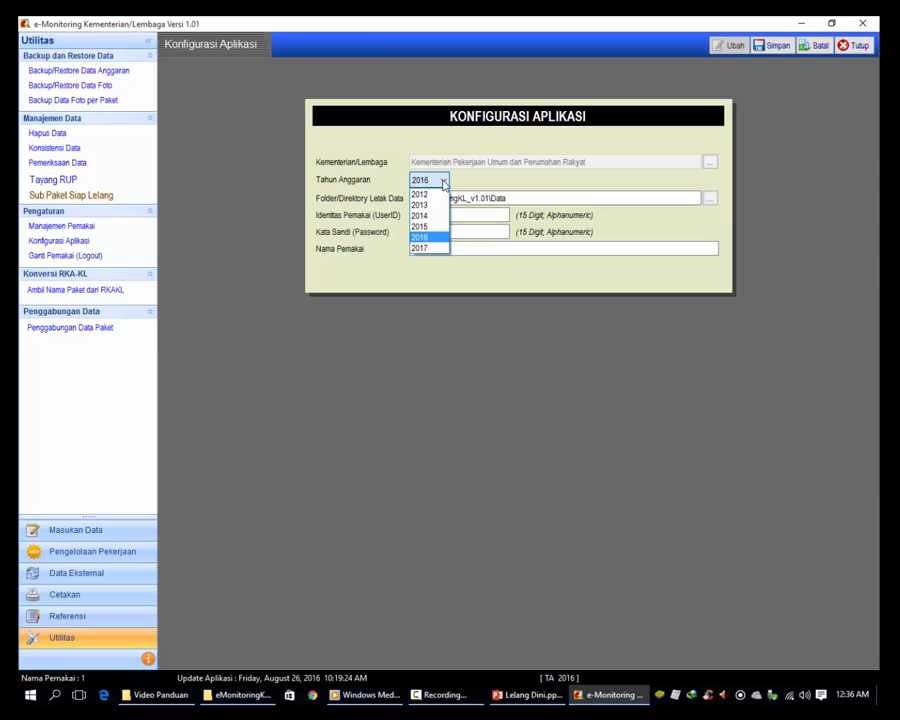
pyautogui.click(436, 249)
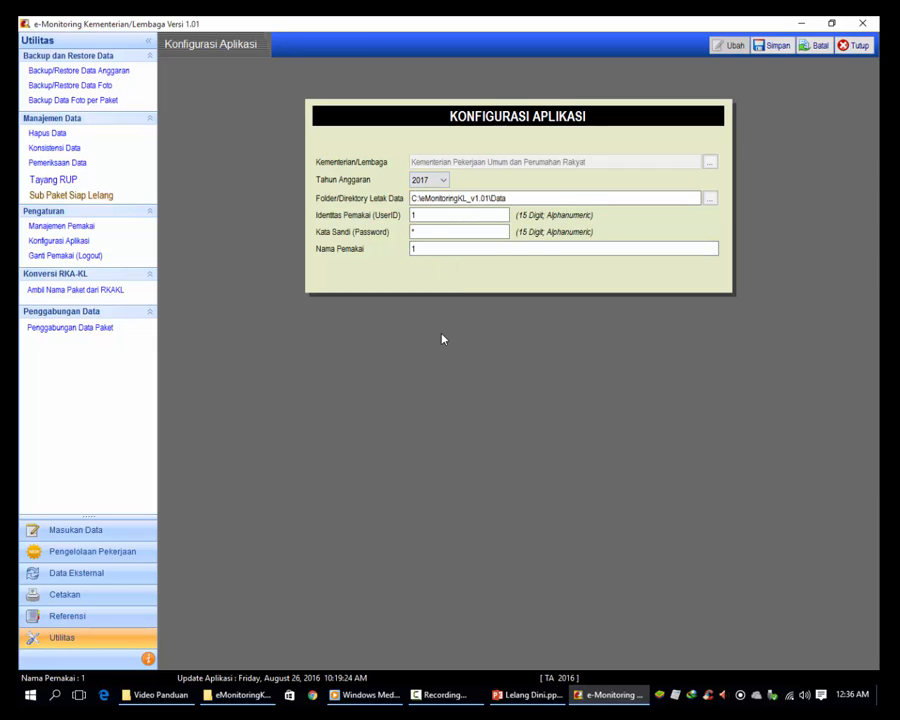
pyautogui.click(418, 197)
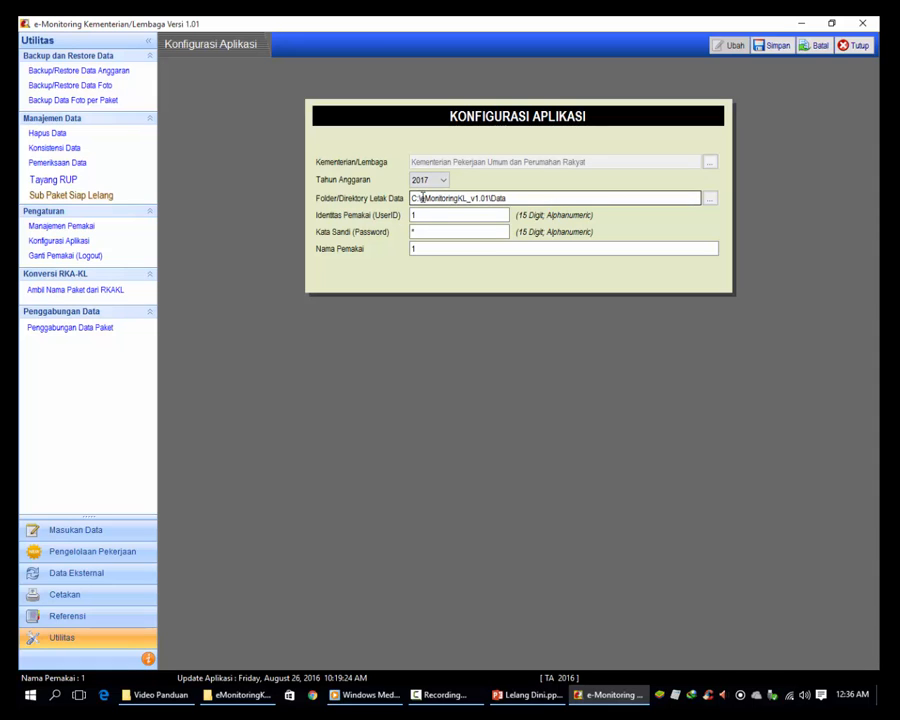
pyautogui.click(424, 214)
pyautogui.click(426, 233)
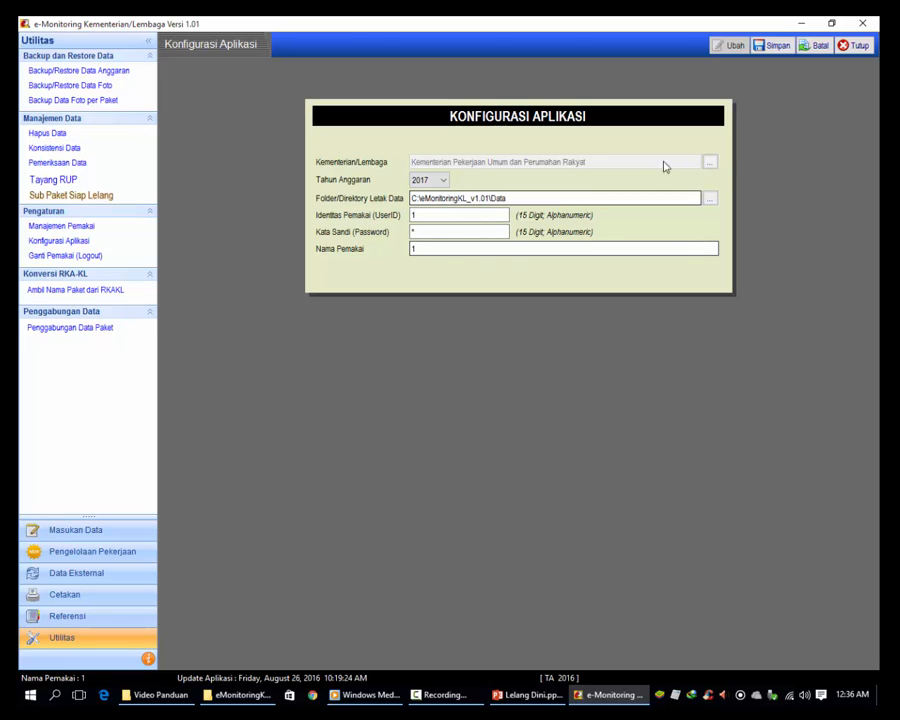
pyautogui.click(774, 47)
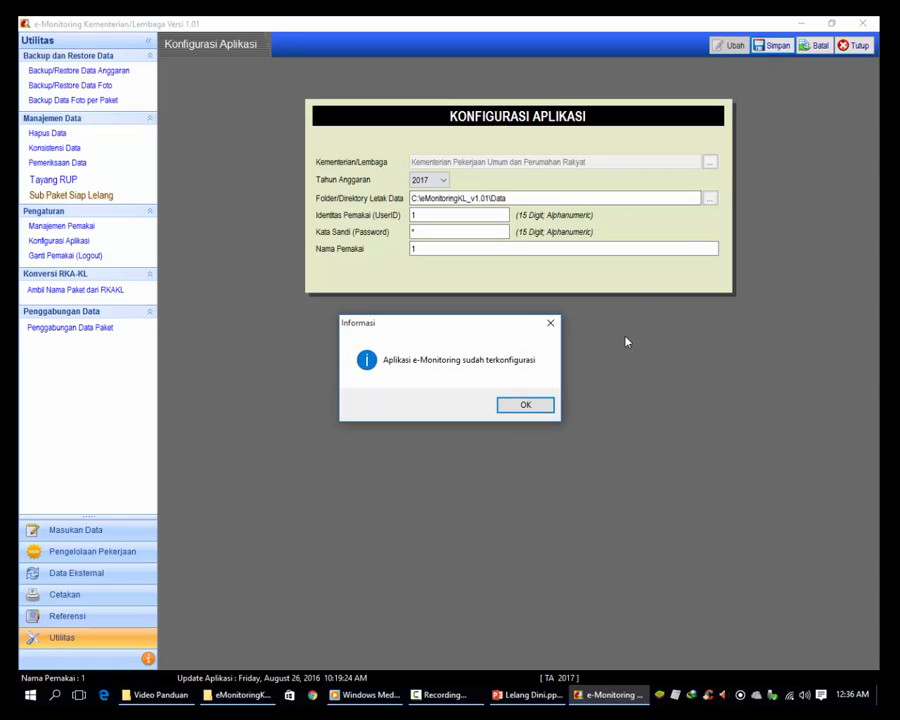
pyautogui.click(526, 405)
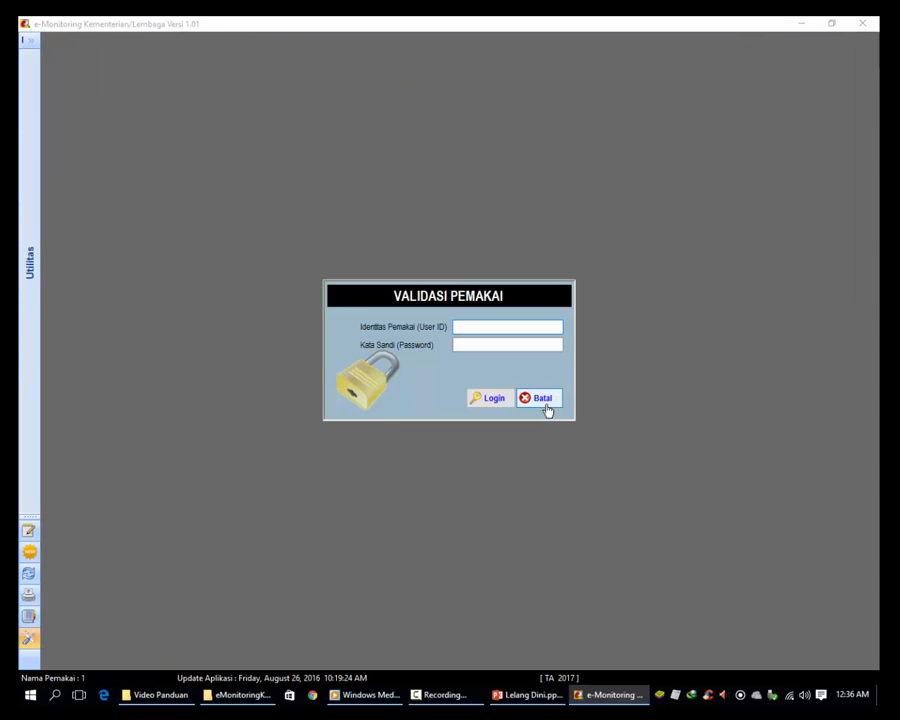
# - Log in again with the user ID and the account password
pyautogui.write('1')
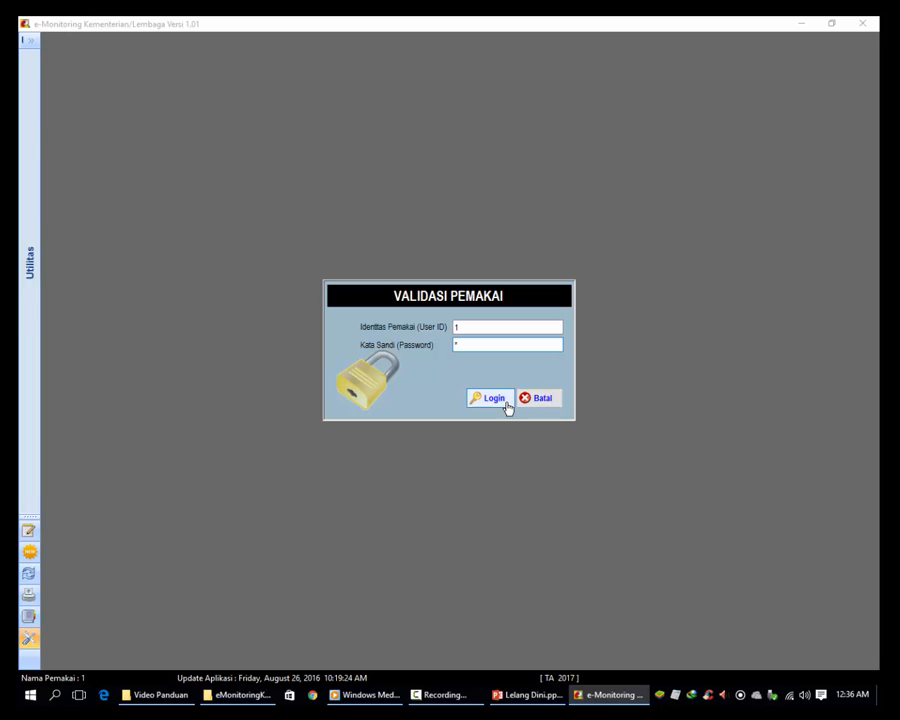
pyautogui.click(490, 402)
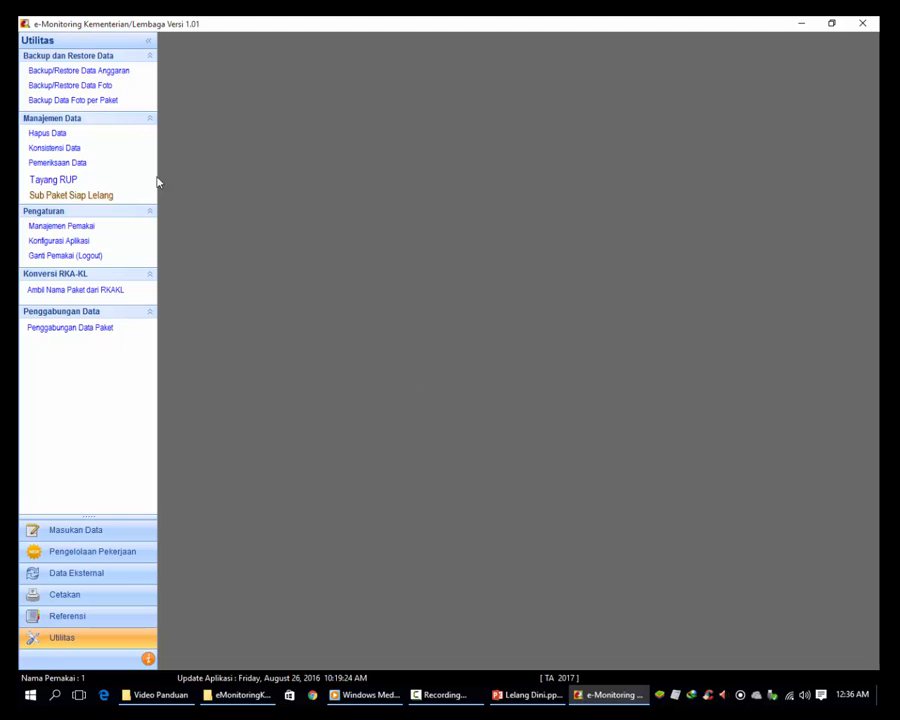
# - Run the Konsistensi Data process on the 2017 data
pyautogui.click(55, 148)
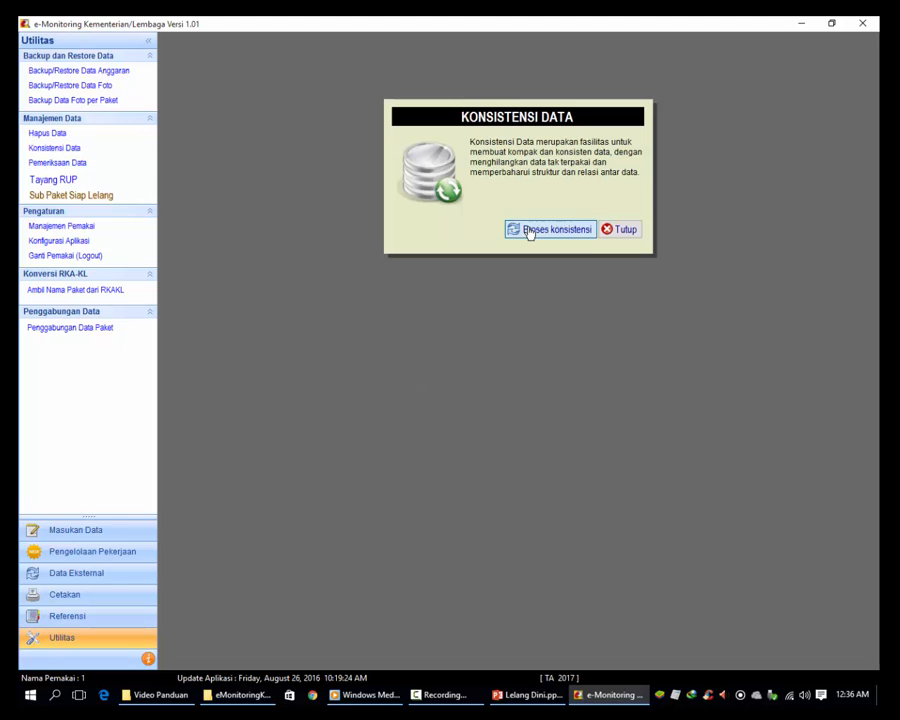
pyautogui.click(530, 230)
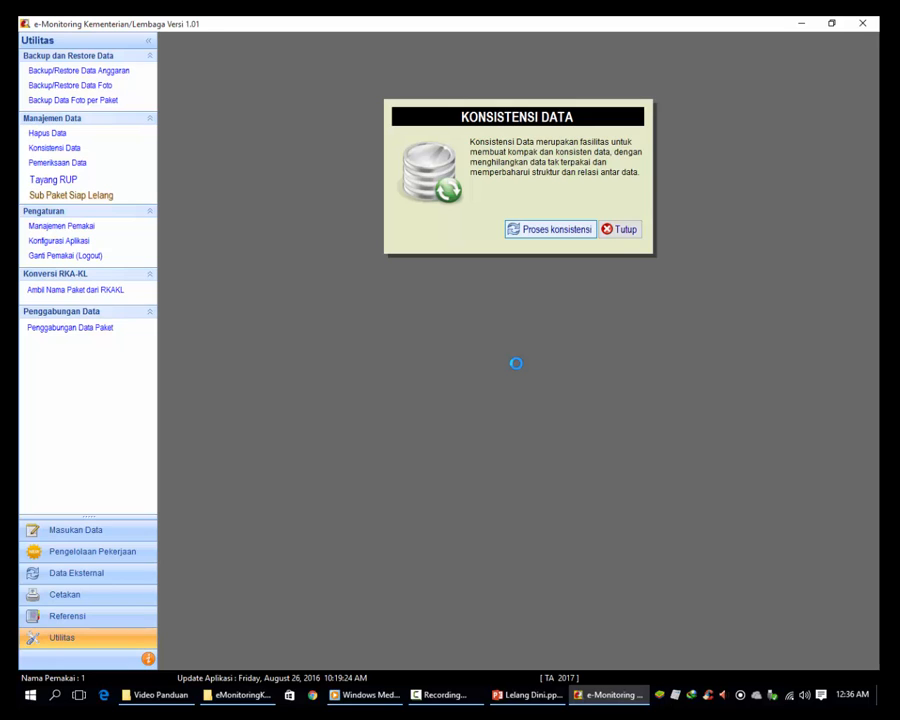
pyautogui.click(516, 405)
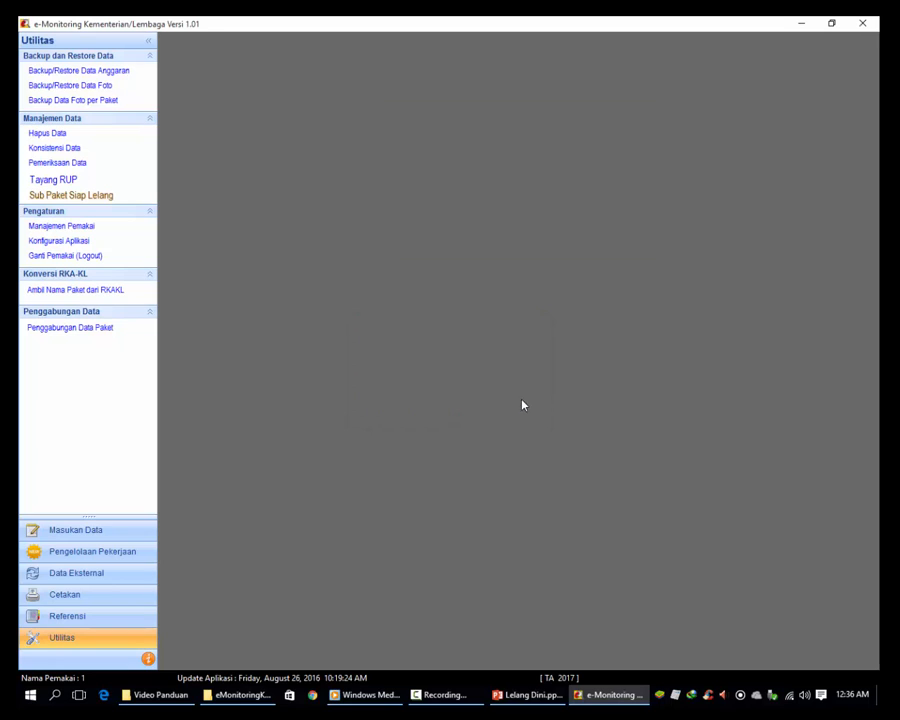
# - Switch to the Lelang Dini.pptx presentation in PowerPoint and read the third instruction on slide 6
pyautogui.click(522, 696)
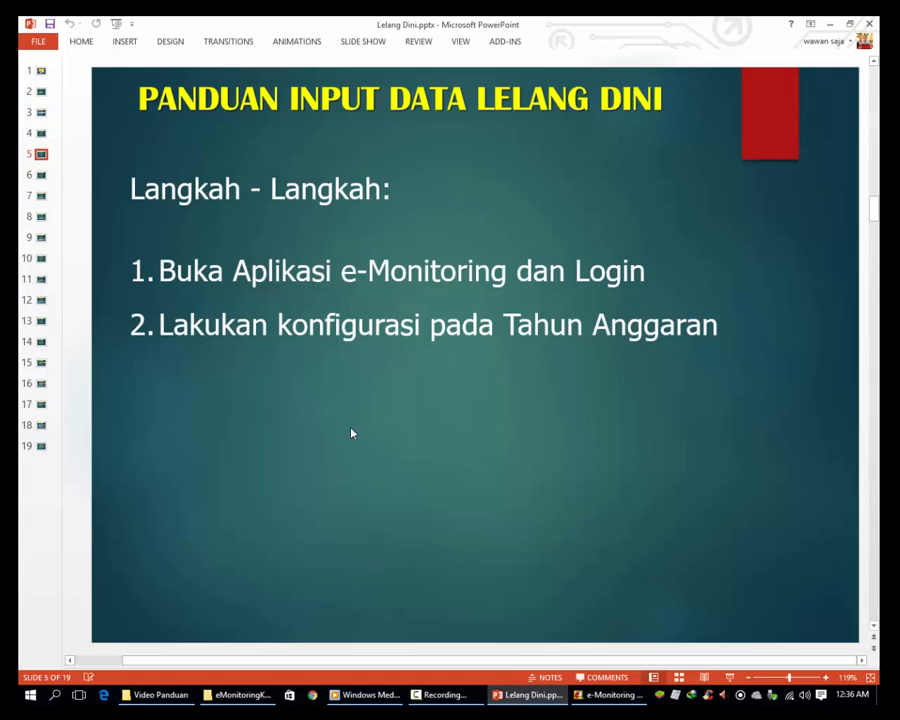
pyautogui.click(41, 175)
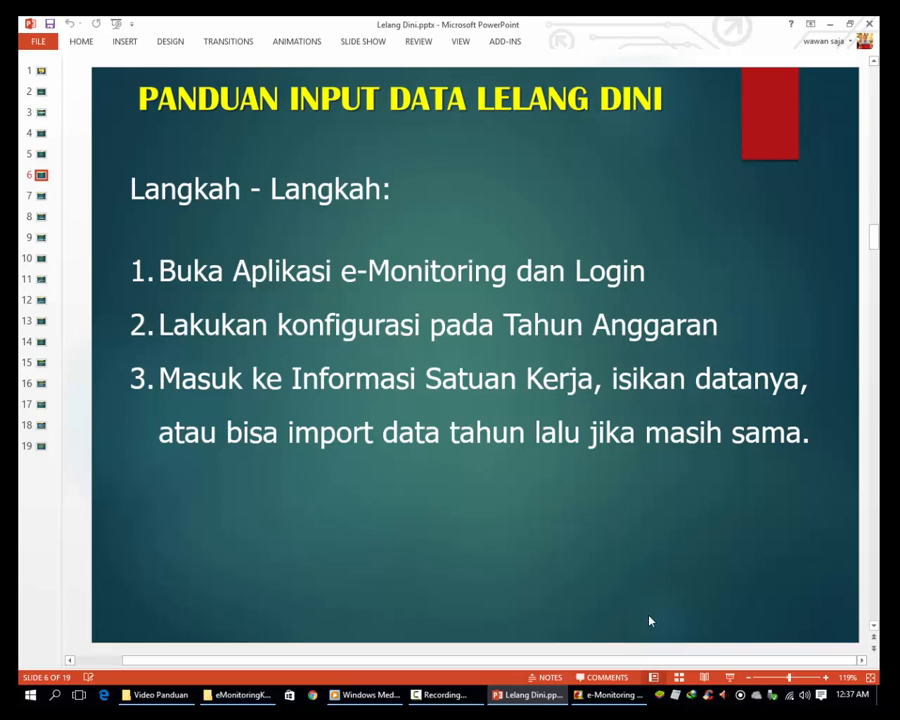
# - Switch back to e-Monitoring and open the Informasi Satuan Kerja data entry form
pyautogui.click(613, 695)
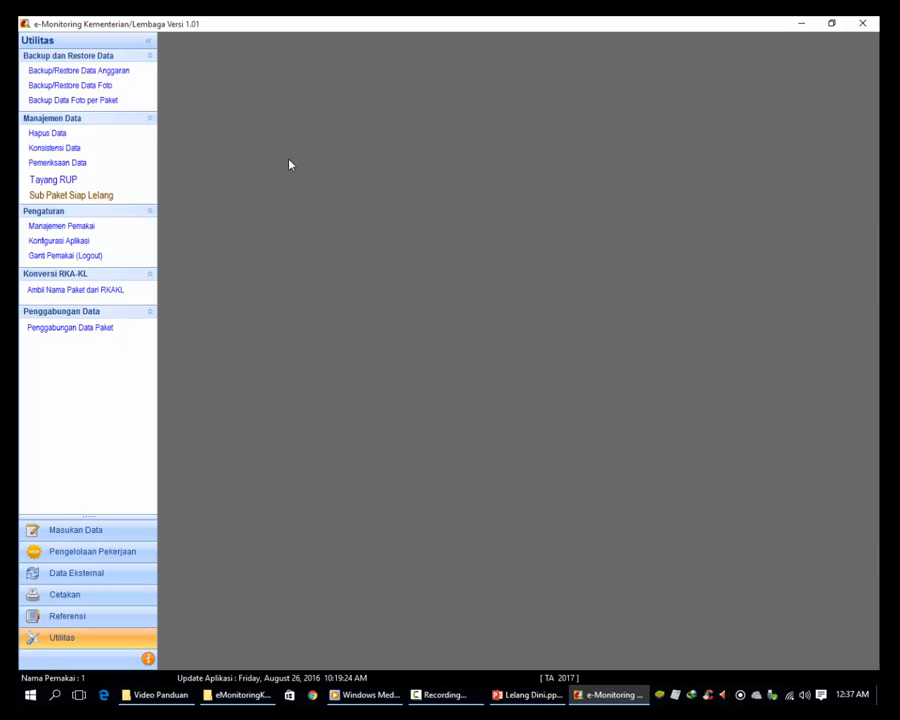
pyautogui.click(119, 533)
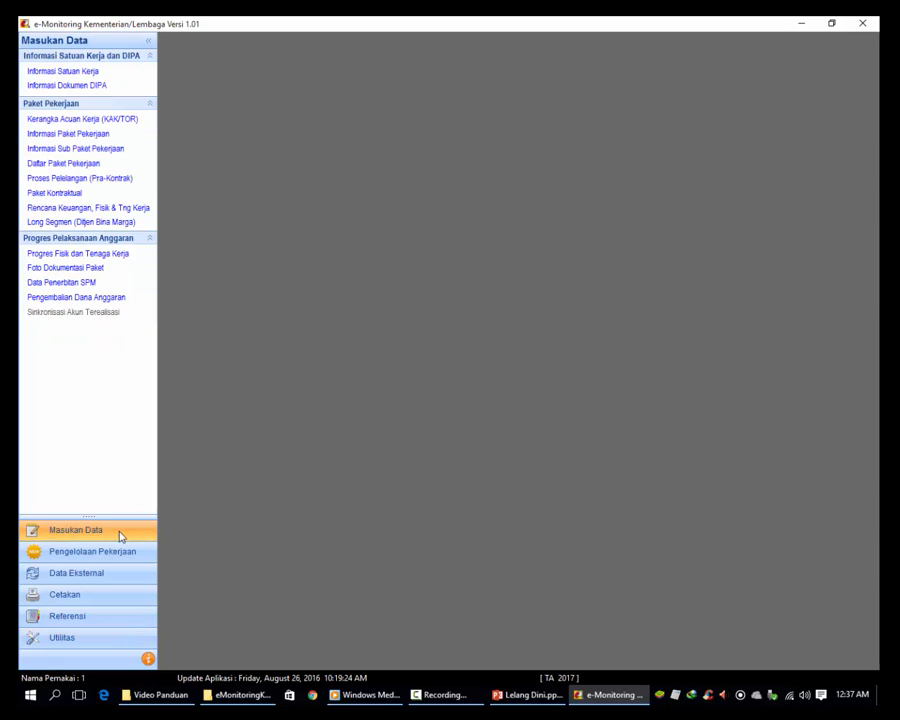
pyautogui.click(80, 72)
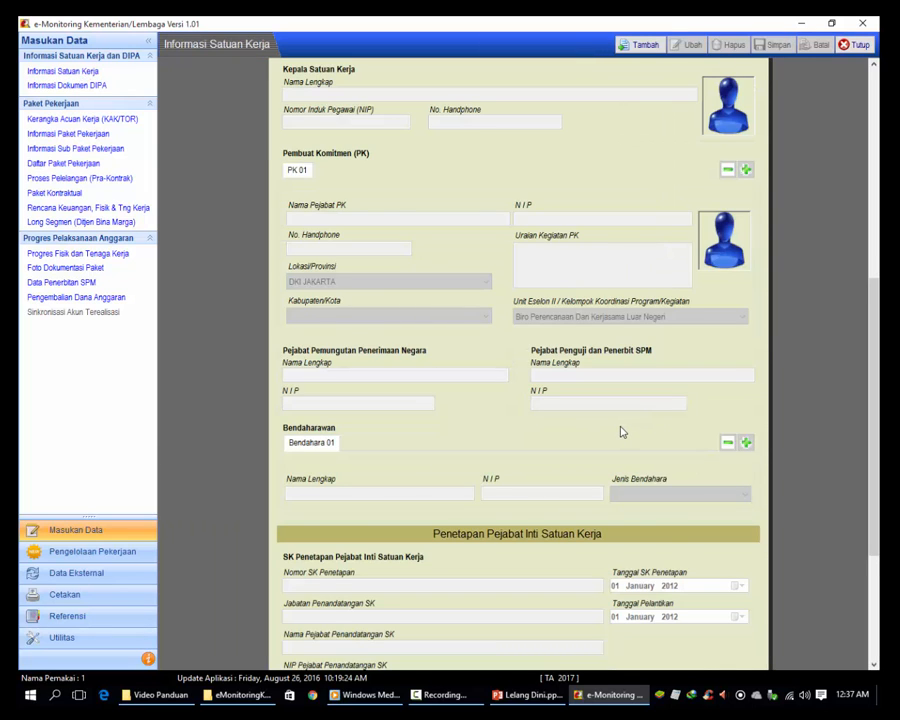
pyautogui.scroll(10, 620, 432)
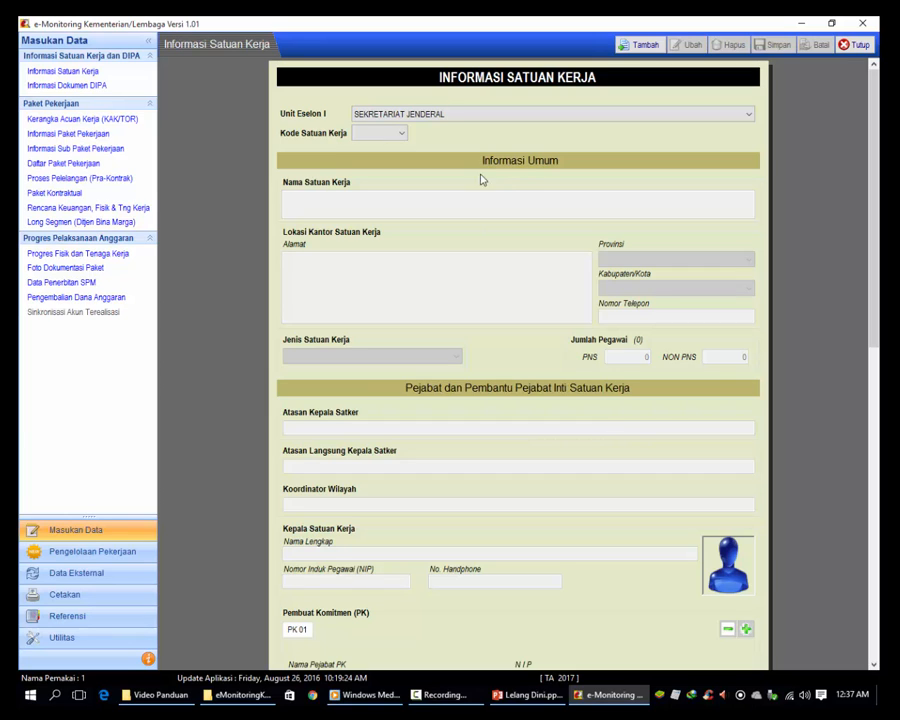
# - Choose SEKRETARIAT JENDERAL as the Unit Eselon I of the work unit form
pyautogui.click(451, 116)
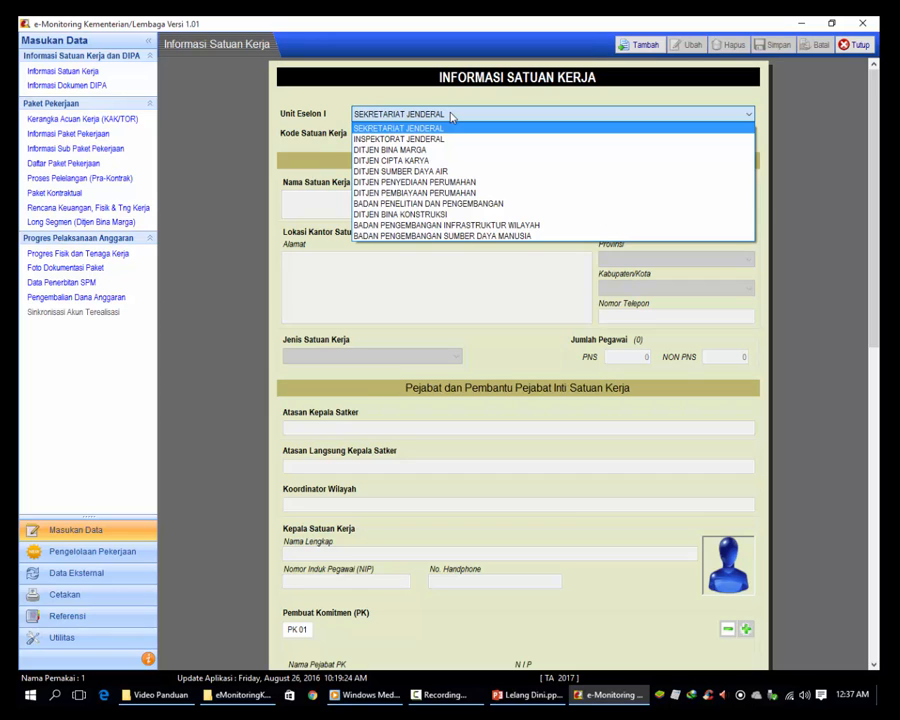
pyautogui.click(453, 132)
pyautogui.scroll(-3, 458, 233)
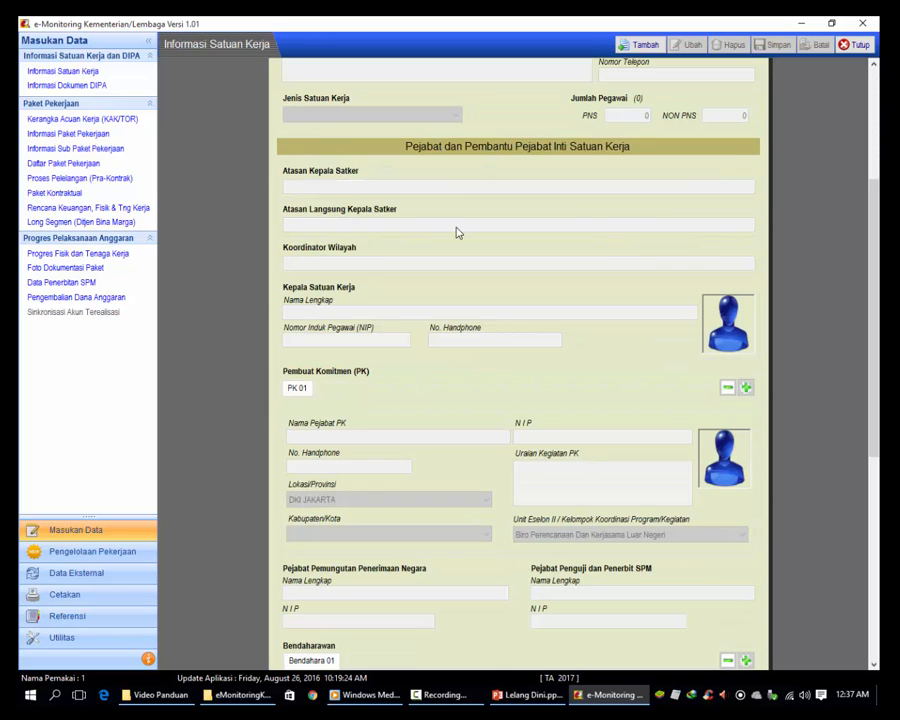
pyautogui.scroll(3, 563, 254)
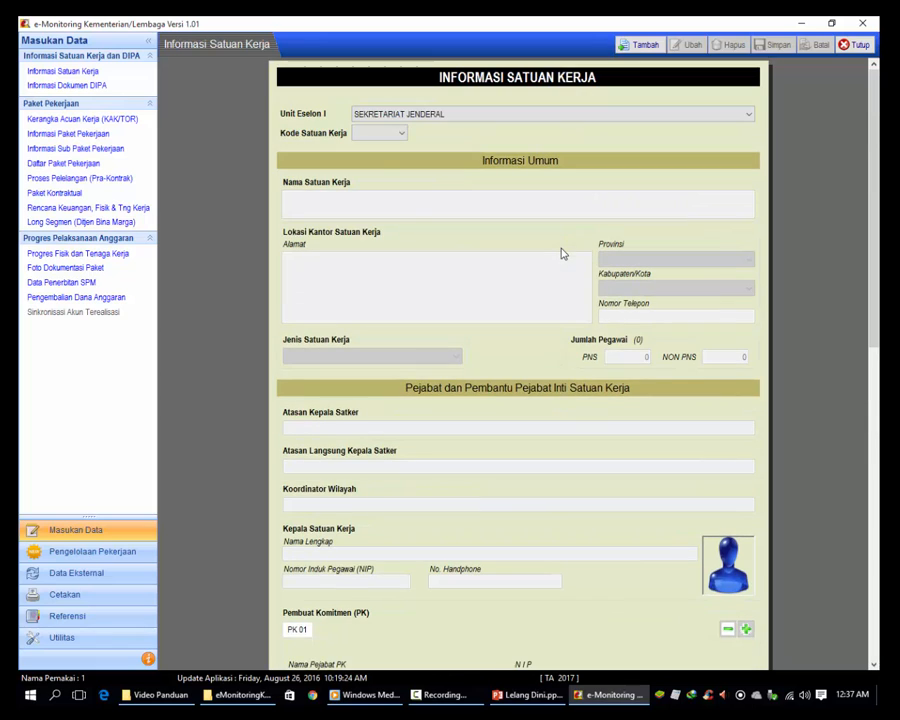
# - Add a new work unit record and enter 898001 as its Kode Satuan Kerja
pyautogui.click(640, 44)
pyautogui.scroll(1, 589, 279)
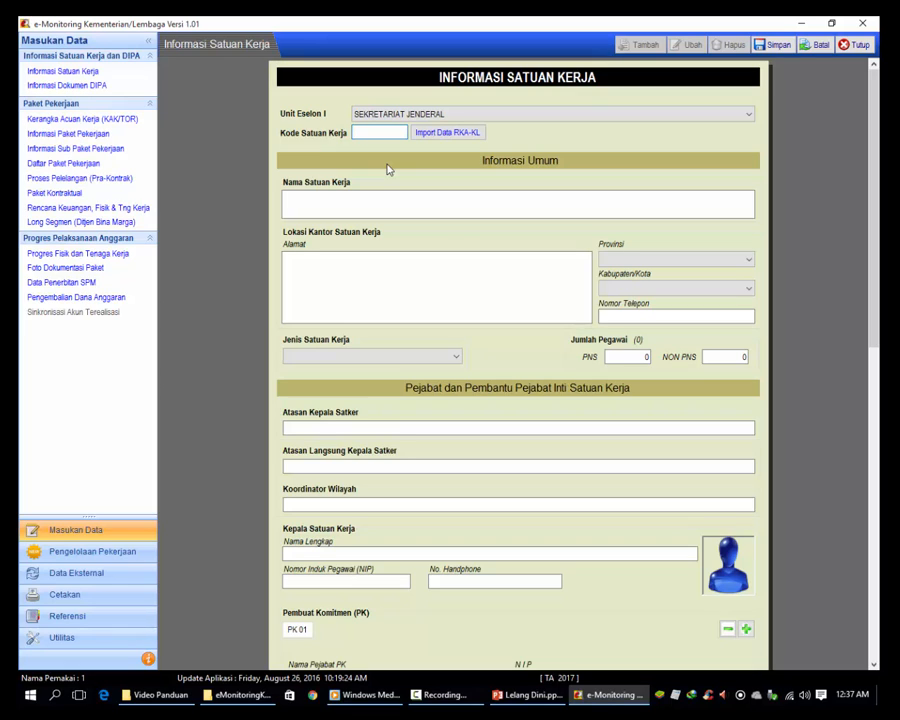
pyautogui.write('898001')
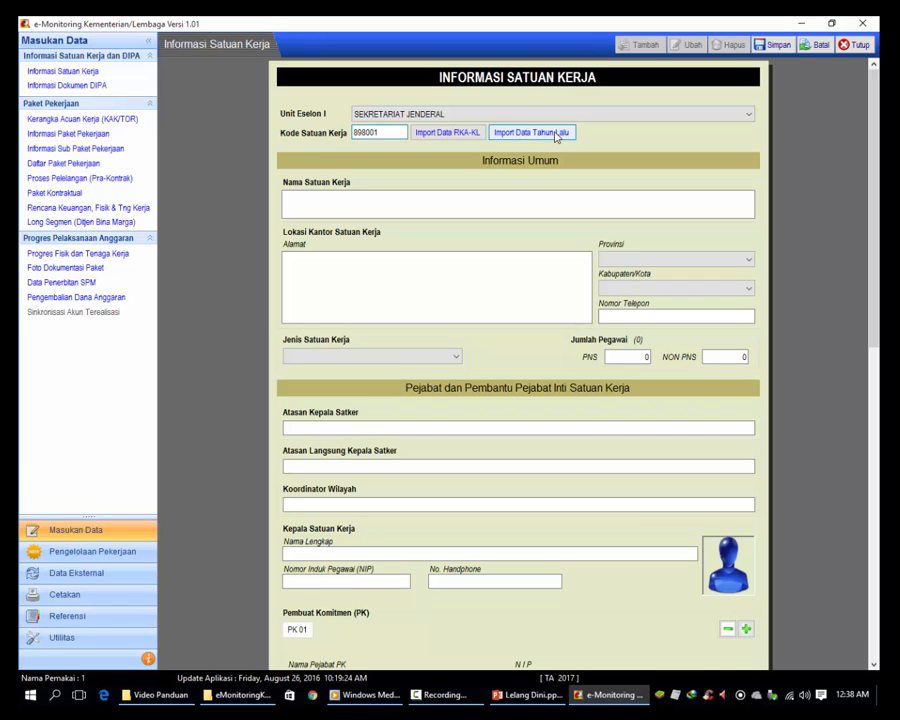
pyautogui.click(483, 207)
pyautogui.click(472, 281)
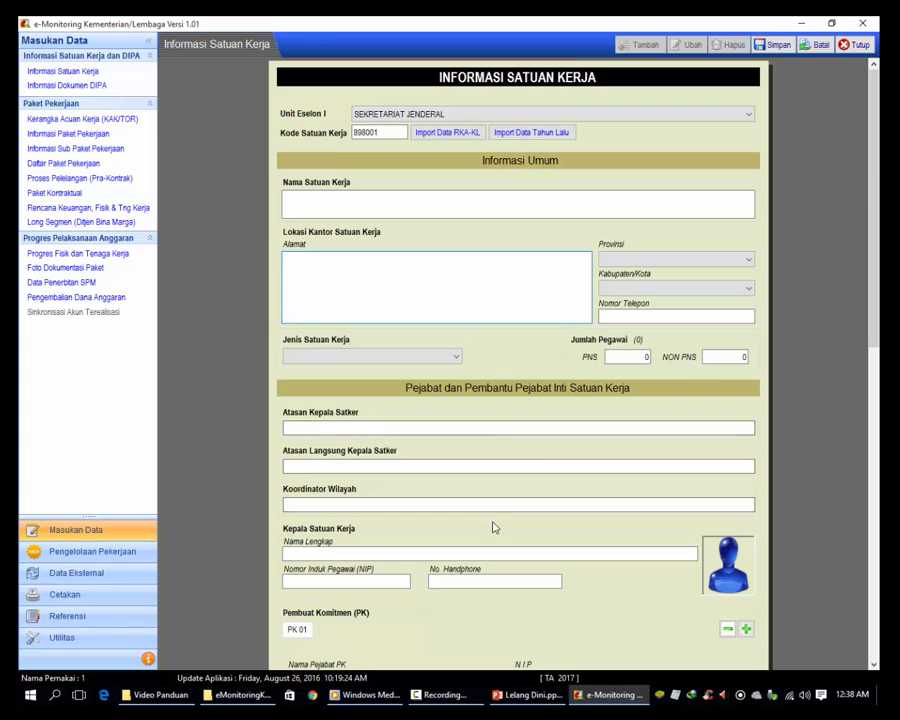
# - Start the import of last year's data and browse to the C:\eMonitoringKL_v1.01\Data folder
pyautogui.click(545, 135)
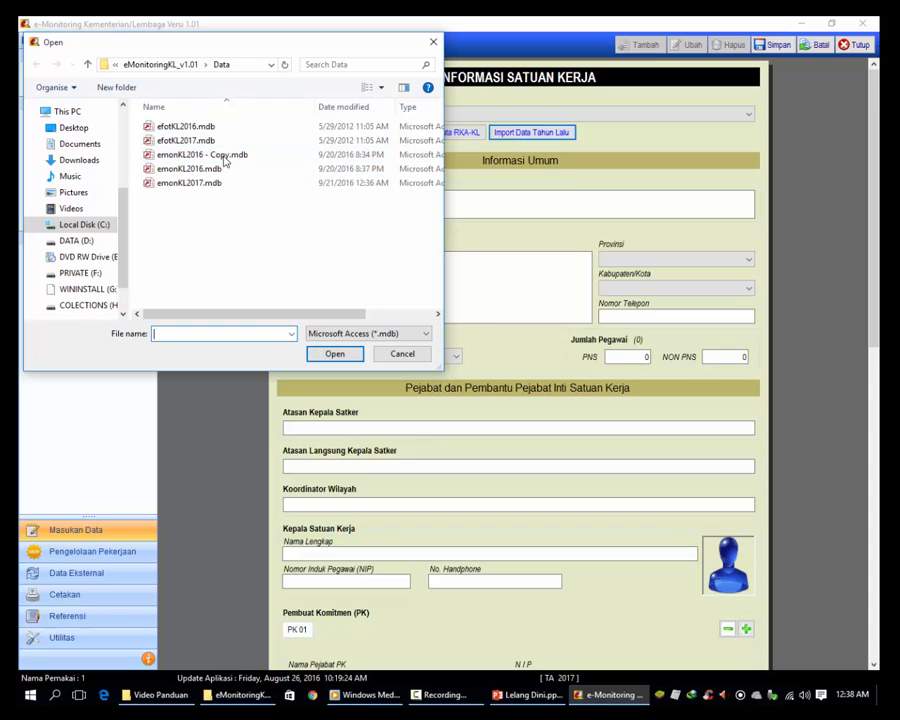
pyautogui.click(270, 66)
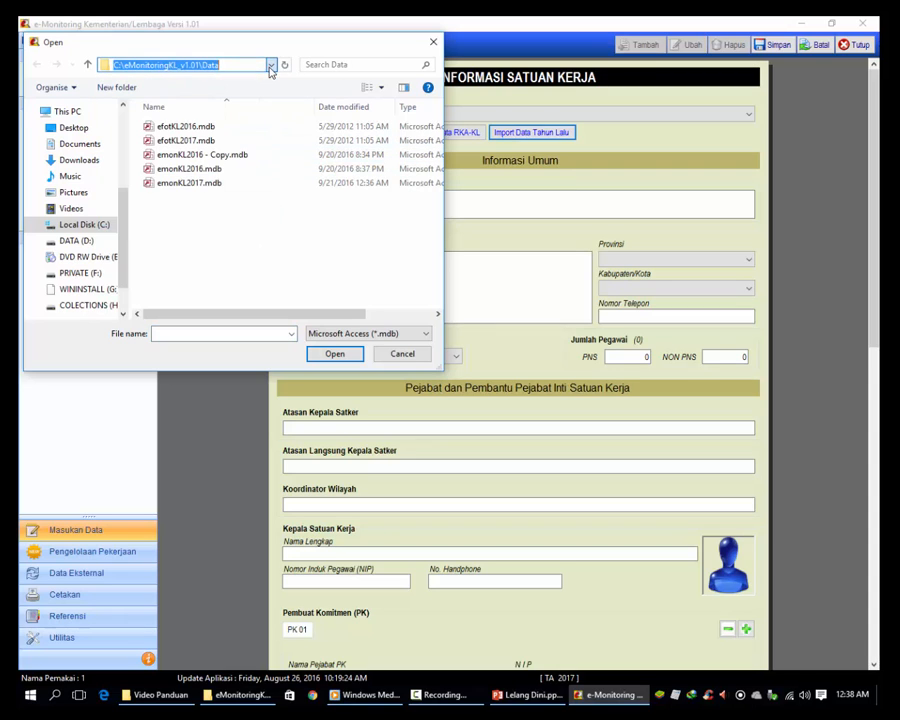
pyautogui.click(104, 226)
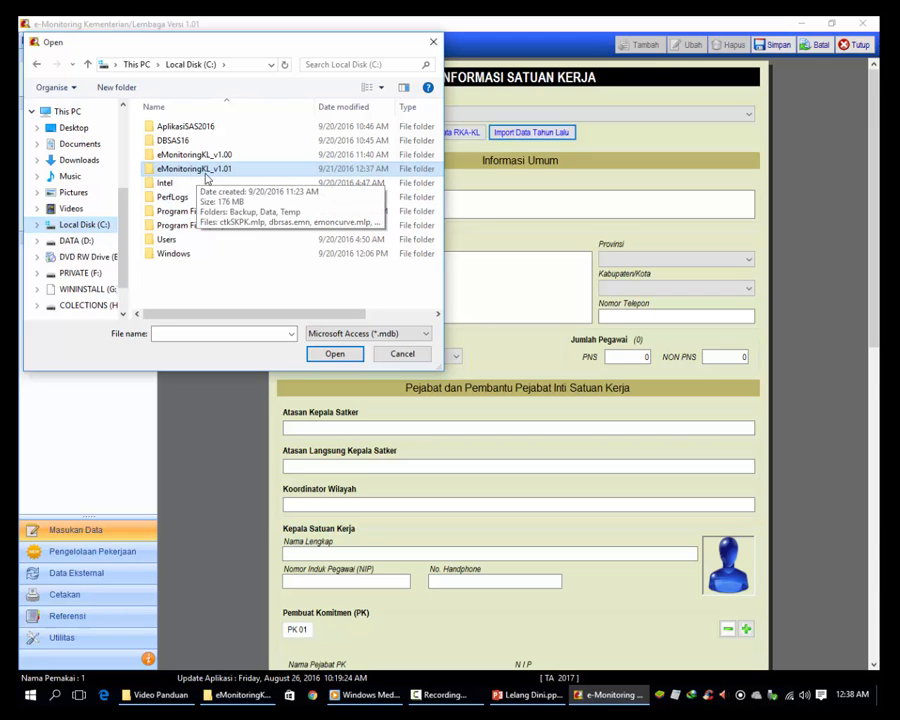
pyautogui.doubleClick(205, 174)
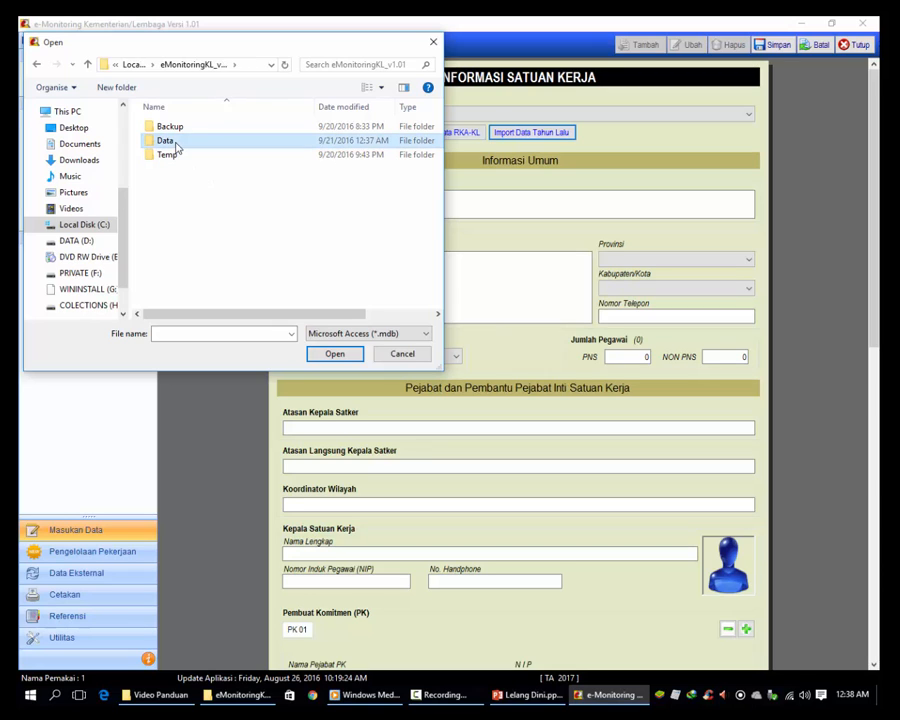
pyautogui.doubleClick(175, 146)
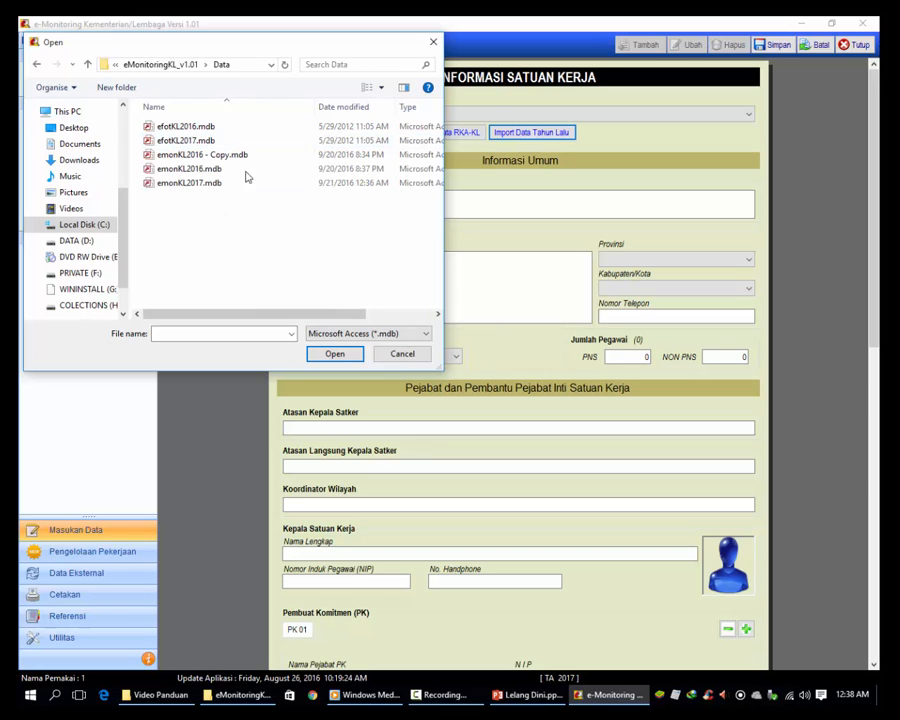
# - Keep the Microsoft Access (*.mdb) file type and import the work unit data from emonKL2016.mdb
pyautogui.click(353, 336)
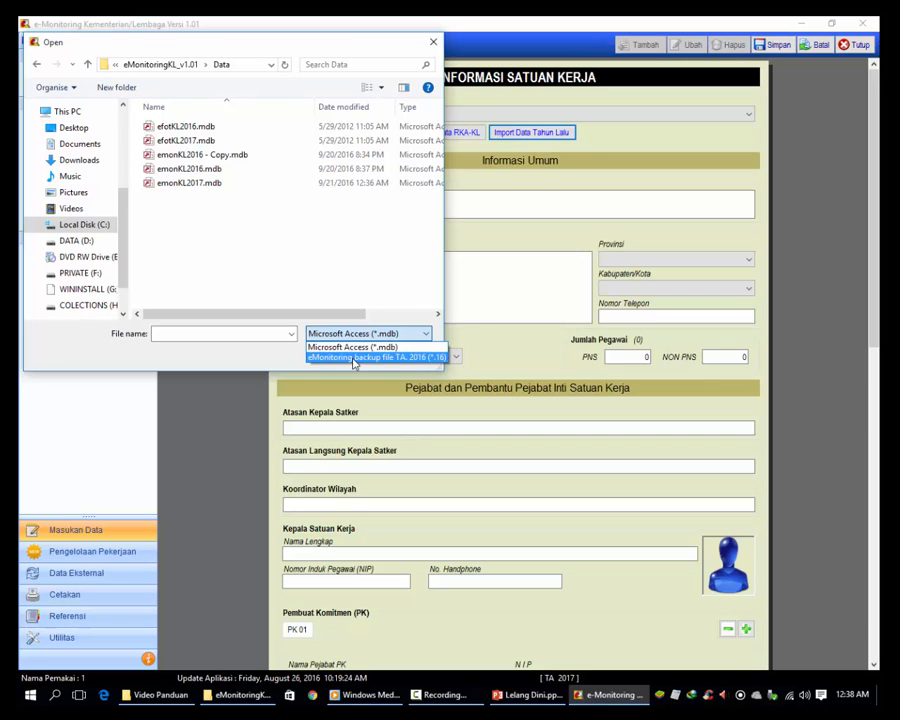
pyautogui.click(352, 347)
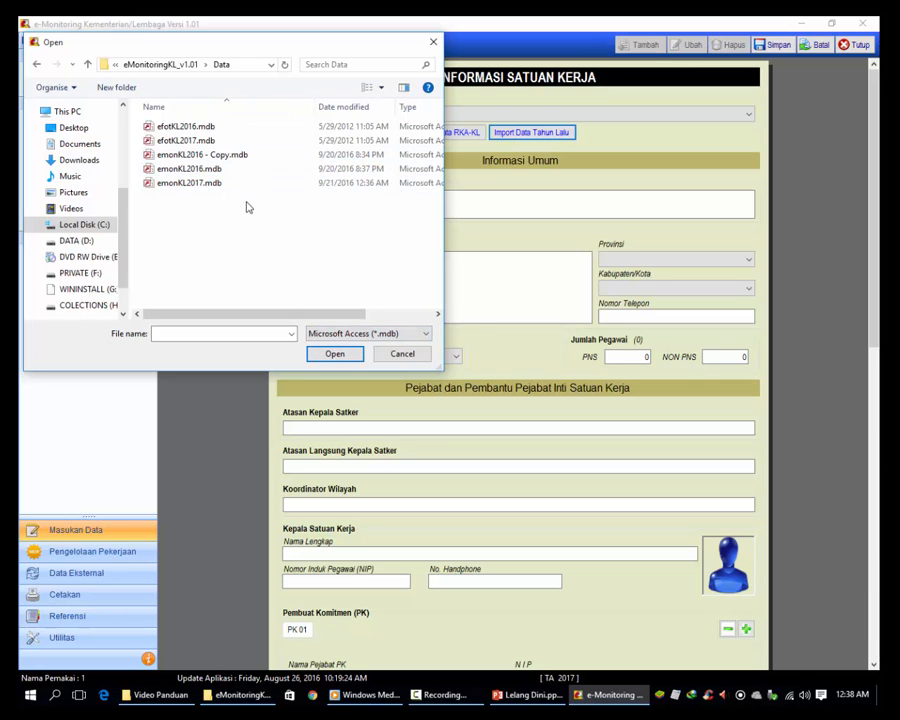
pyautogui.click(186, 172)
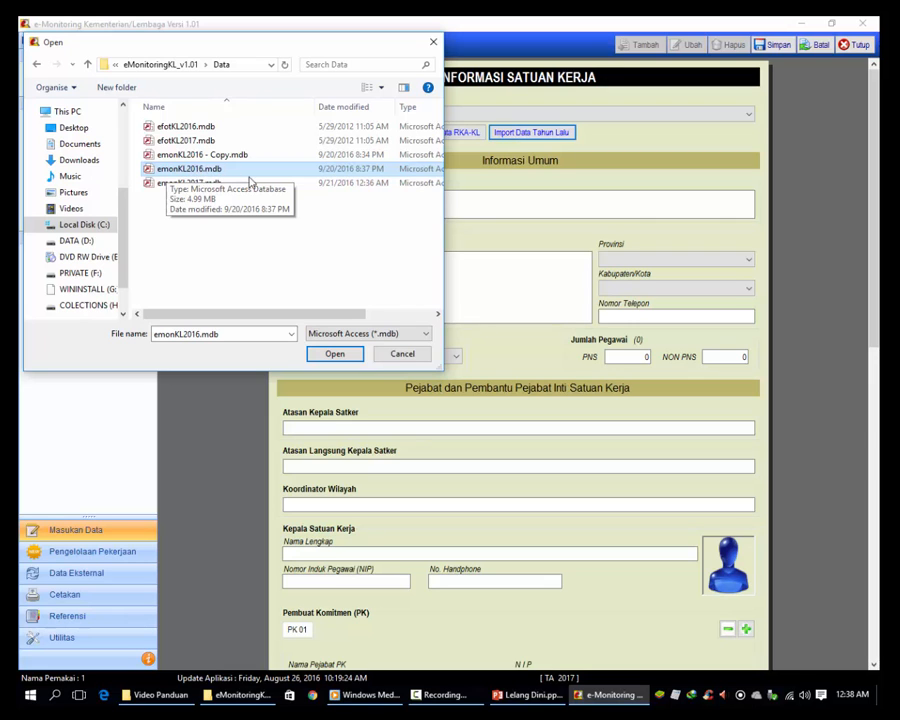
pyautogui.click(335, 355)
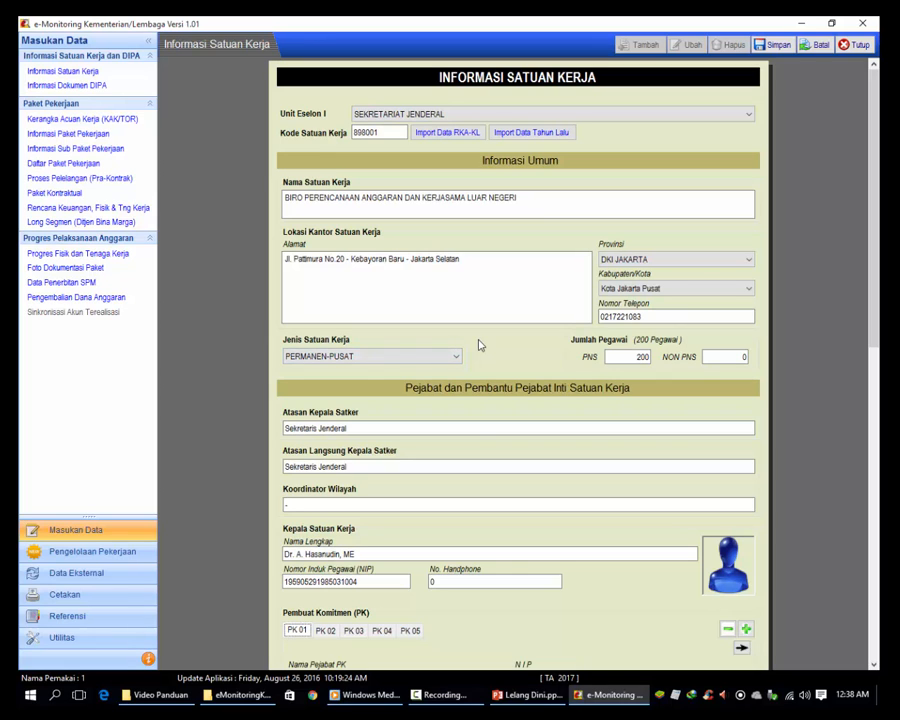
# - Review the imported officials' data and set the Lokasi/Provinsi of PK 01 to DKI JAKARTA
pyautogui.scroll(-5, 478, 345)
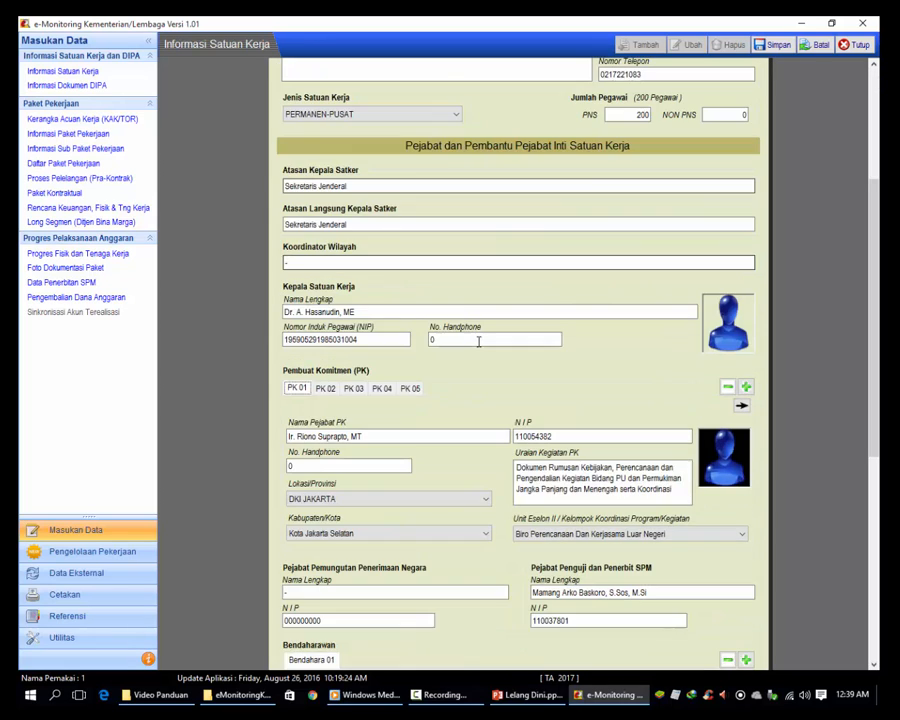
pyautogui.scroll(-3, 478, 341)
pyautogui.scroll(-2, 478, 345)
pyautogui.scroll(2, 478, 345)
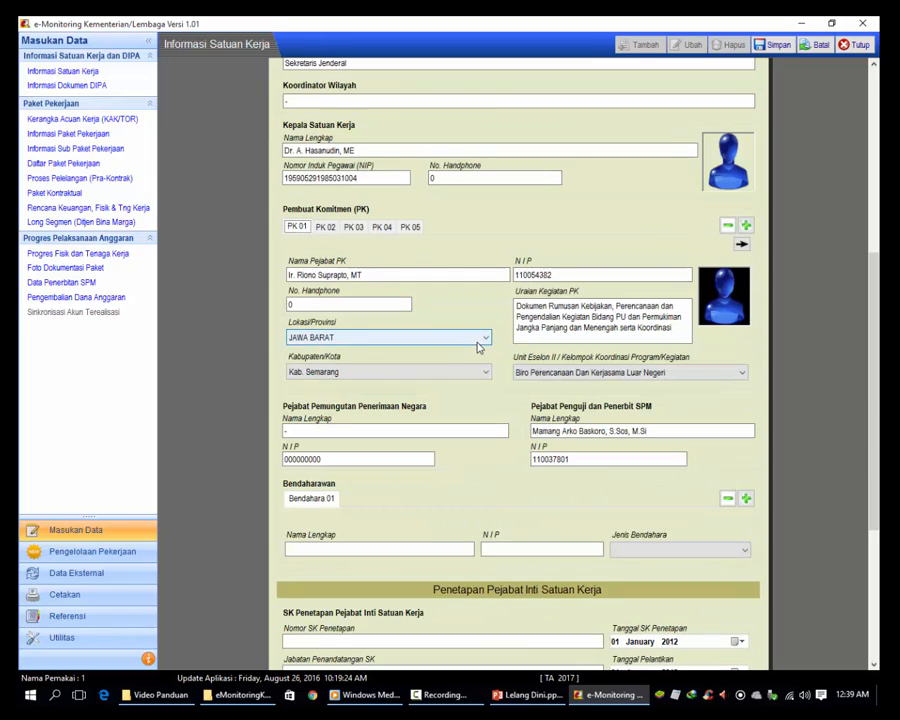
pyautogui.click(343, 338)
pyautogui.click(330, 351)
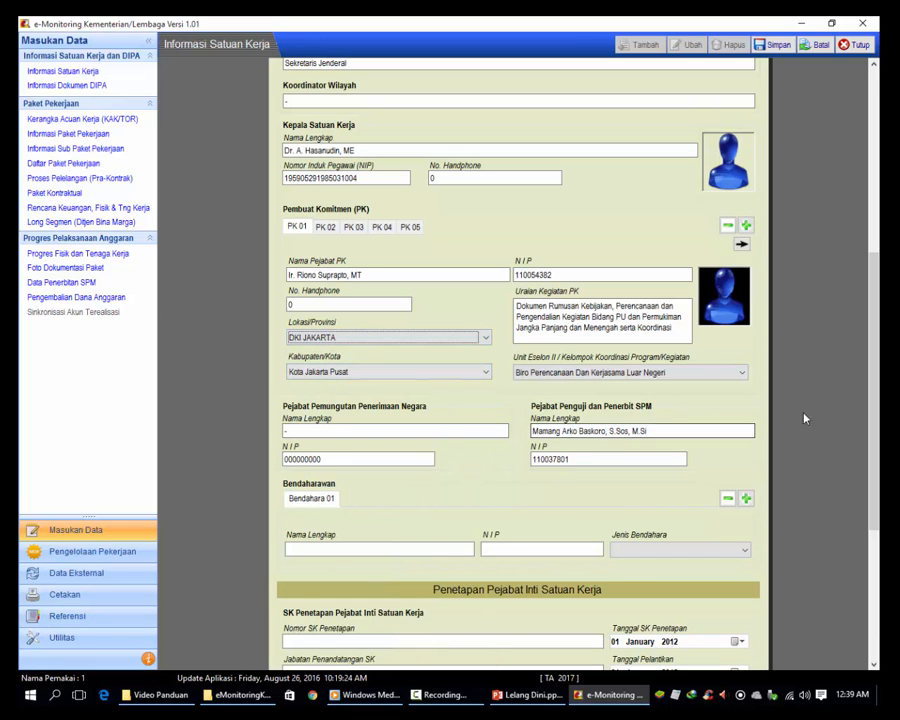
# - Save the work unit record and acknowledge the save
pyautogui.moveTo(876, 437); pyautogui.dragTo(877, 381)
pyautogui.scroll(5, 876, 381)
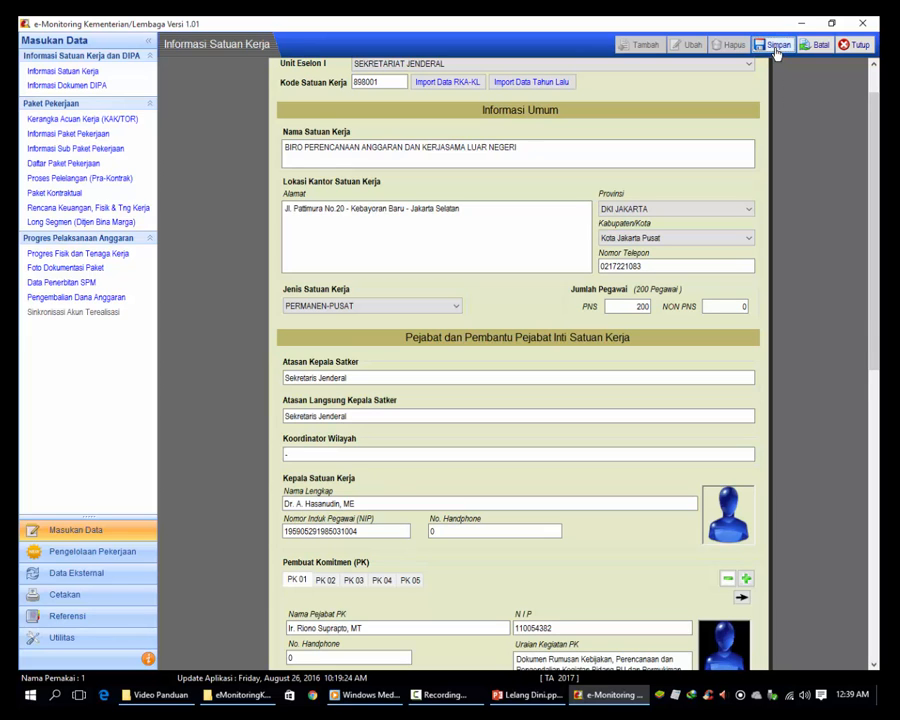
pyautogui.click(776, 48)
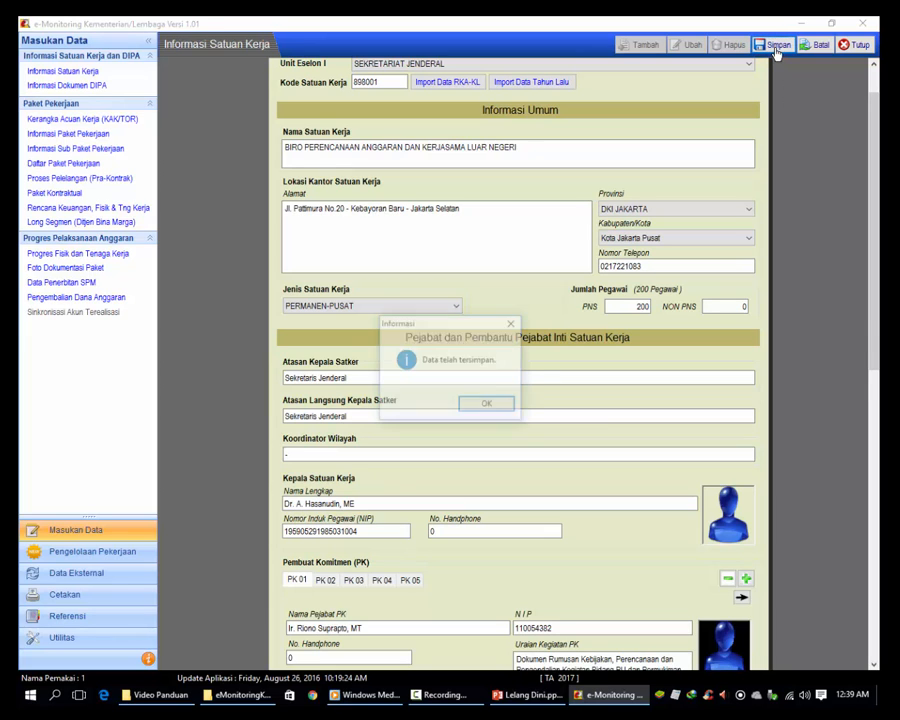
pyautogui.click(488, 405)
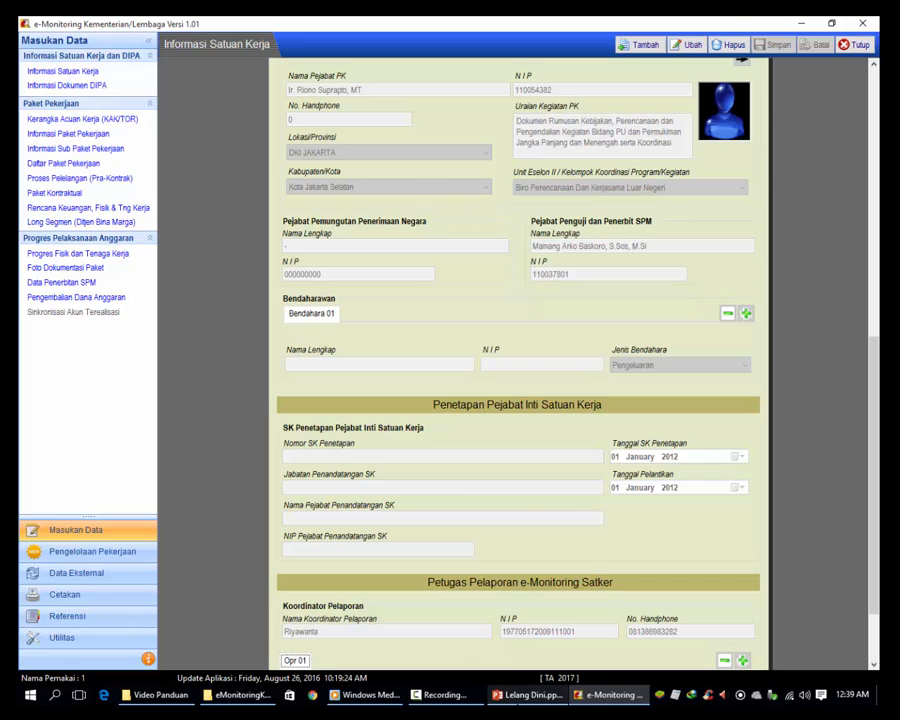
# - Switch to PowerPoint, read the DIPA document instructions on slide 7 of Lelang Dini.pptx, and return to e-Monitoring
pyautogui.click(527, 694)
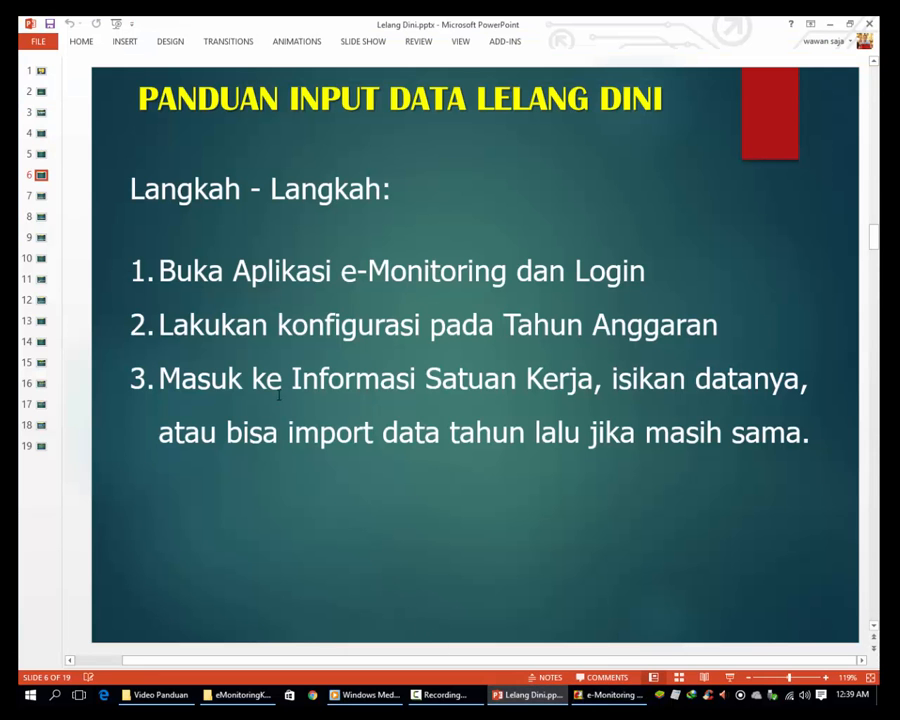
pyautogui.click(42, 196)
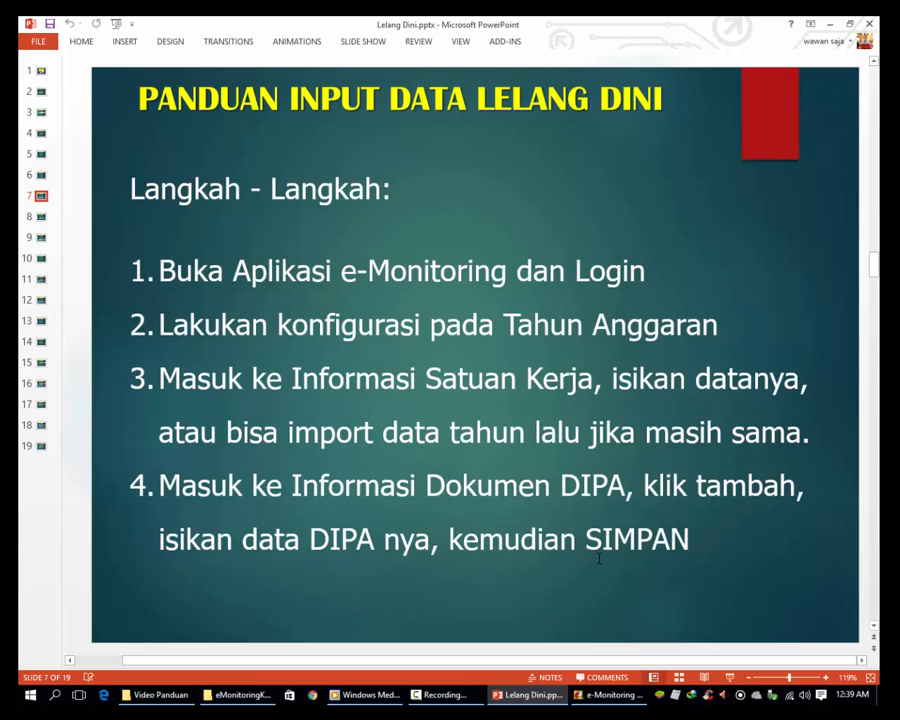
pyautogui.moveTo(609, 703)
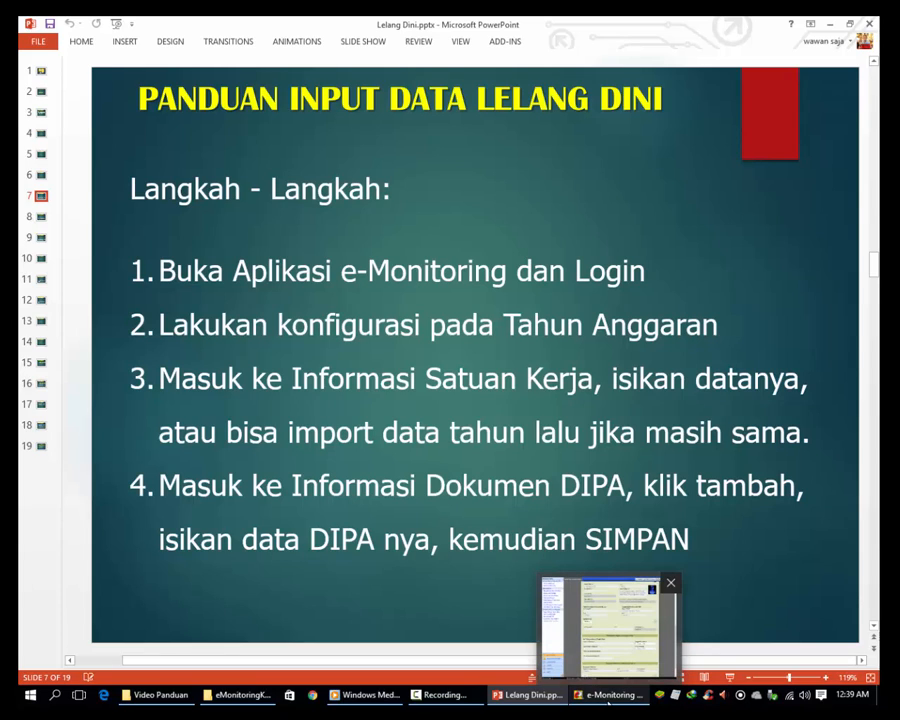
pyautogui.click(609, 697)
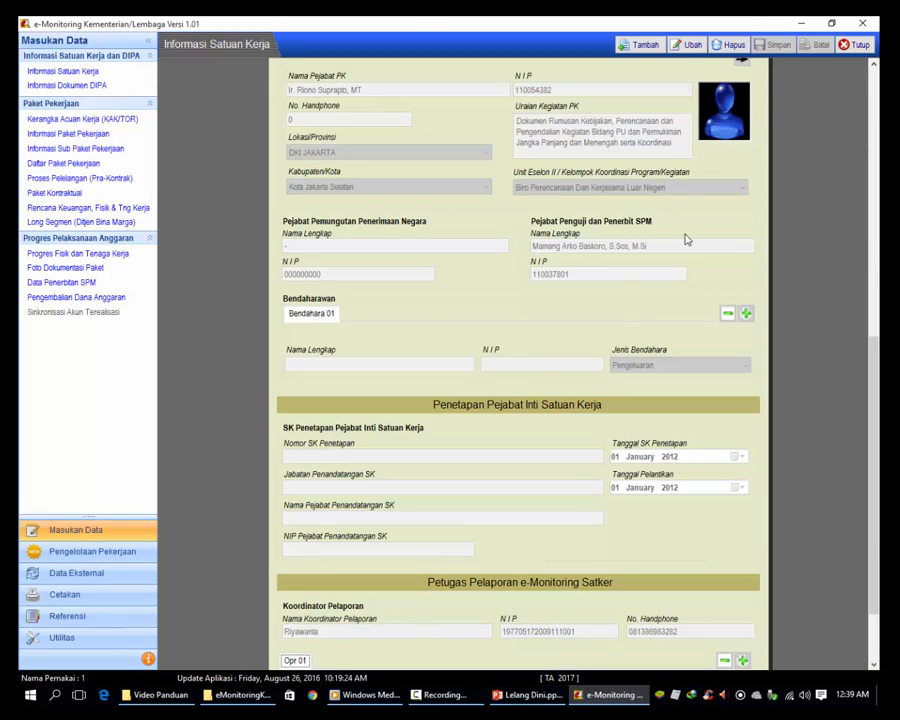
# - Close the work unit form and start a new record in Informasi Dokumen DIPA
pyautogui.click(858, 44)
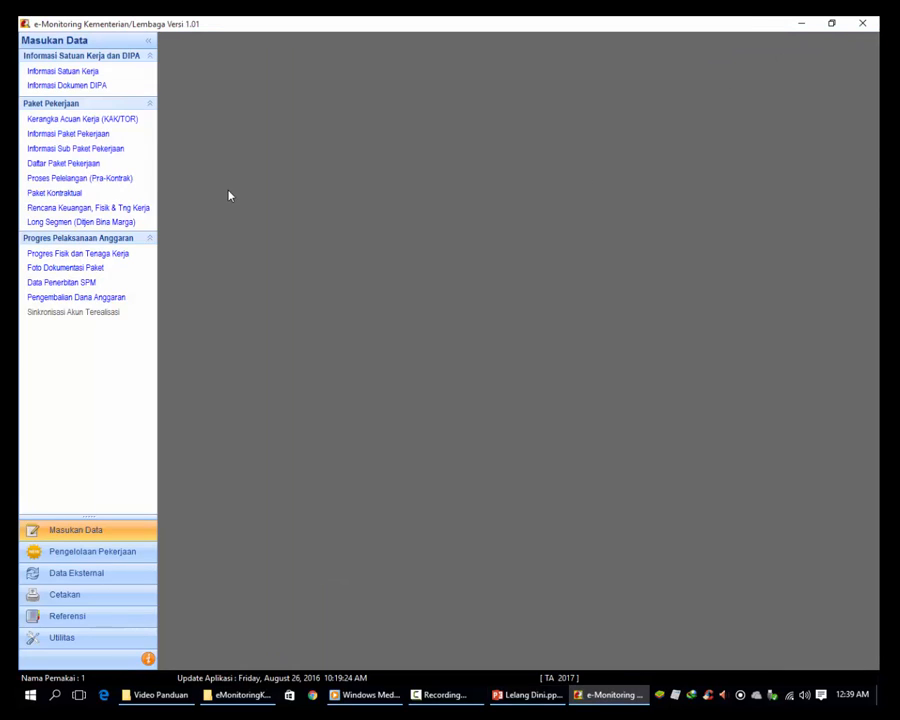
pyautogui.click(70, 87)
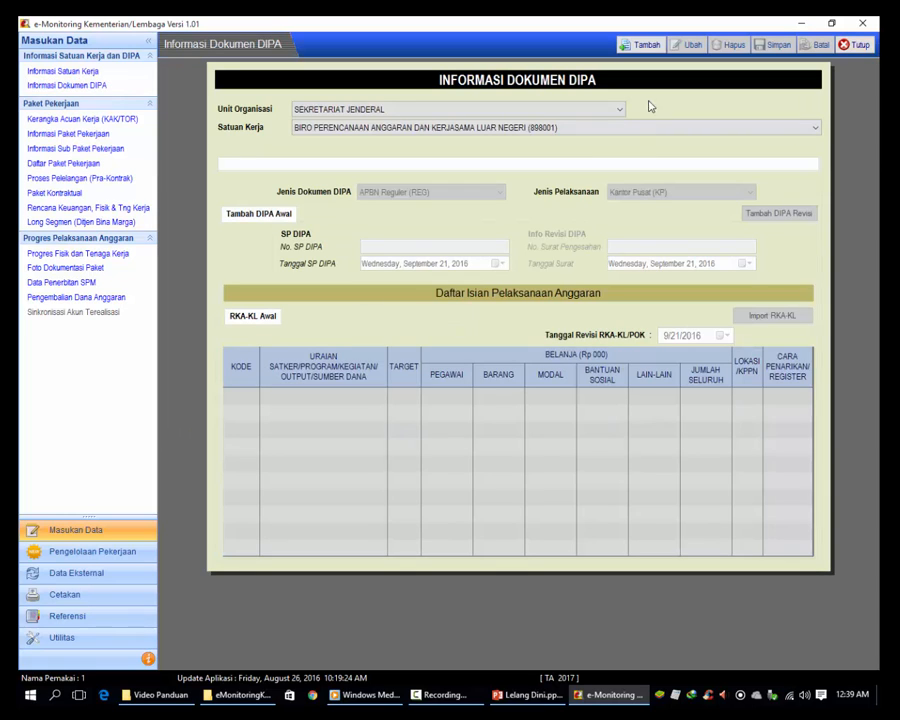
pyautogui.click(640, 46)
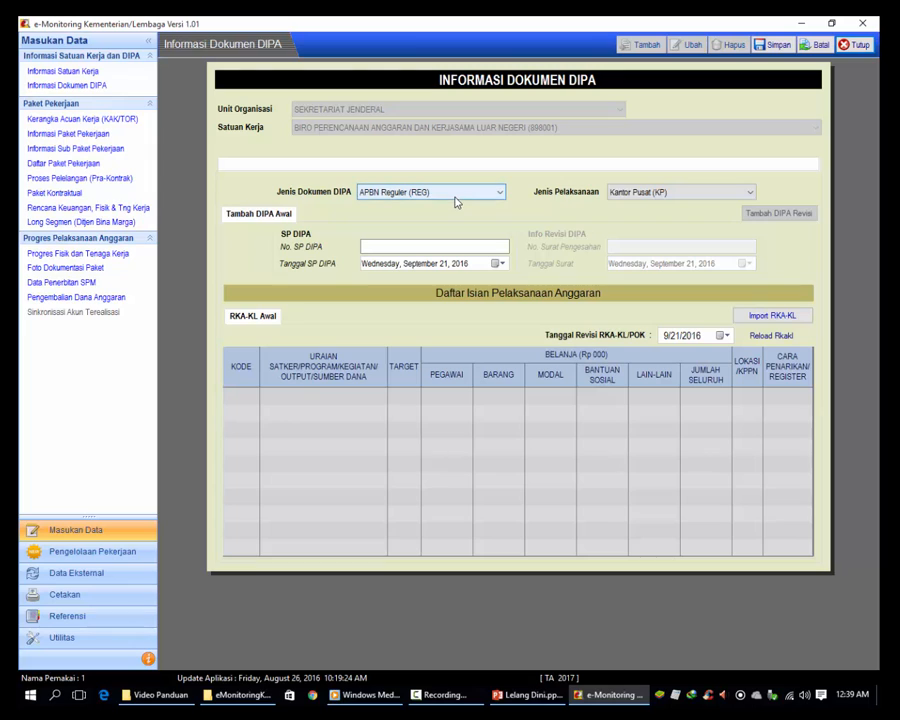
# - Keep Jenis Pelaksanaan as Kantor Pusat (KP), set No. SP DIPA to DIPA 033.01.898001/2017, and save the DIPA document
pyautogui.click(687, 195)
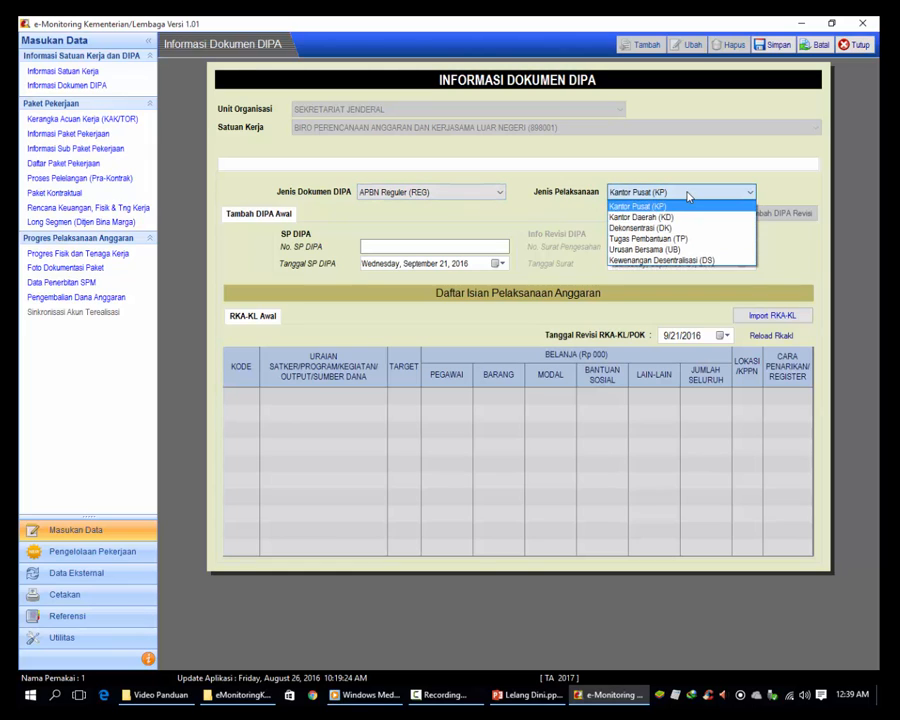
pyautogui.click(687, 195)
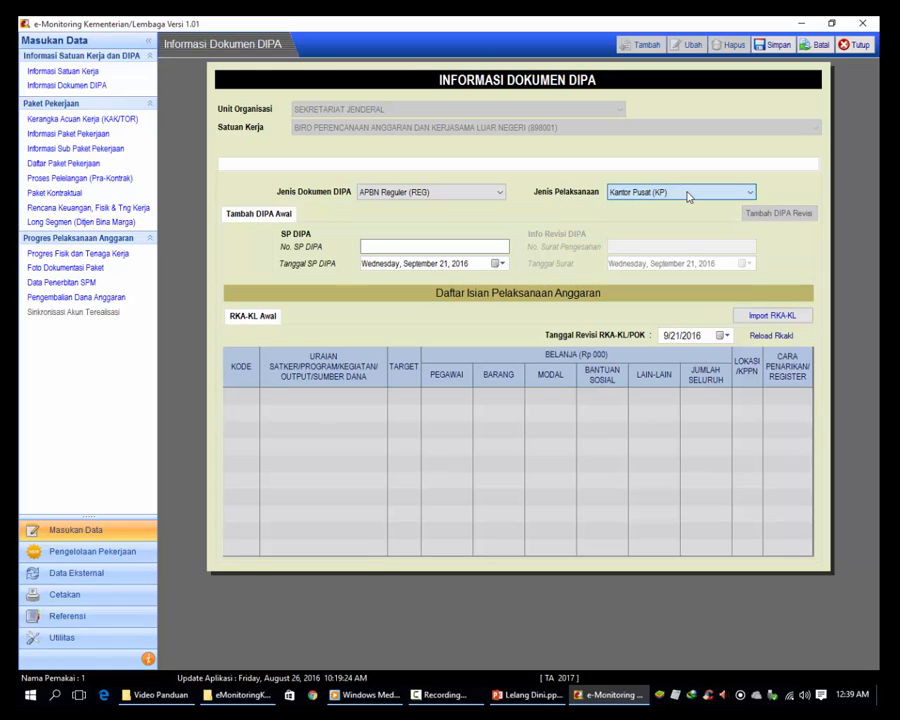
pyautogui.click(391, 244)
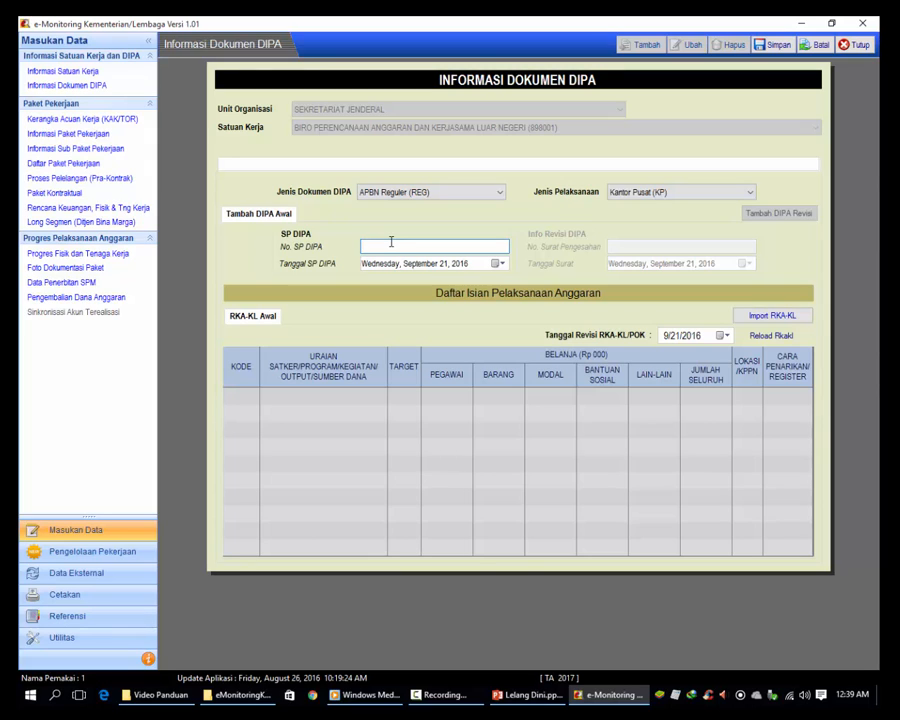
pyautogui.write('DIPA 038.01.898001/2017')
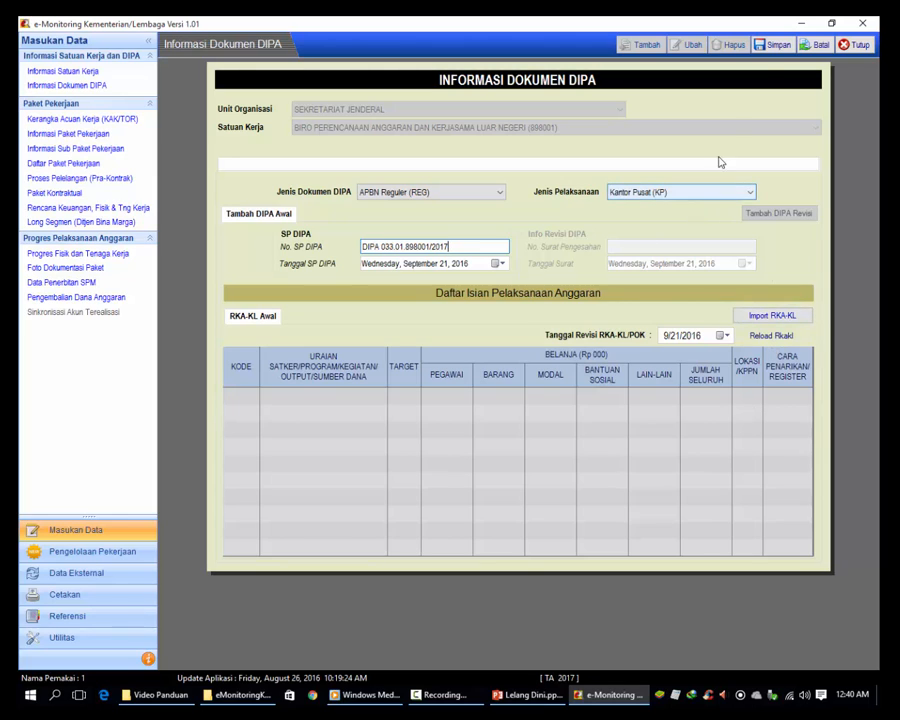
pyautogui.click(772, 46)
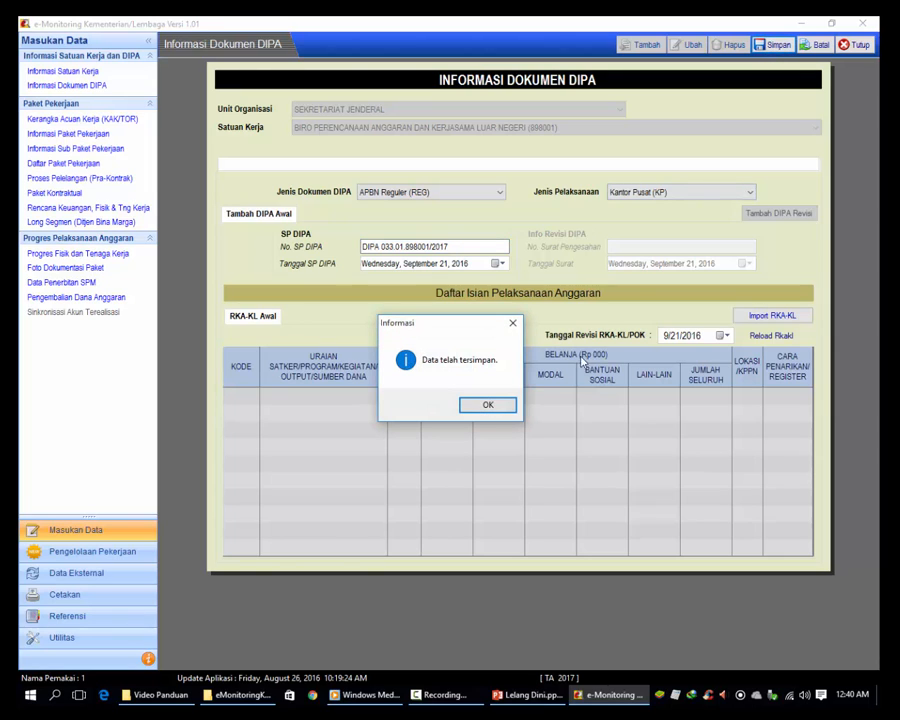
pyautogui.click(506, 404)
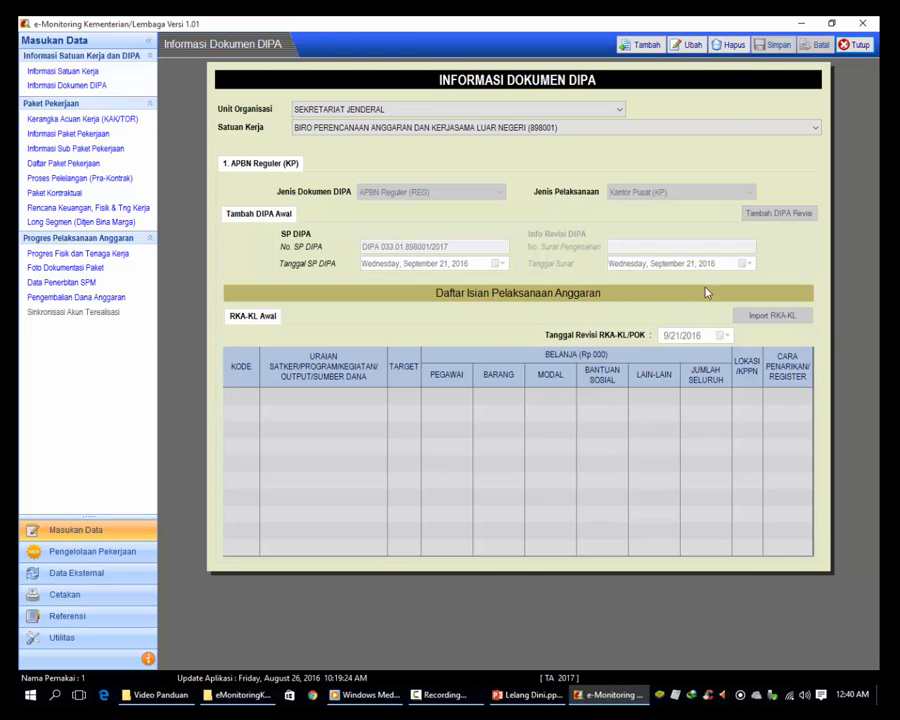
# - Switch to PowerPoint, read steps 5 to 7 on slide 8 of Lelang Dini.pptx, and return to e-Monitoring
pyautogui.click(534, 695)
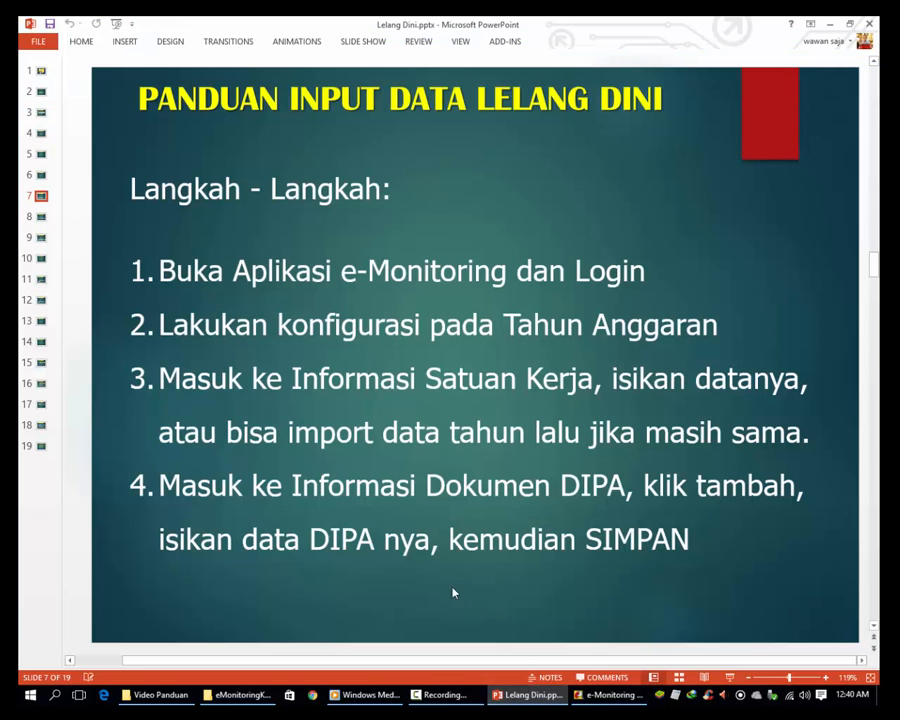
pyautogui.click(40, 217)
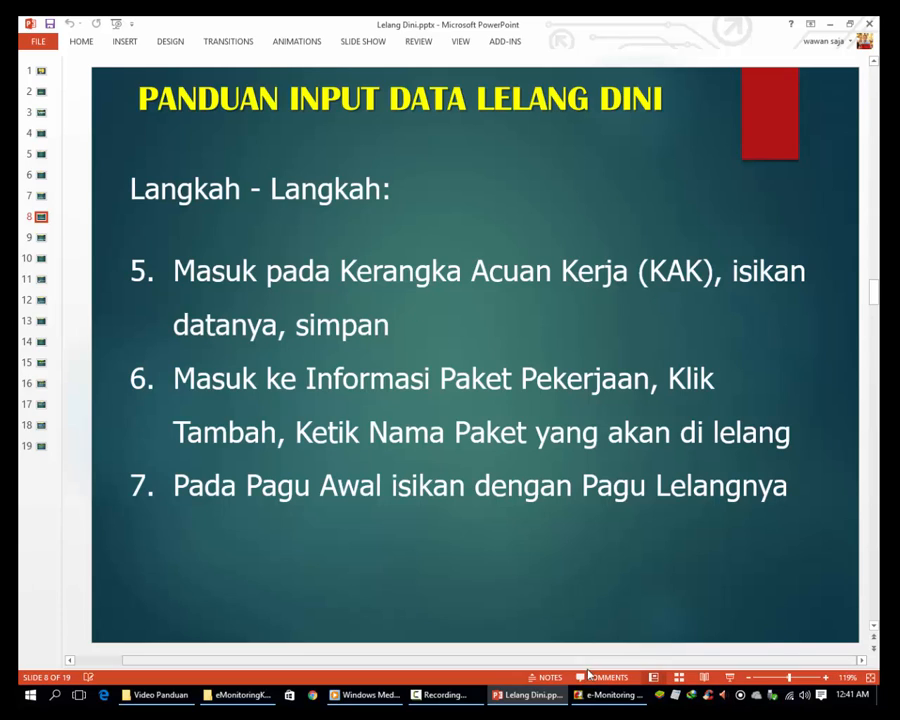
pyautogui.hotkey('alt', 'Tab')
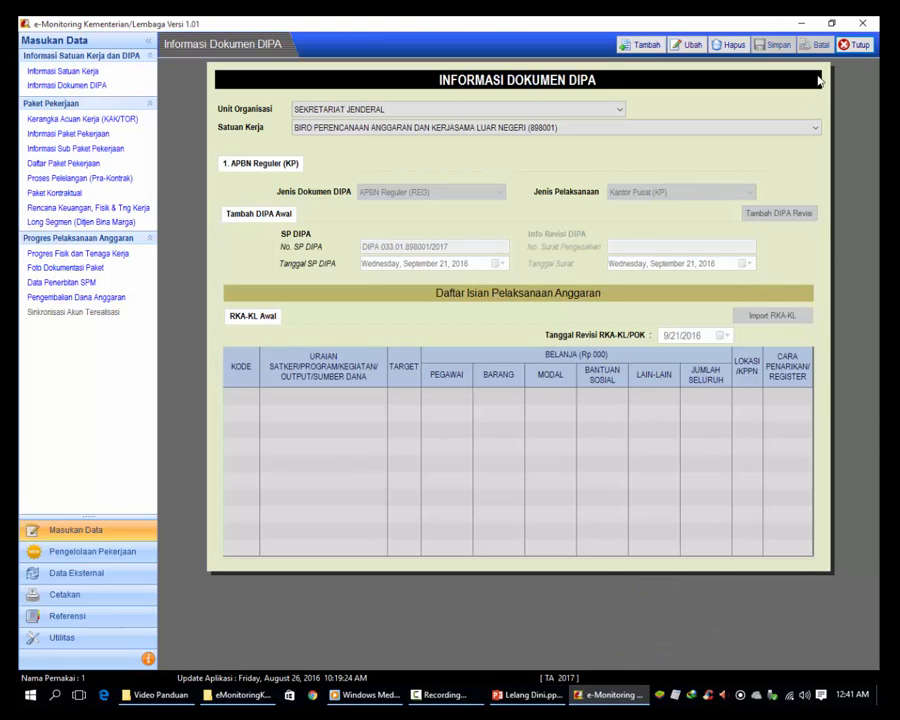
# - Close the DIPA document form and start a new record in Kerangka Acuan Kerja (KAK/TOR)
pyautogui.click(856, 45)
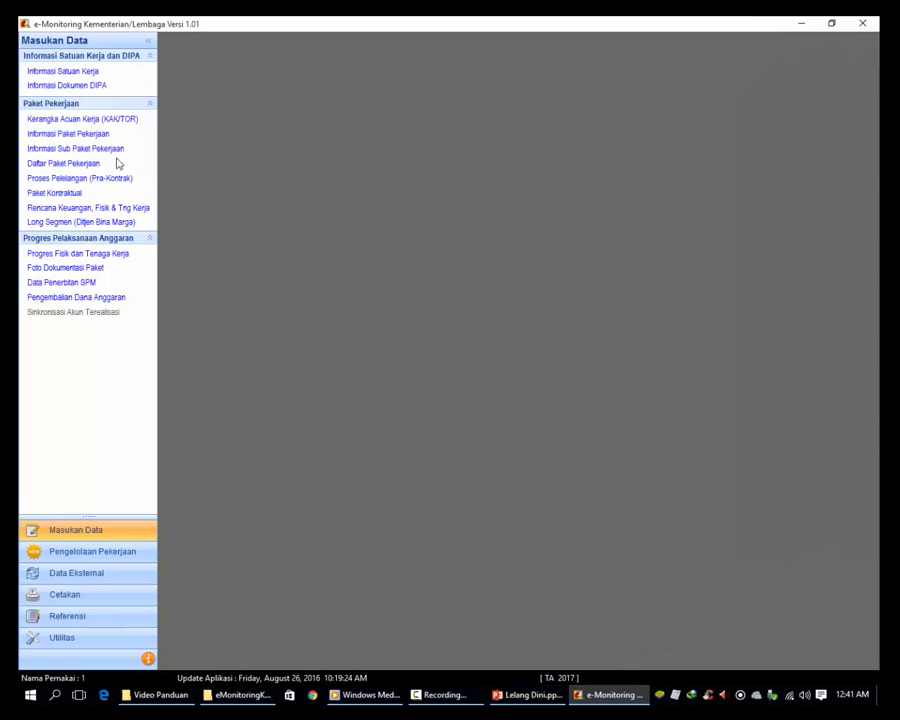
pyautogui.click(49, 122)
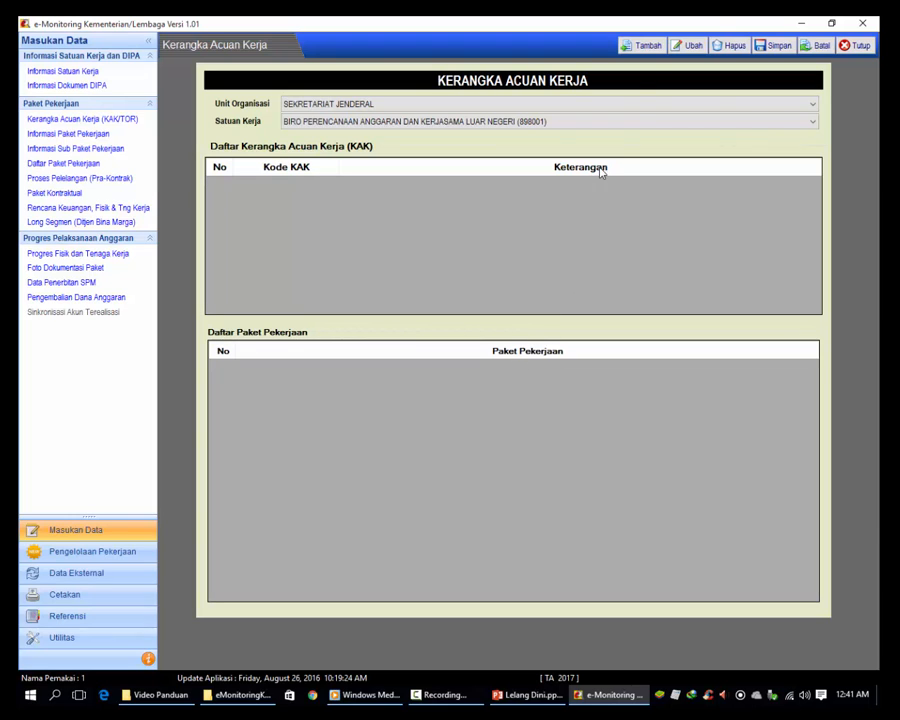
pyautogui.click(645, 45)
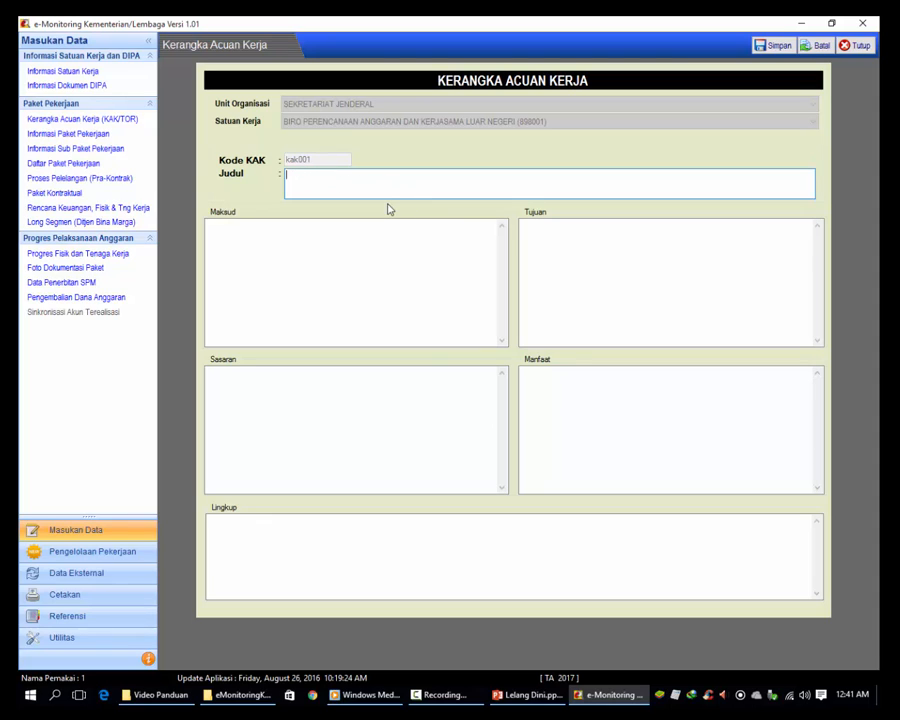
# - Enter "KAK 001" as the KAK's Judul, "Maksud" in the Maksud field and "Tujuan" in the Tujuan field
pyautogui.write('KAK 001')
pyautogui.click(407, 285)
pyautogui.write('m')
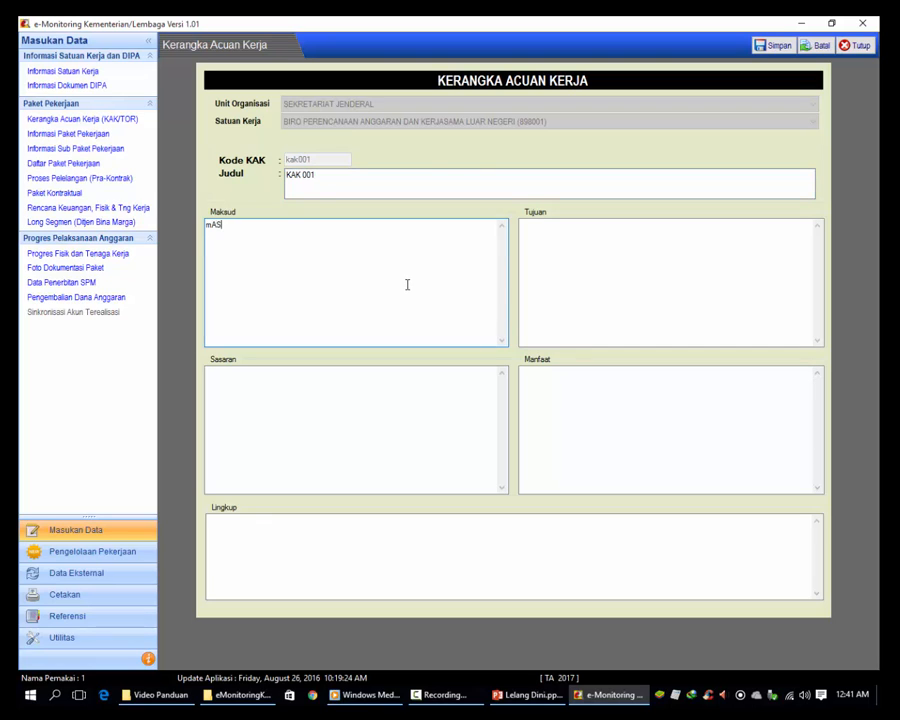
pyautogui.press('BackSpace')
pyautogui.click(594, 288)
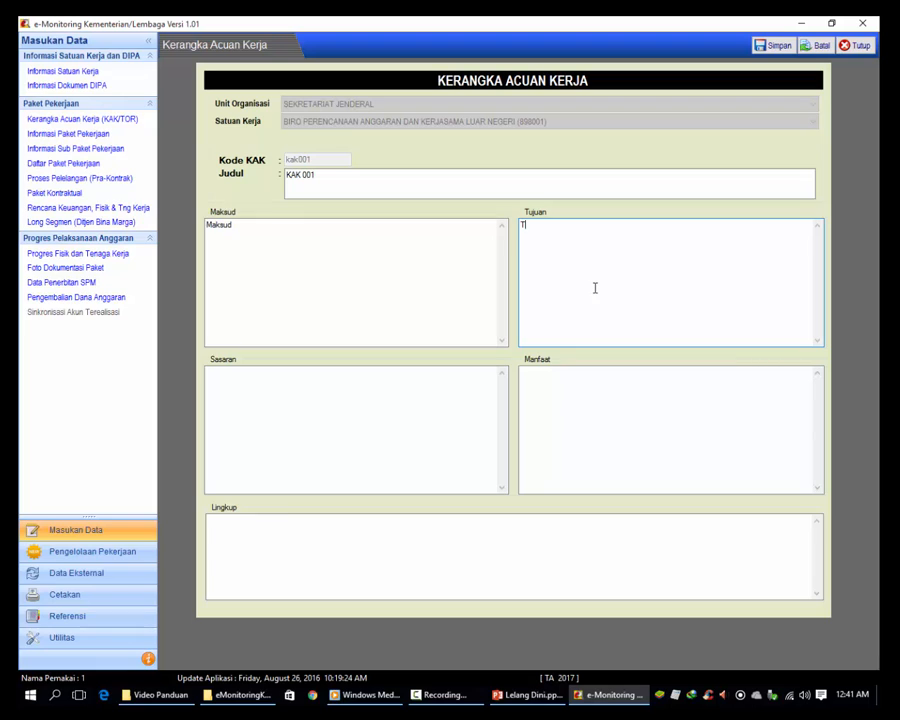
pyautogui.write('Tujuan')
# - Fill the Sasaran, Manfaat and Lingkup fields with "Sasaran", "Manfaat" and "Lingkup", and save the KAK
pyautogui.click(348, 418)
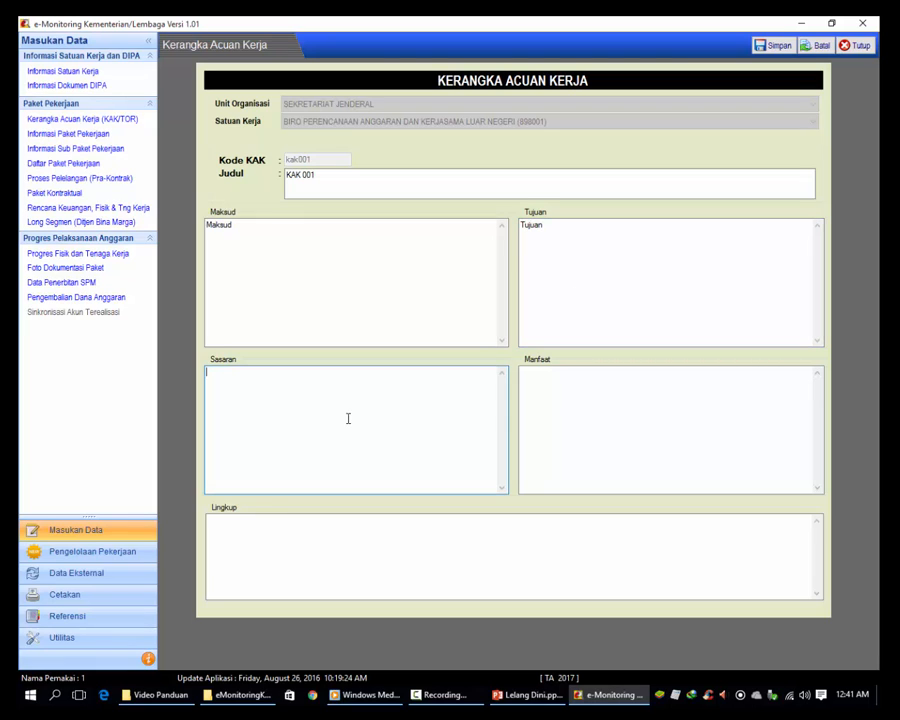
pyautogui.write('Sasaran')
pyautogui.click(575, 428)
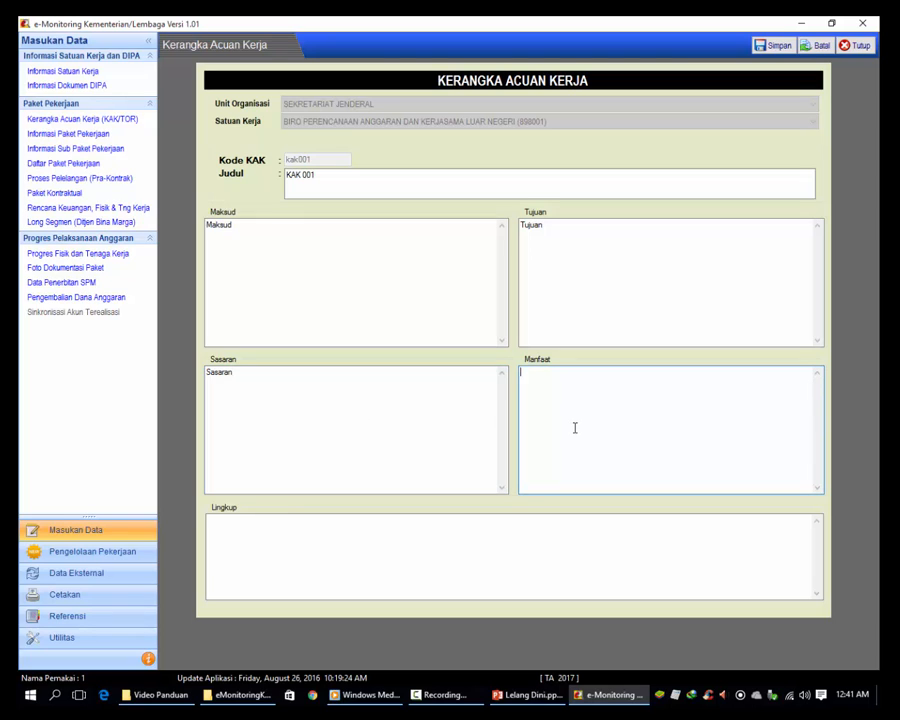
pyautogui.write('Manfaat')
pyautogui.click(454, 548)
pyautogui.write('Lin')
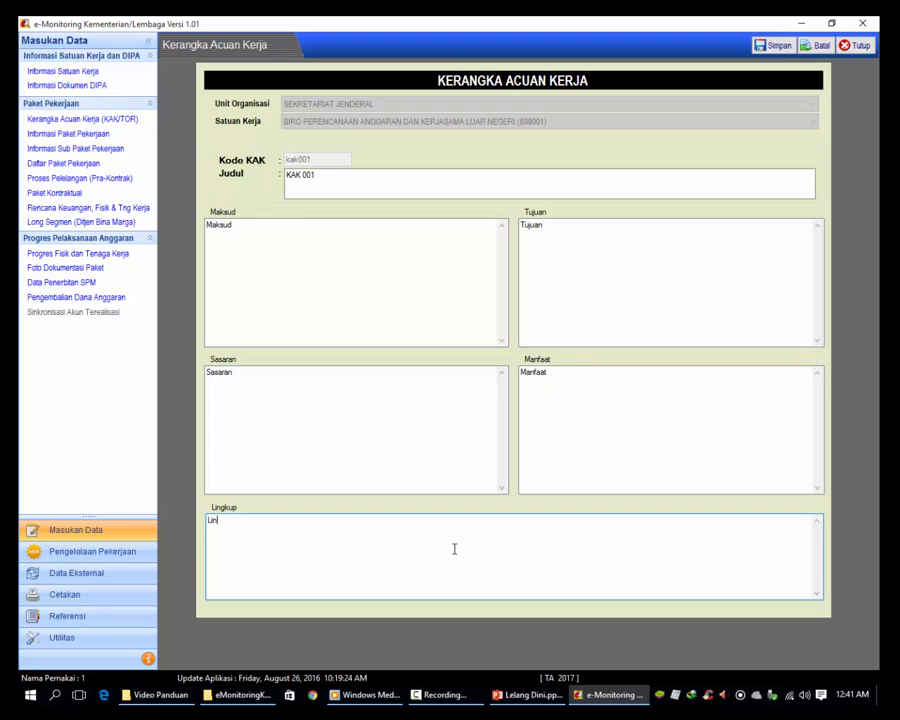
pyautogui.write('gkup')
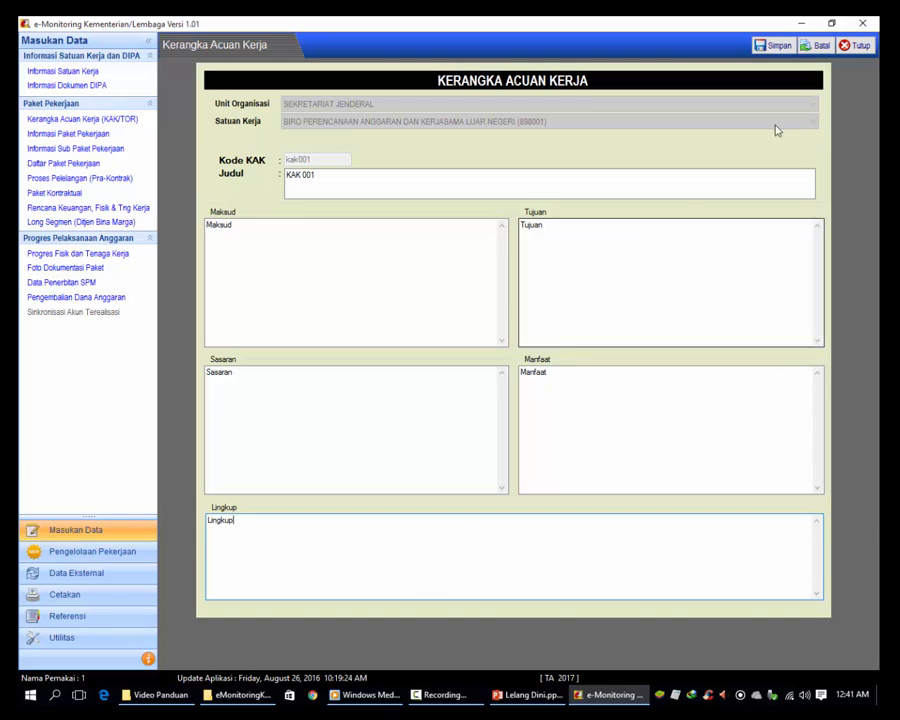
pyautogui.click(773, 46)
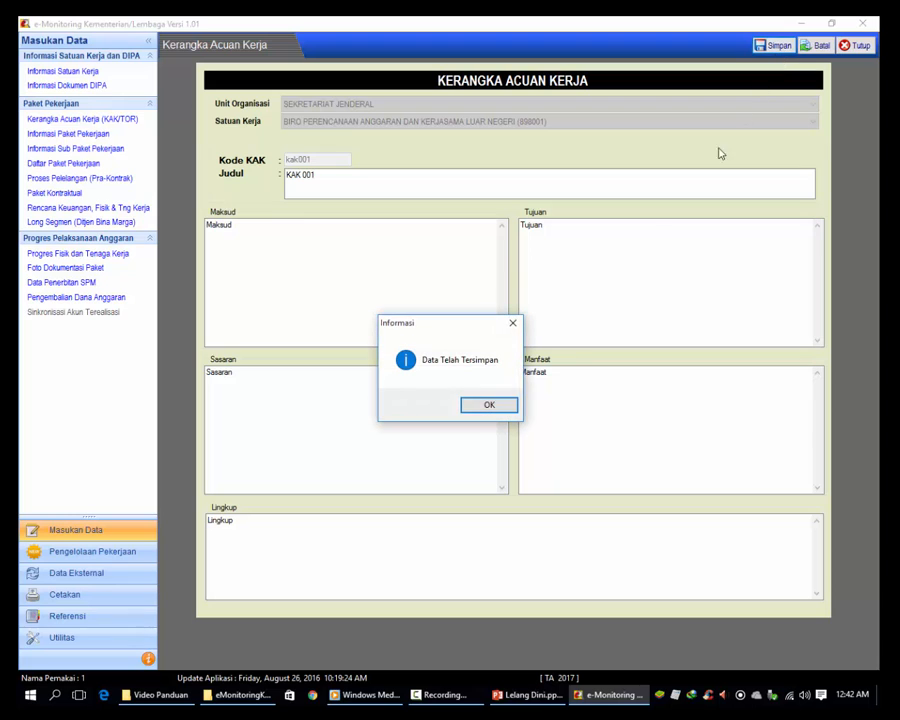
pyautogui.click(490, 405)
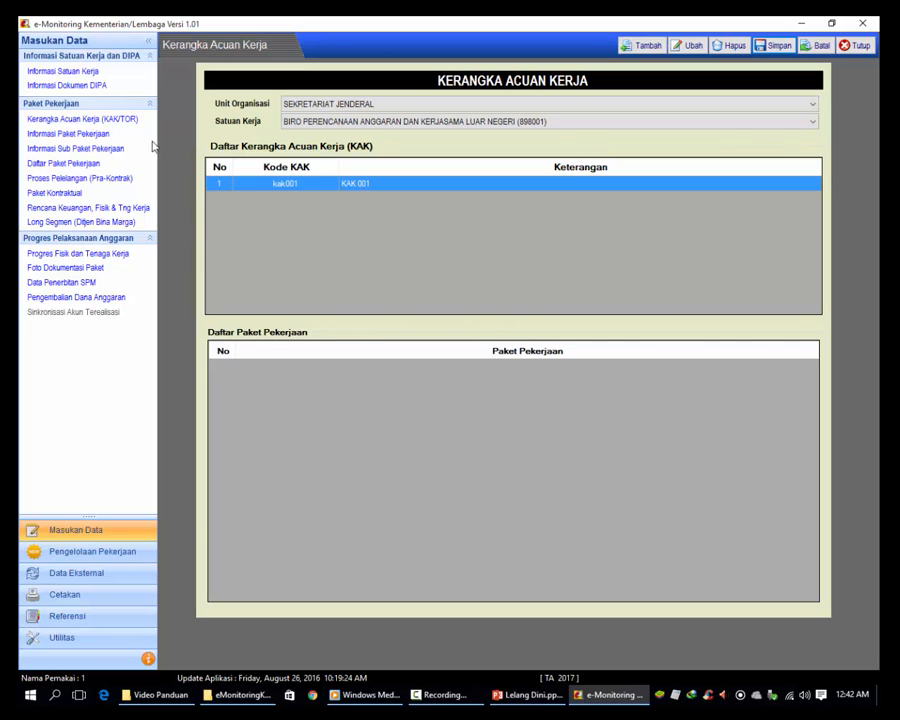
# - After rechecking slide 8 in PowerPoint, return to e-Monitoring, close the KAK form and start a new record in Informasi Paket Pekerjaan
pyautogui.click(527, 694)
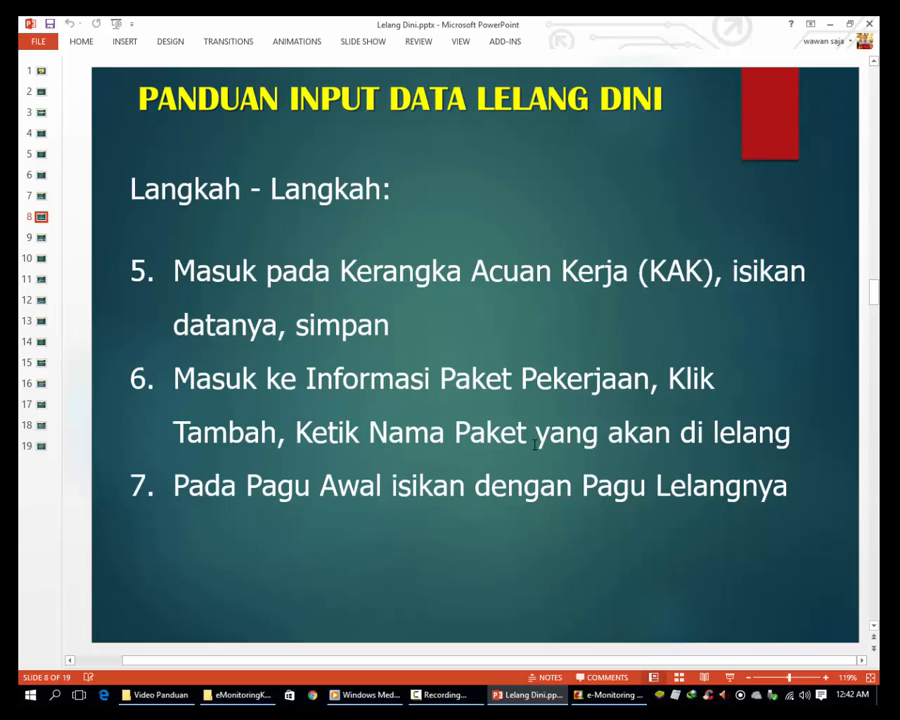
pyautogui.click(610, 694)
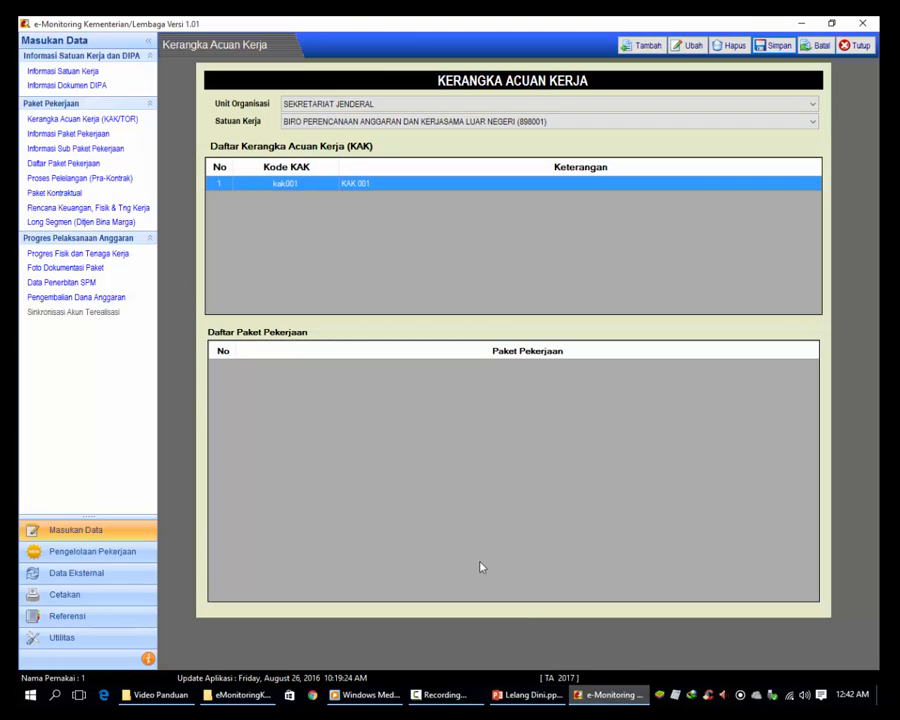
pyautogui.click(856, 46)
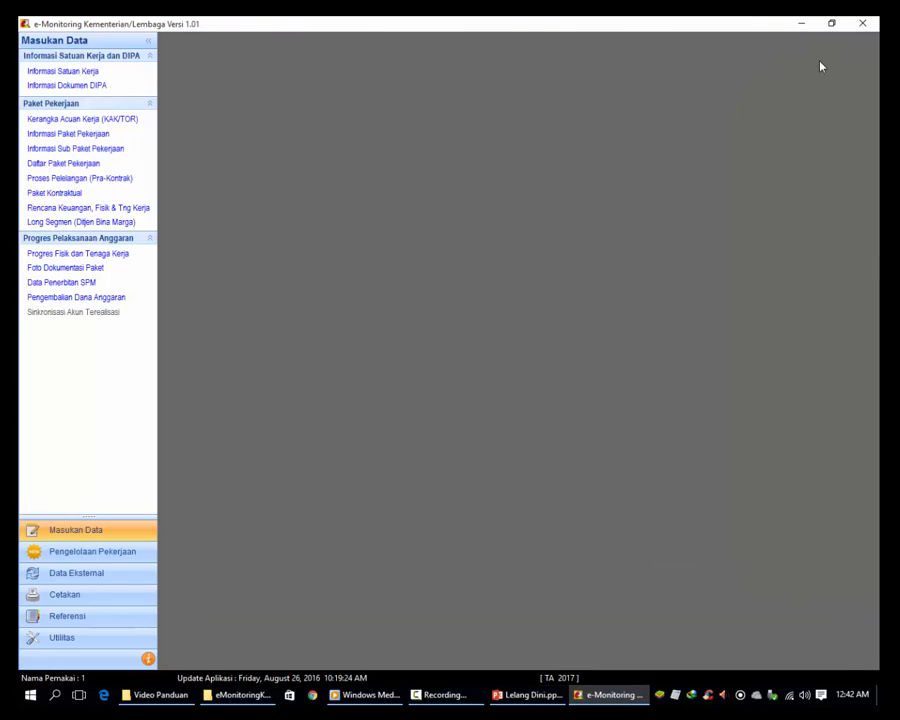
pyautogui.click(77, 137)
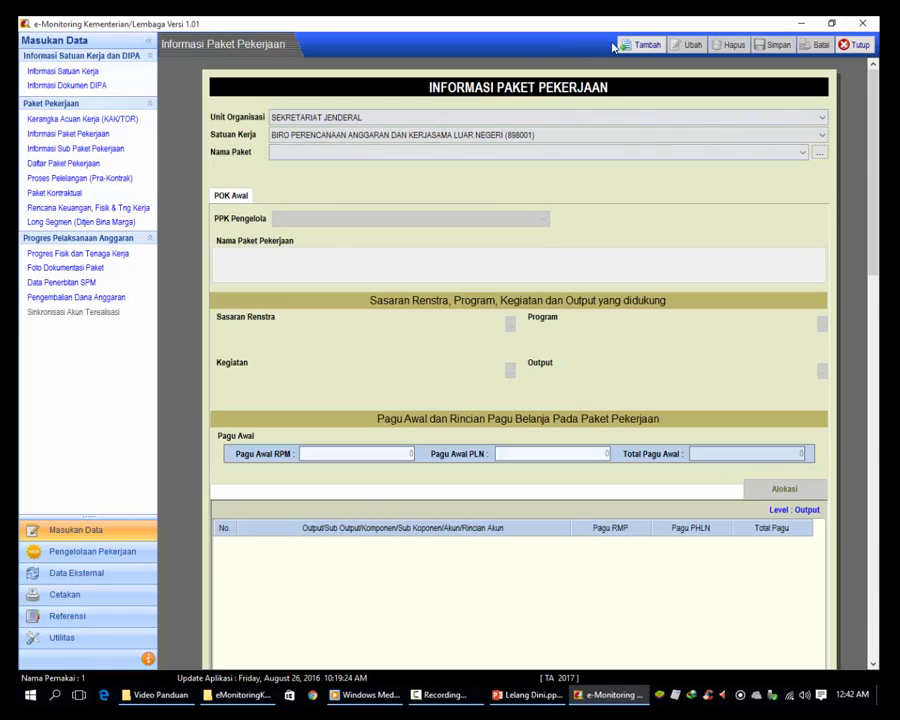
pyautogui.click(641, 45)
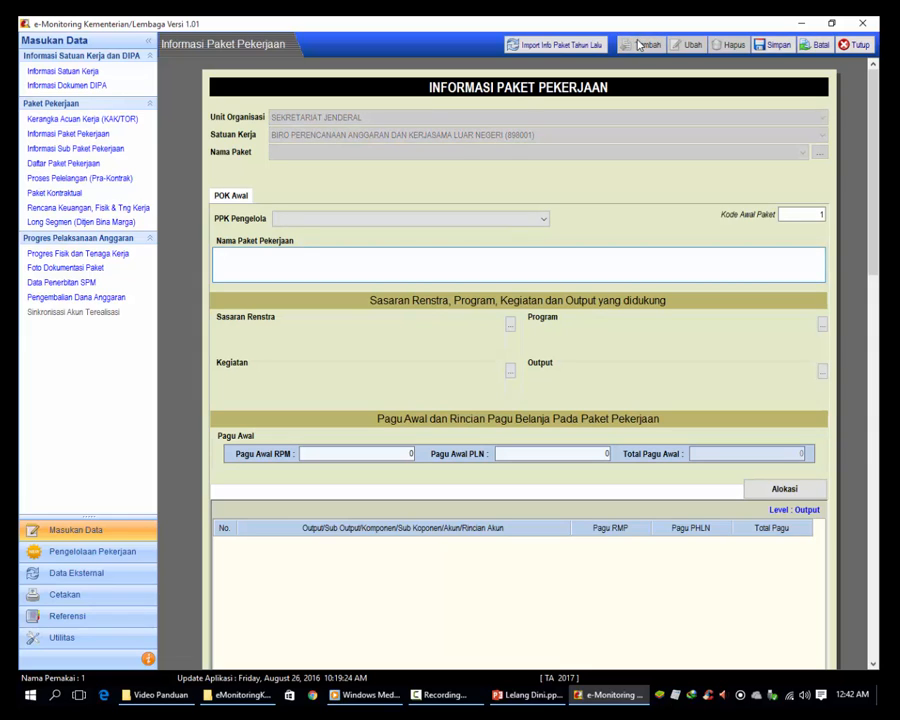
# - Choose the PPK Pengelola for the new package and enter "PAKET LELANG DINI 1" as the Nama Paket Pekerjaan
pyautogui.click(310, 222)
pyautogui.click(313, 236)
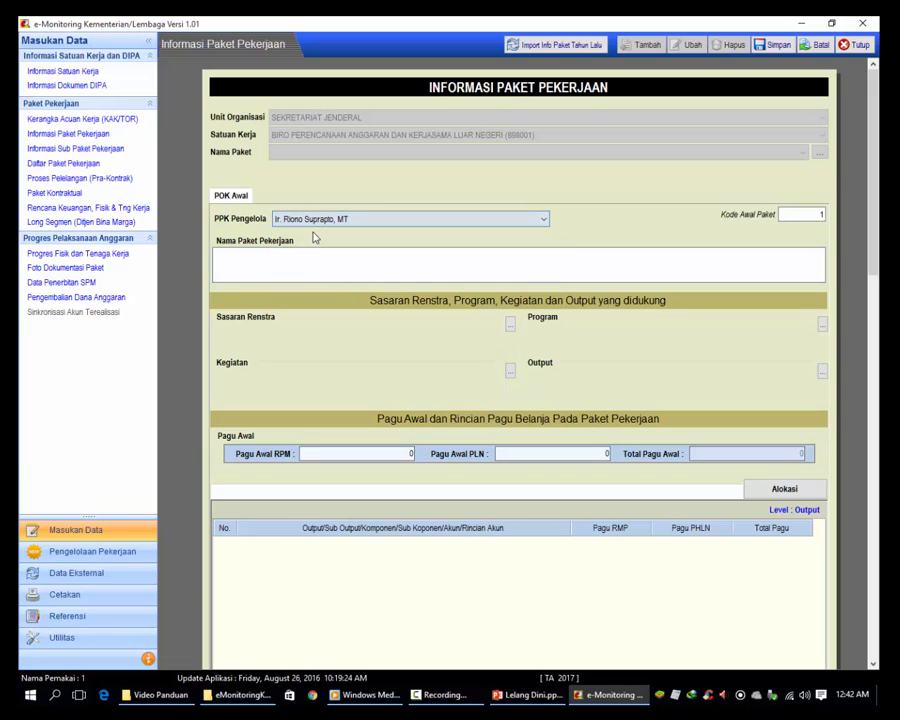
pyautogui.click(319, 265)
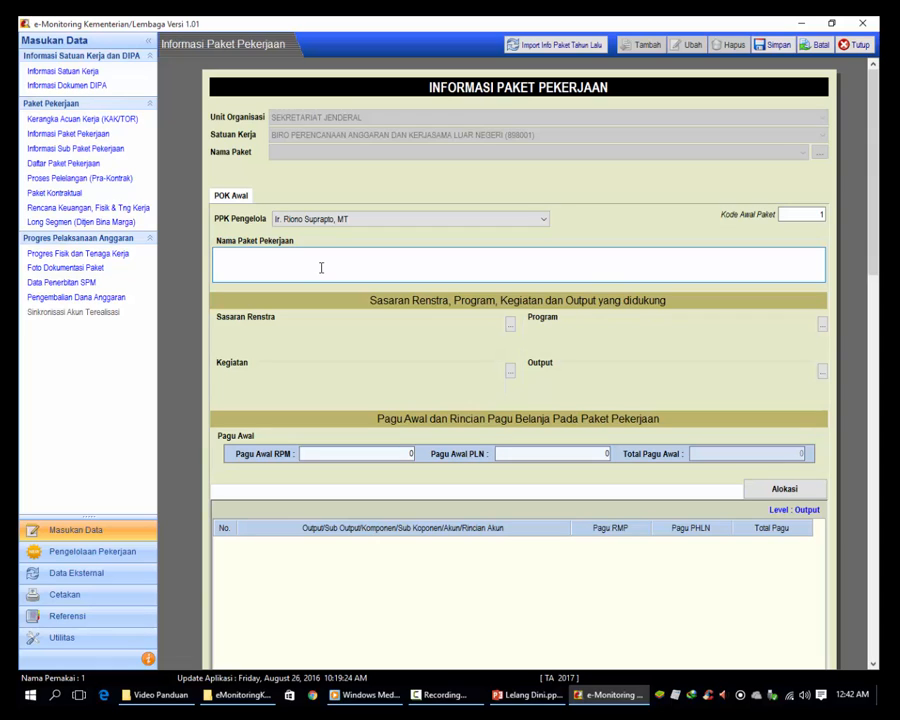
pyautogui.write('PAKET LELANG DINI 1')
# - Set Sasaran Renstra to "Meningkatnya keterpaduan perencanaan, pemrograman dan penganggaran" (02) and Program to "Program Peningkatan Sarana dan Prasarana Aparatur Kementerian PUPR" (033.01.02)
pyautogui.click(510, 324)
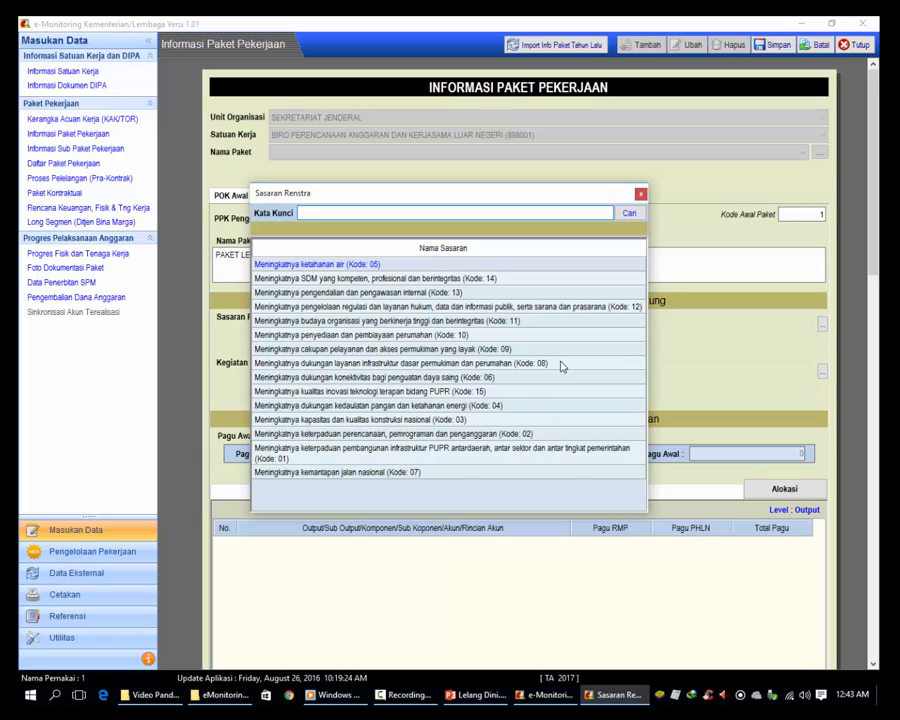
pyautogui.click(510, 438)
pyautogui.doubleClick(510, 438)
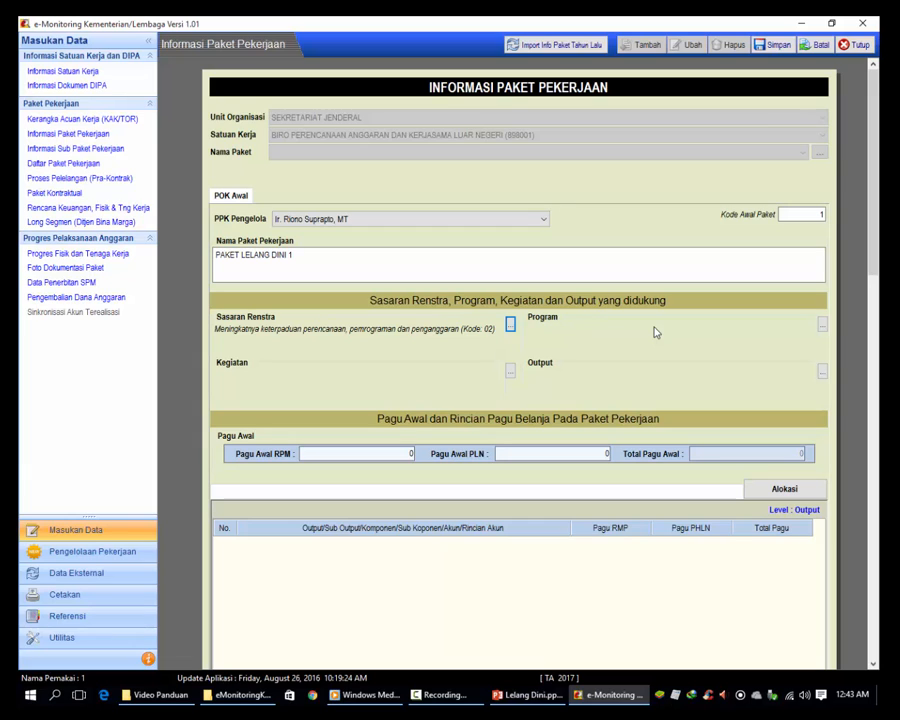
pyautogui.click(822, 326)
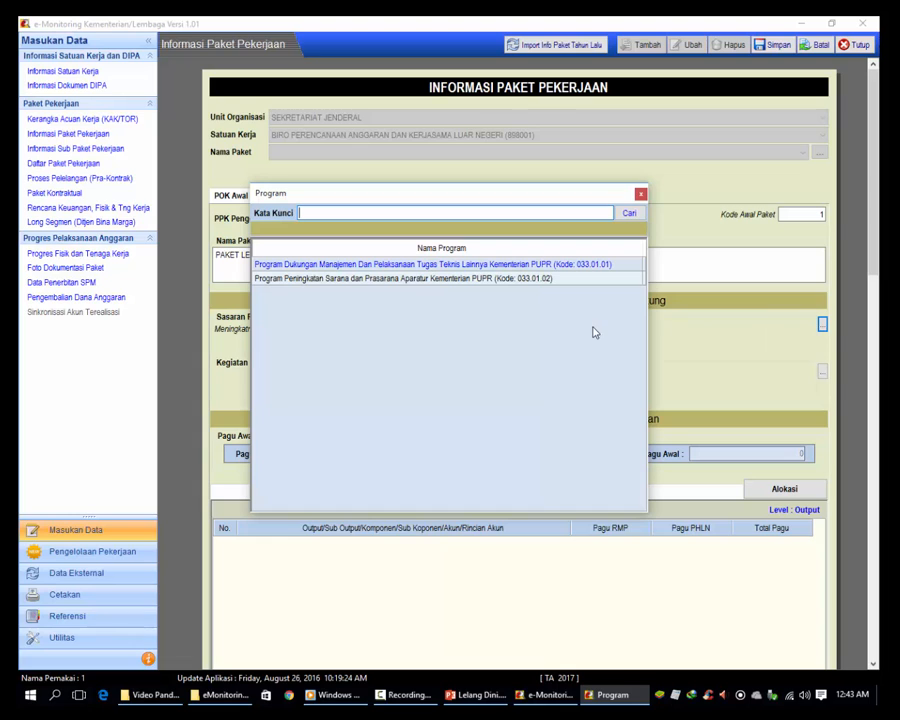
pyautogui.doubleClick(518, 279)
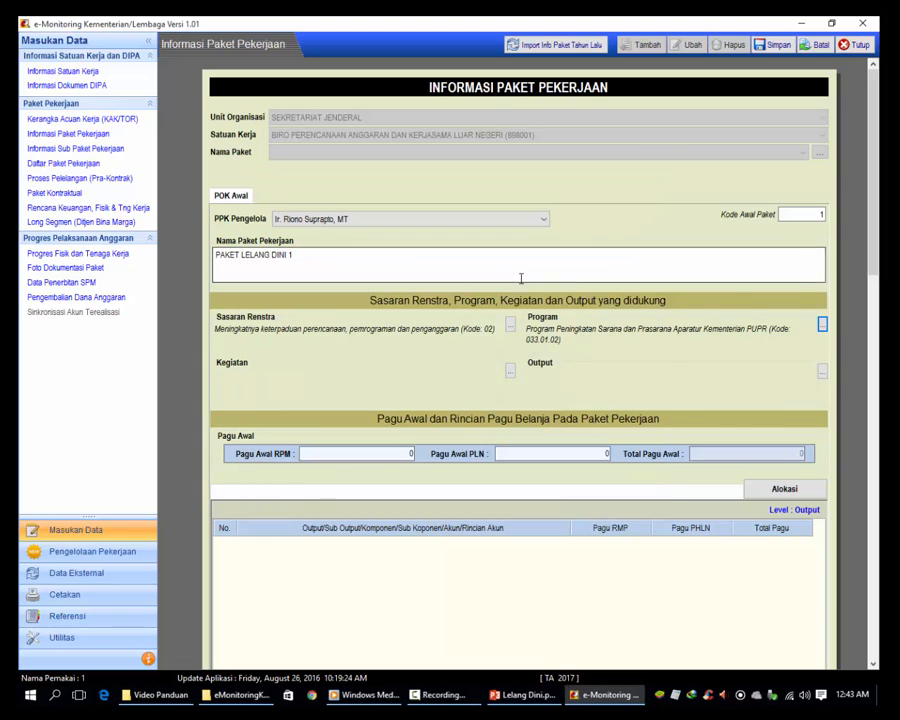
# - Set Kegiatan to "Penyelenggaraan dan Pengembangan Data dan Sistem Informasi Bidang PUPR dan Permukiman" (2390) and Output to "Layanan Data dan Informasi" (963)
pyautogui.click(510, 370)
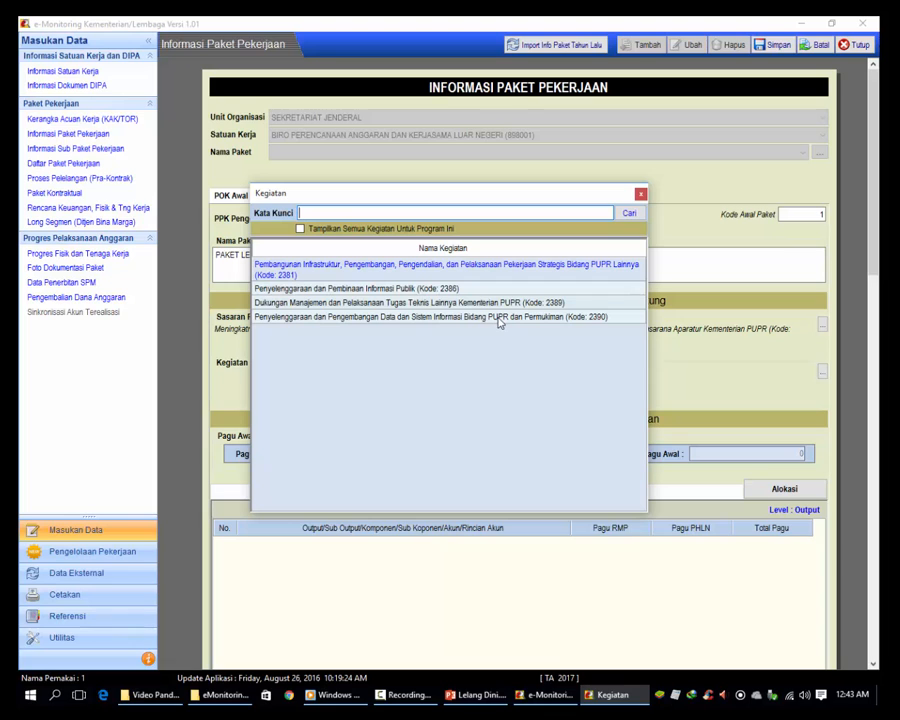
pyautogui.doubleClick(499, 318)
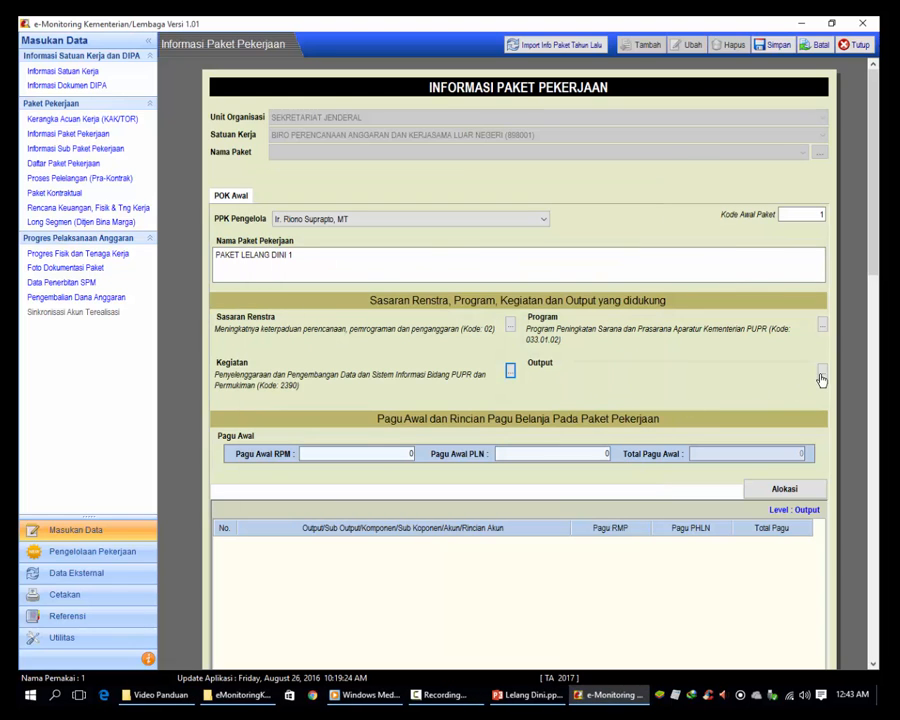
pyautogui.click(822, 371)
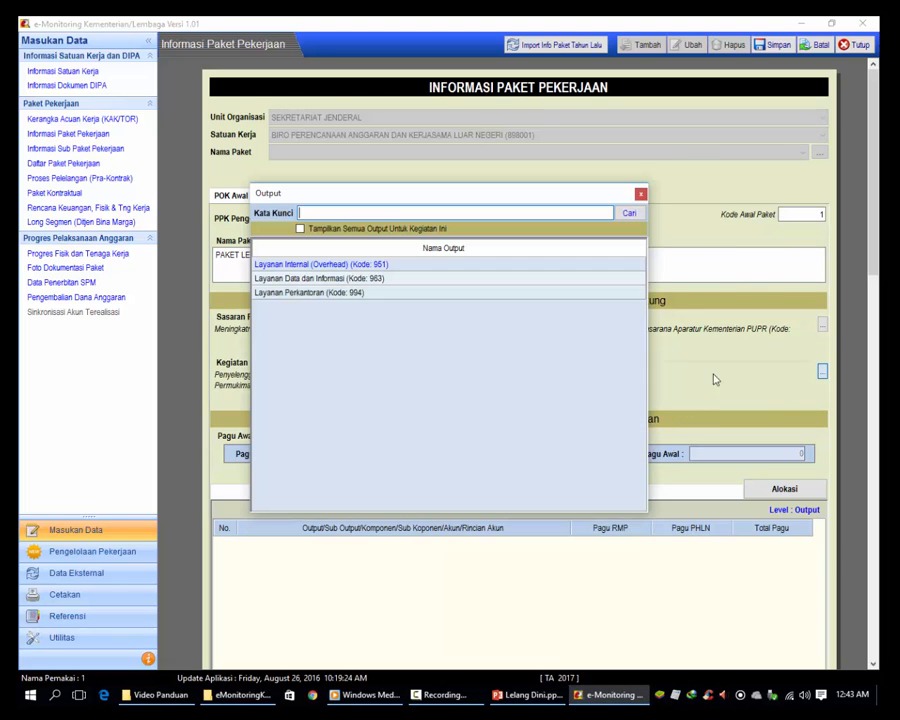
pyautogui.doubleClick(306, 282)
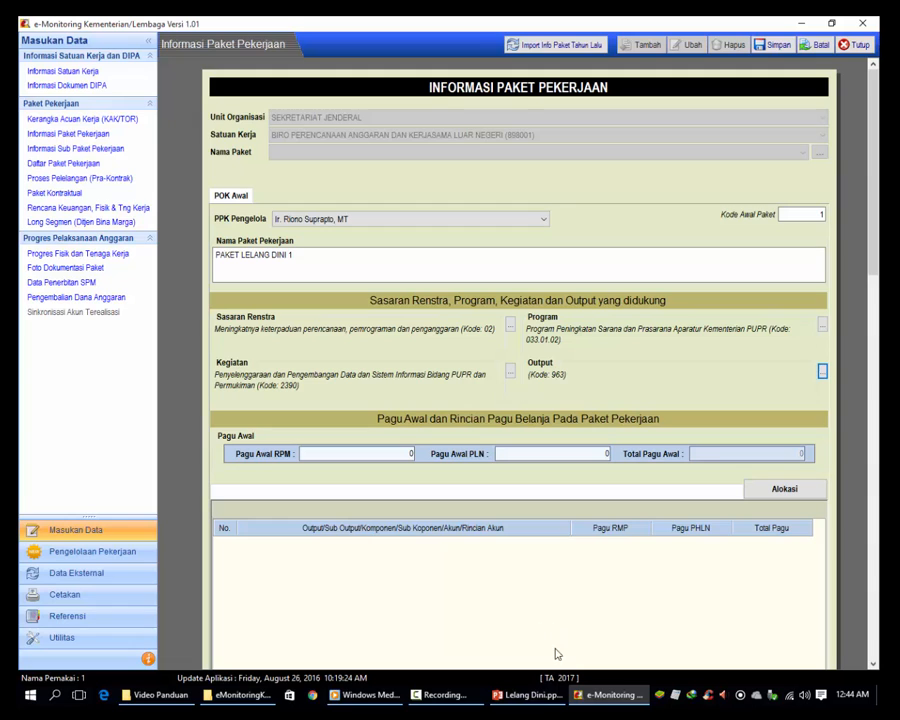
# - After checking slide 8 in PowerPoint, return to e-Monitoring and set the package's Pagu Awal RPM to 500,000,000
pyautogui.click(536, 695)
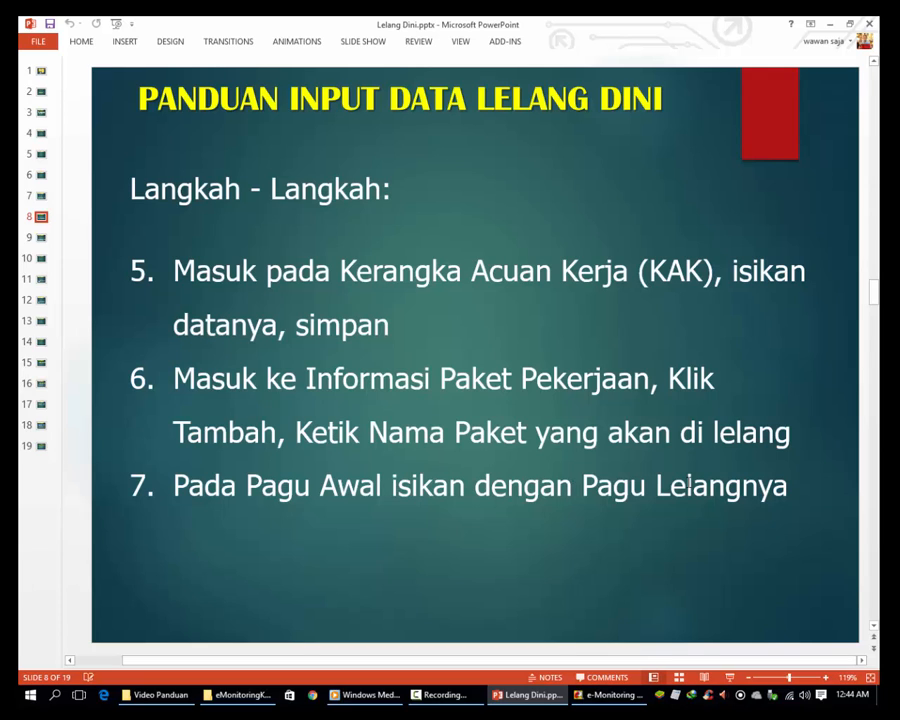
pyautogui.click(612, 695)
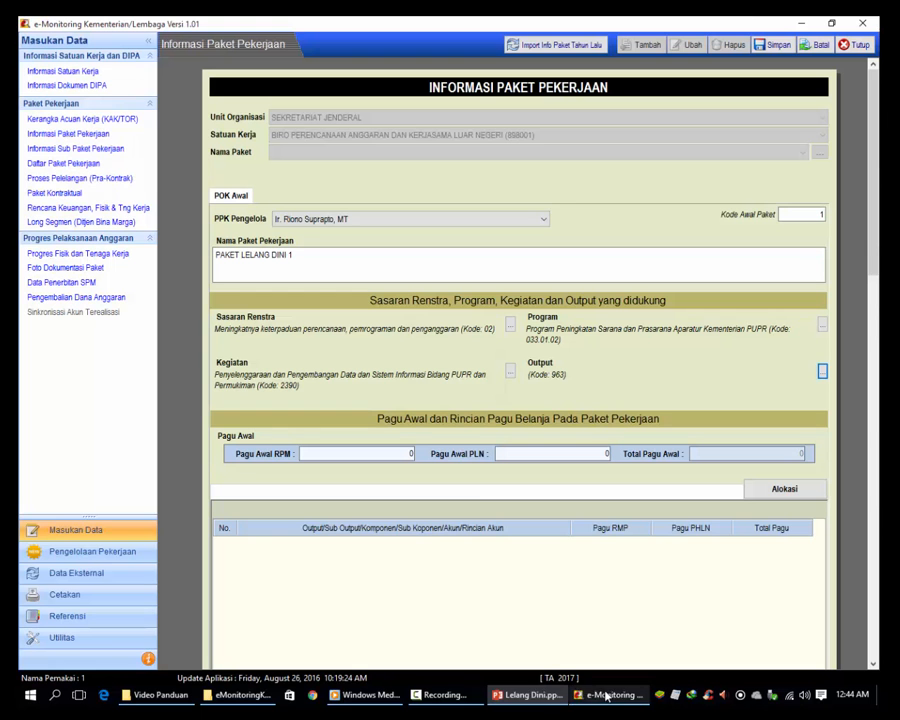
pyautogui.click(410, 453)
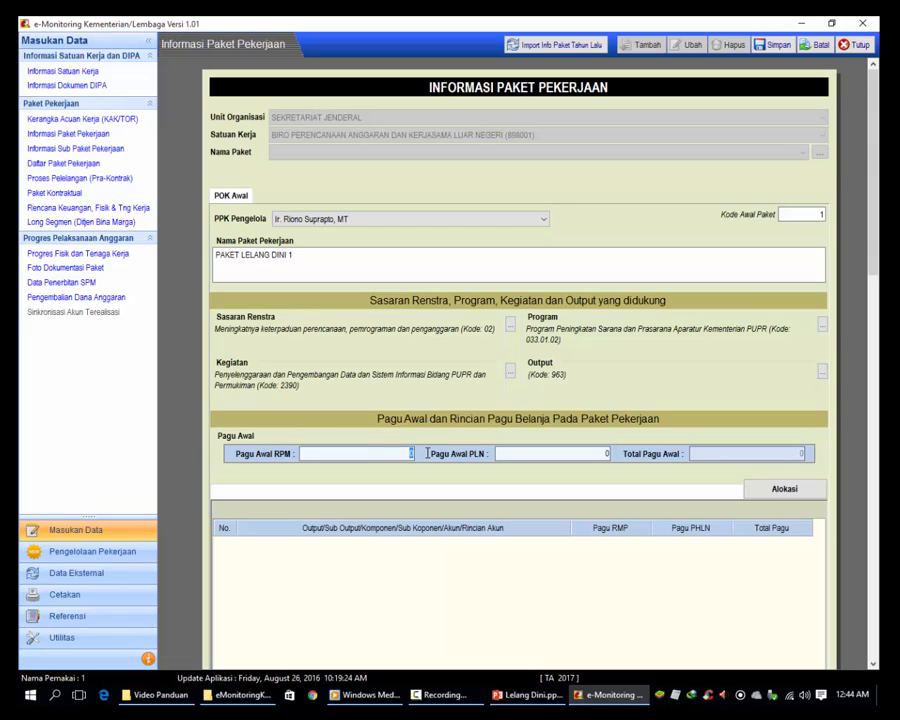
pyautogui.write('50')
pyautogui.write('0,000,00')
pyautogui.write('0')
pyautogui.click(506, 452)
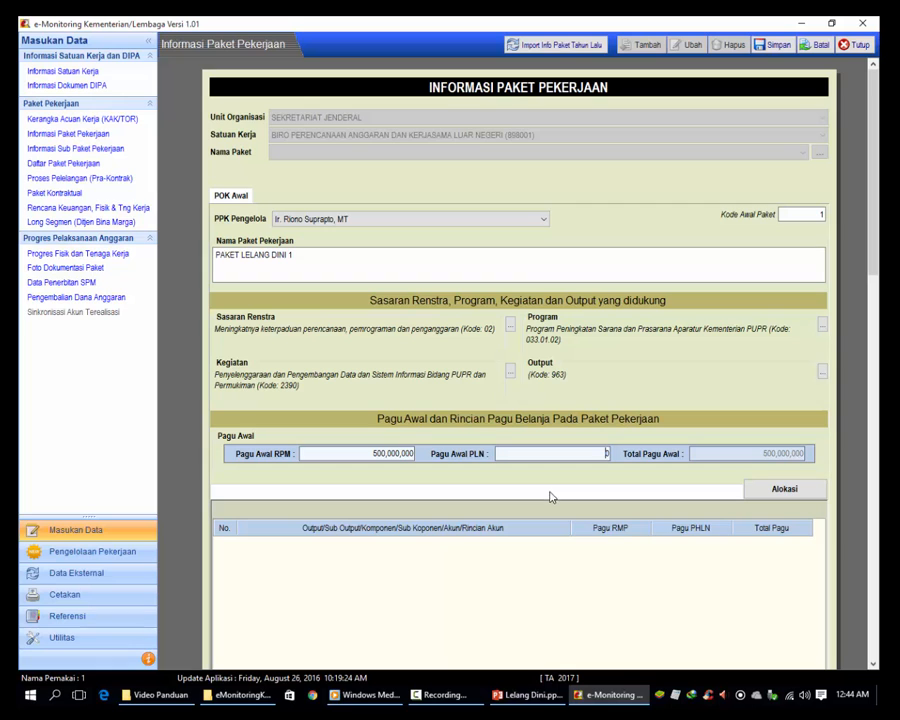
# - Switch to PowerPoint, check slide 9, and extend point 7 on slide 8 with ", Untuk yang MYC"
pyautogui.click(522, 692)
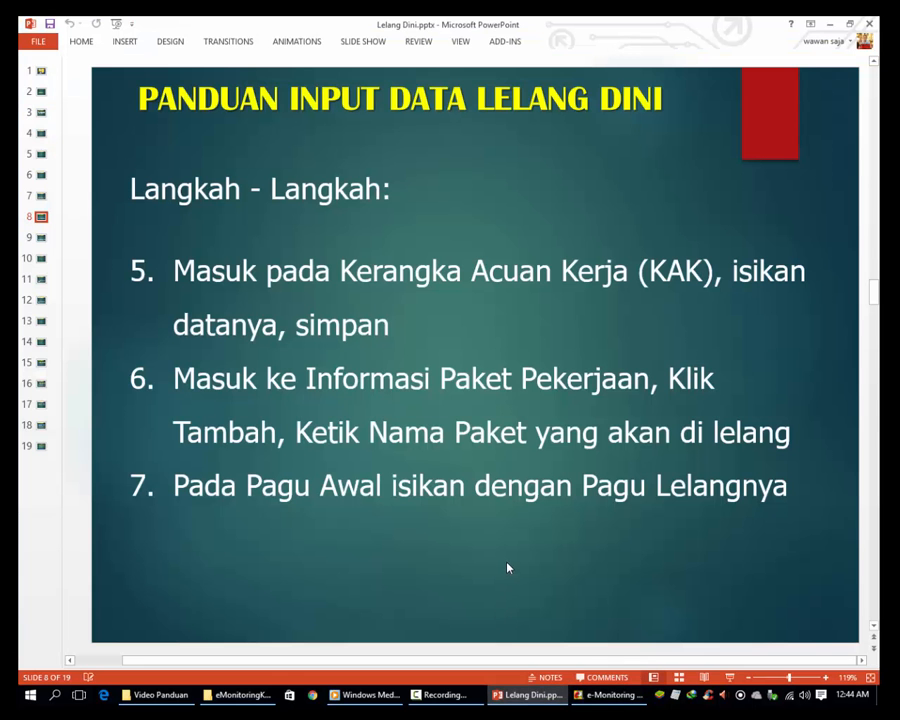
pyautogui.click(41, 237)
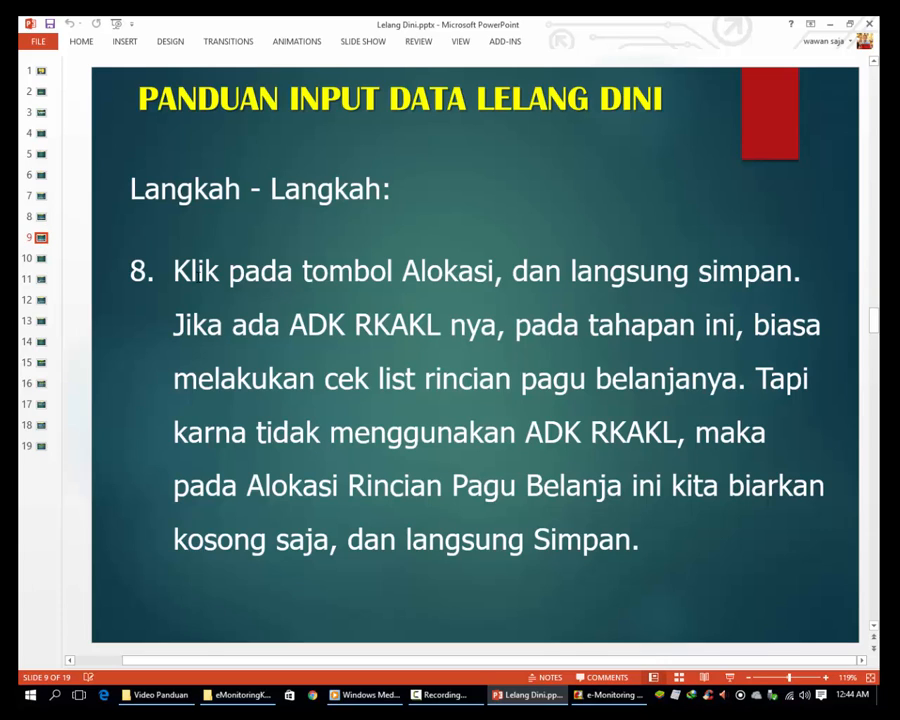
pyautogui.click(41, 219)
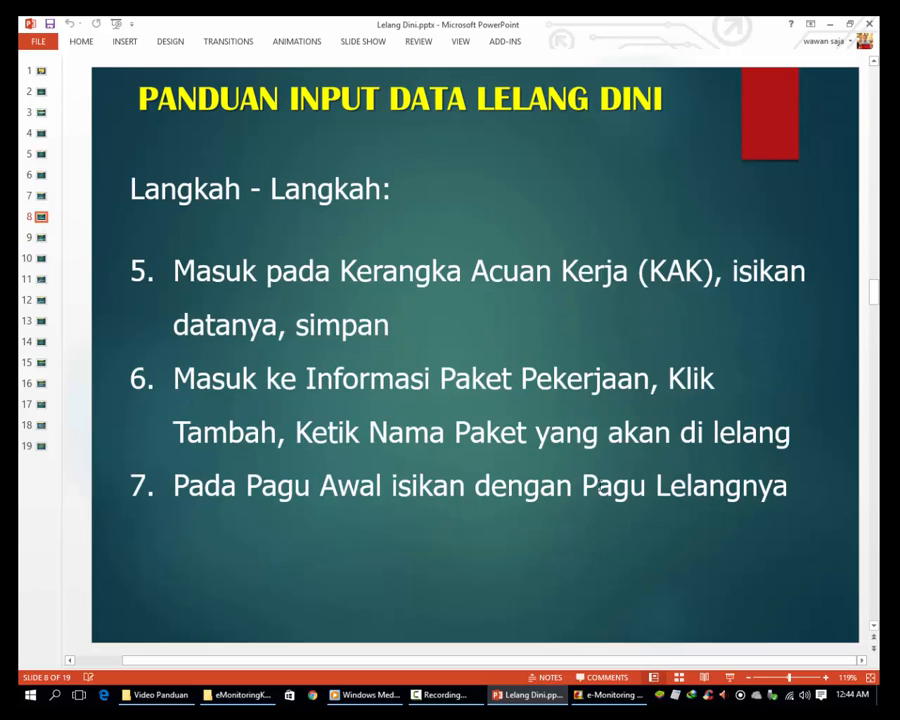
pyautogui.click(785, 487)
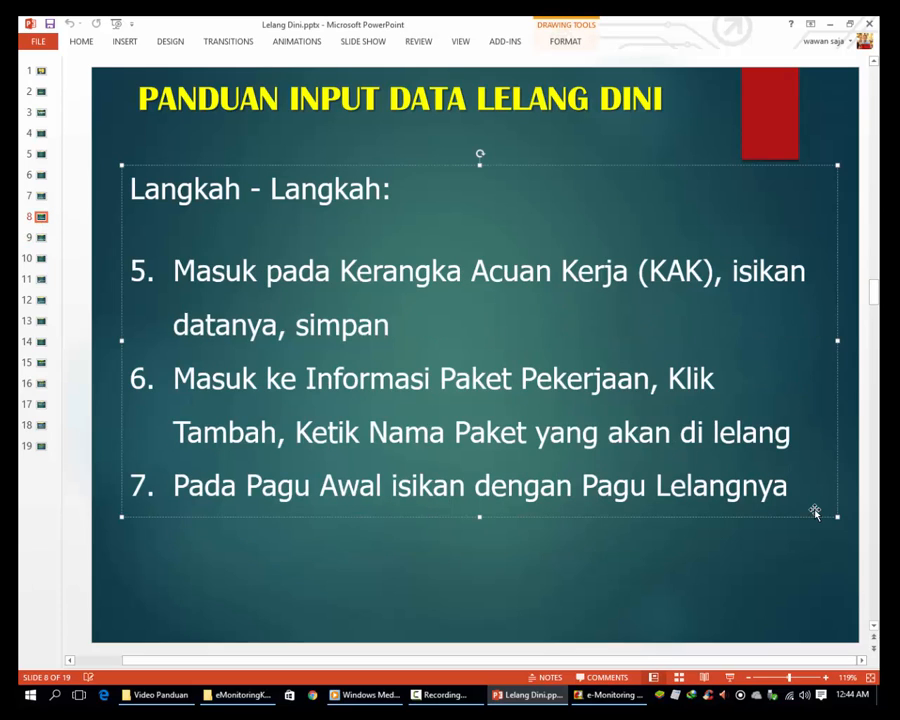
pyautogui.write(',')
pyautogui.hotkey('shift', 'Return')
pyautogui.write('UNTUK')
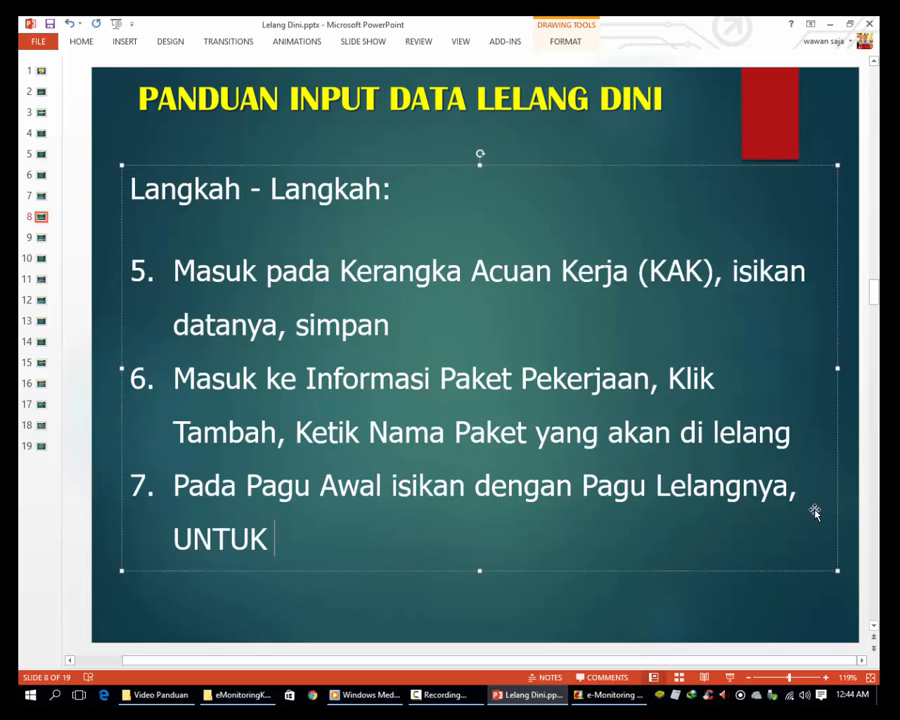
pyautogui.press('BackSpace')
pyautogui.press('BackSpace')
pyautogui.press('BackSpace')
pyautogui.press('BackSpace')
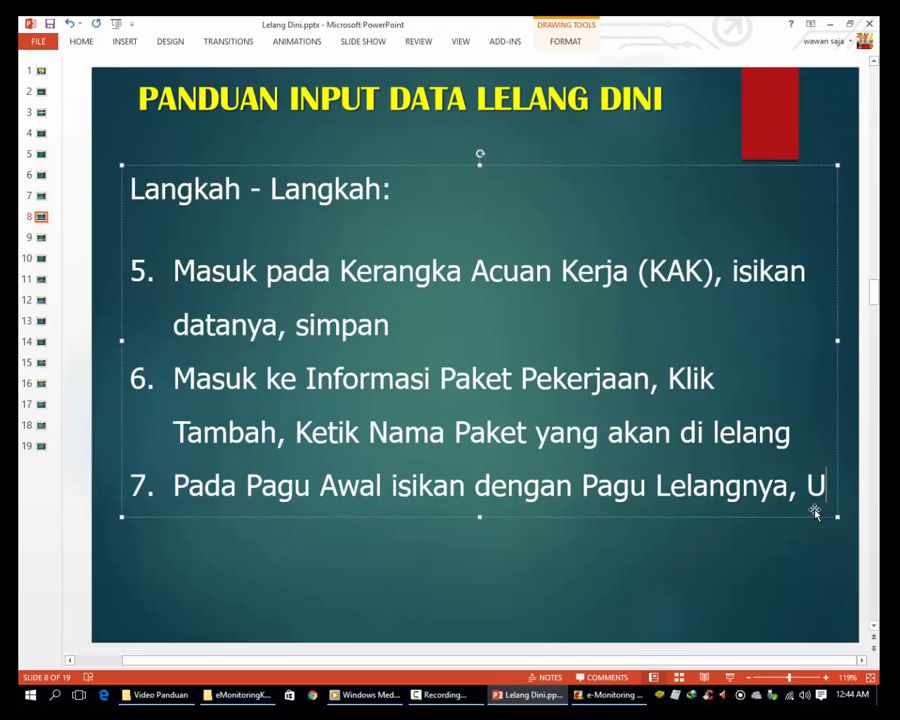
pyautogui.write('ntuk ya')
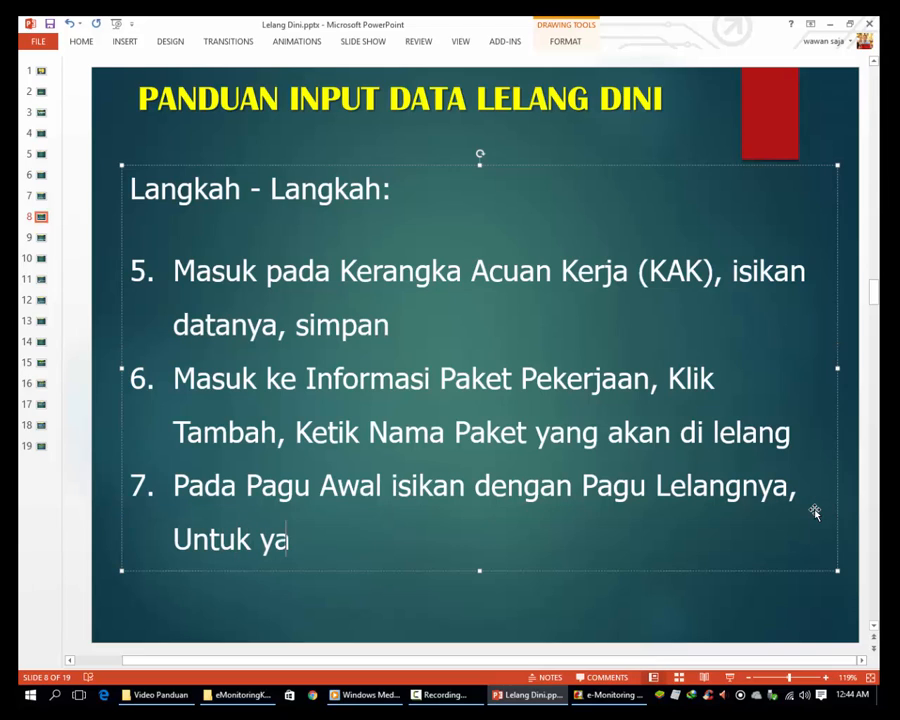
pyautogui.write('ng MYC')
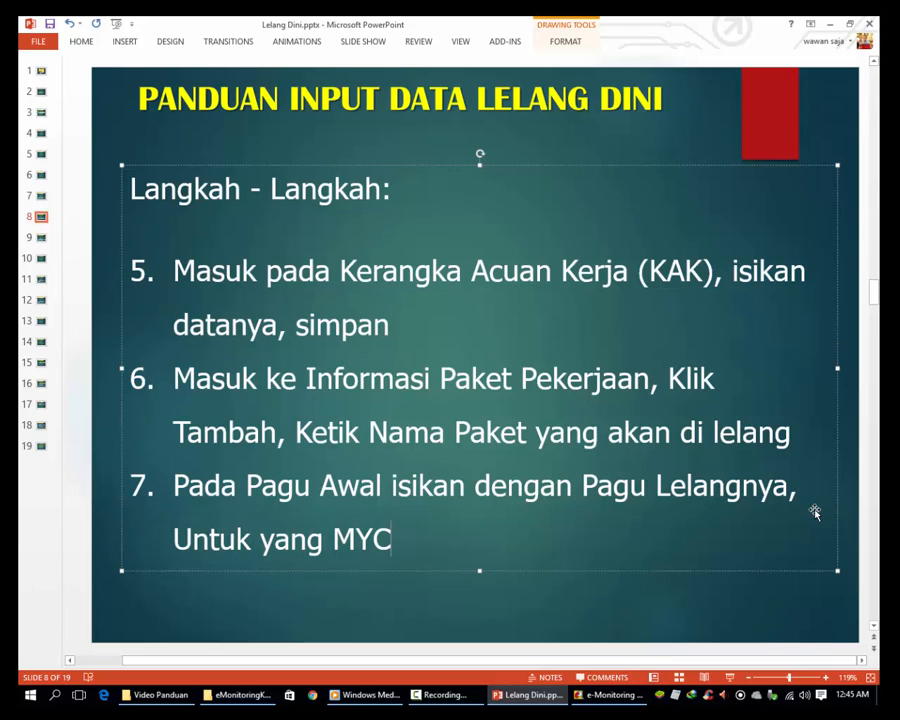
# - Complete the MYC note in point 7 with "tahun pertama, di isikan dengan Pagu Total, Pagu Induk"
pyautogui.write(' ta')
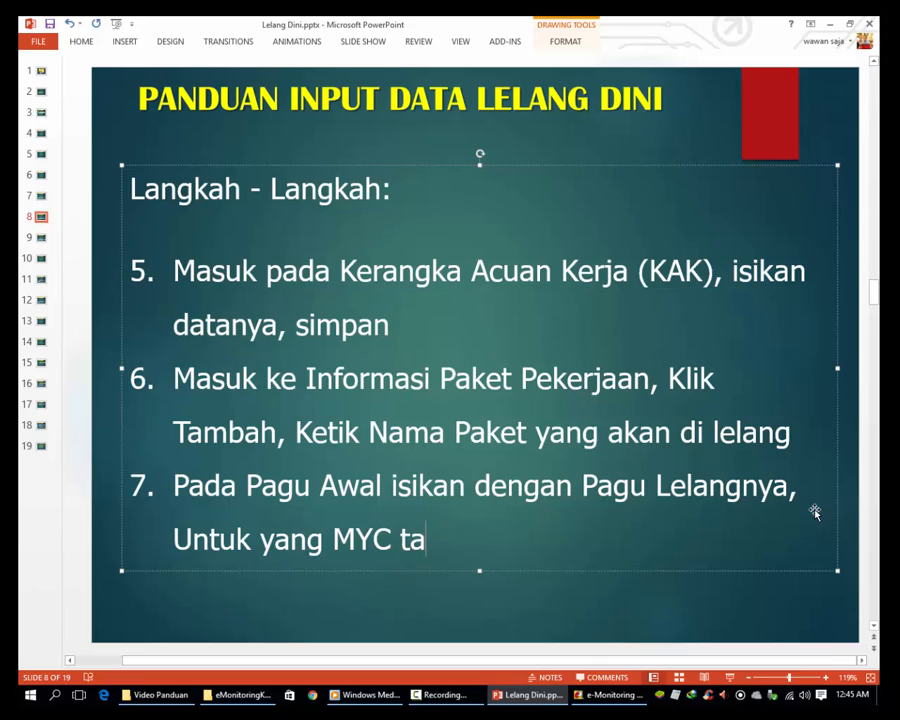
pyautogui.write('hun pertama')
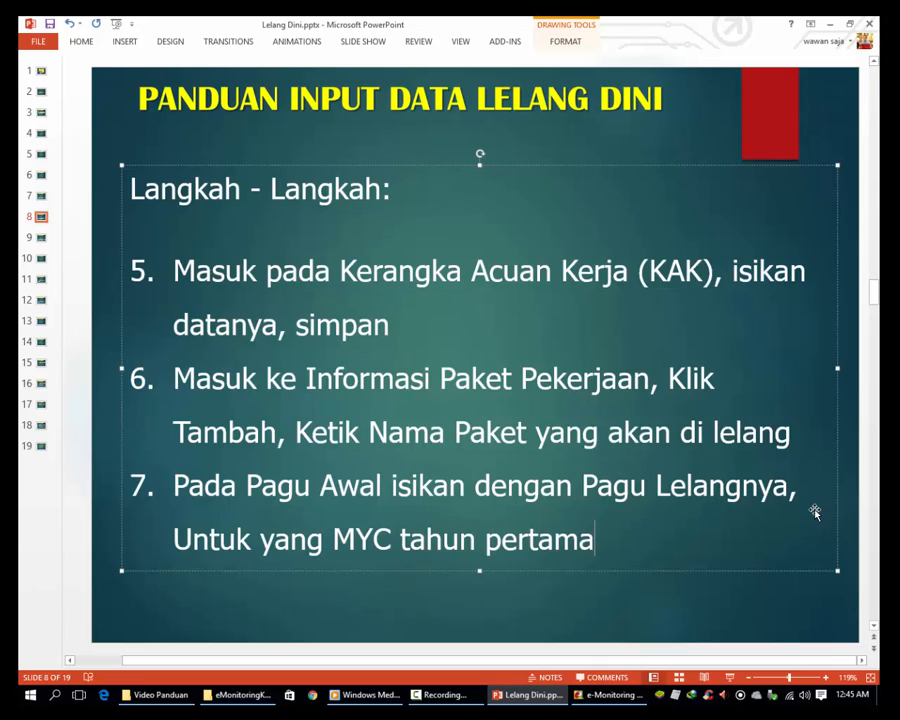
pyautogui.write(', di isi')
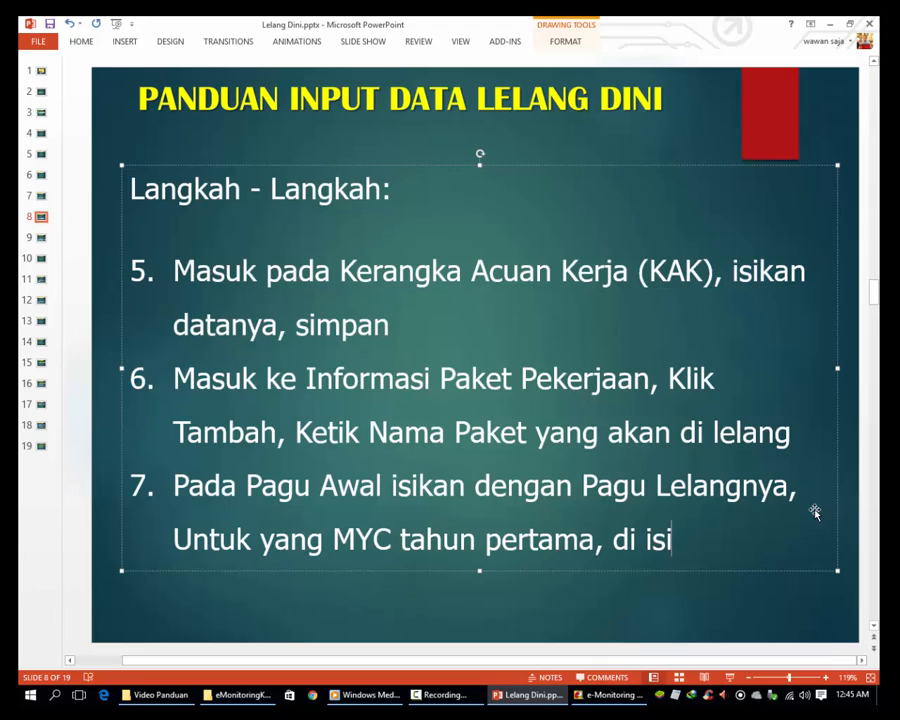
pyautogui.write('kan dengan')
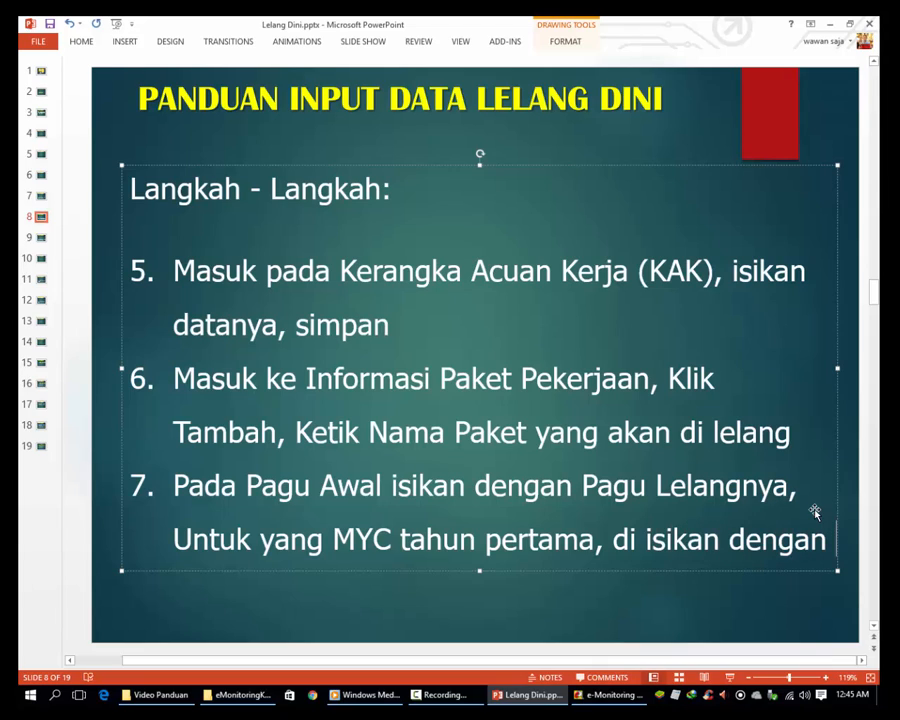
pyautogui.write(' Pagu T')
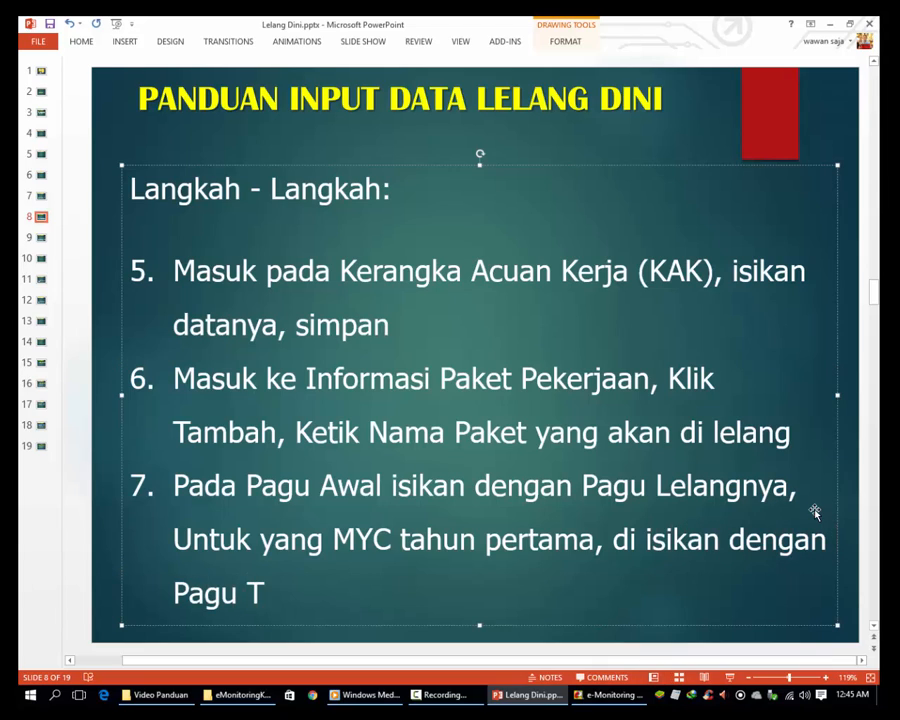
pyautogui.write('otal, ')
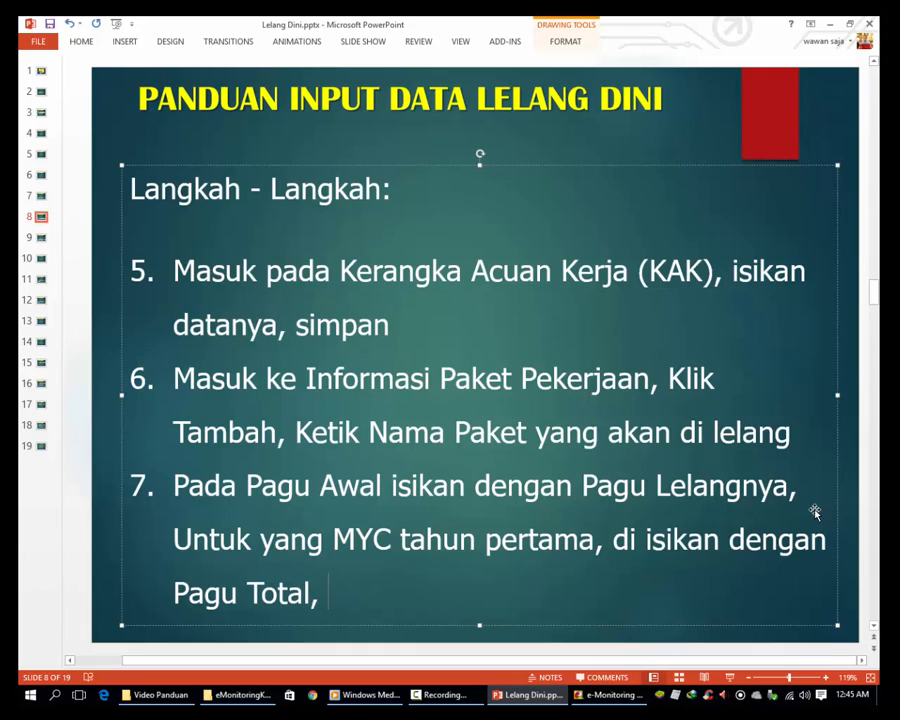
pyautogui.write('Pagu Induk')
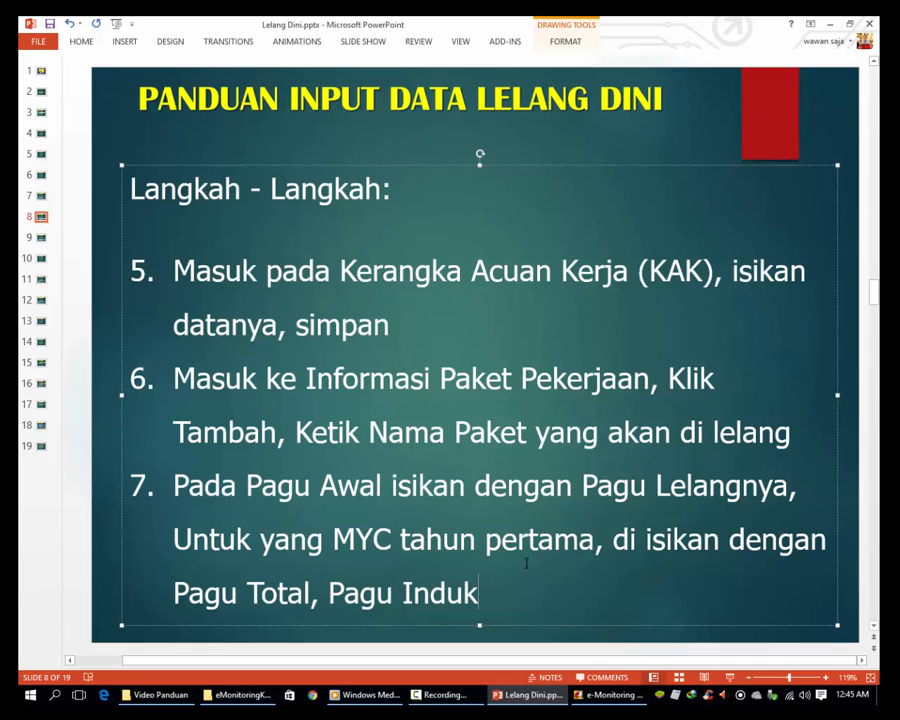
# - Review the Pagu Awal fields in e-Monitoring and return to PowerPoint to read slide 9
pyautogui.click(612, 694)
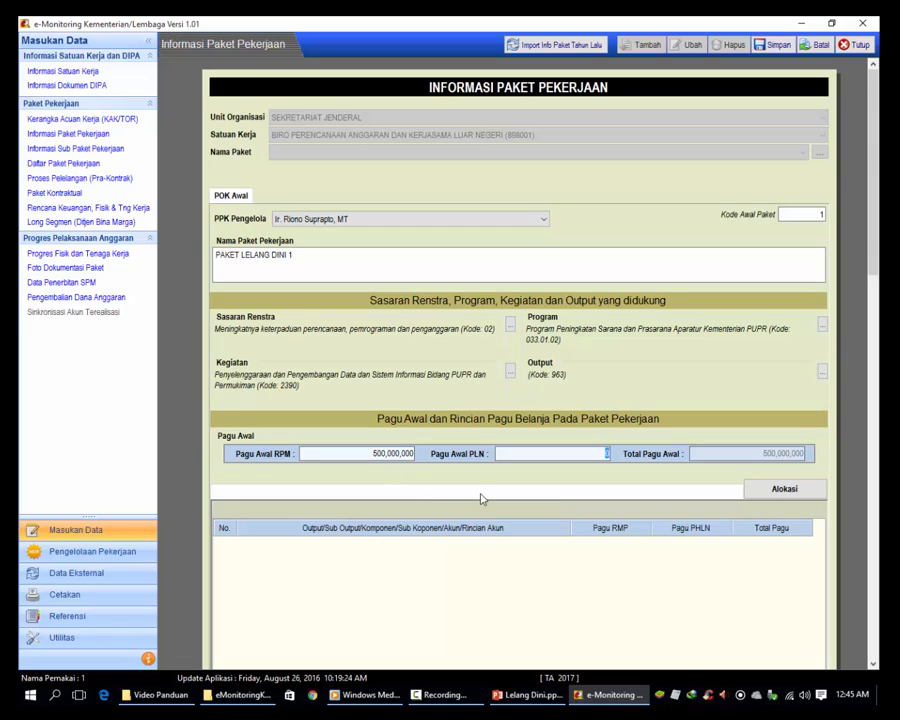
pyautogui.hotkey('alt', 'Tab')
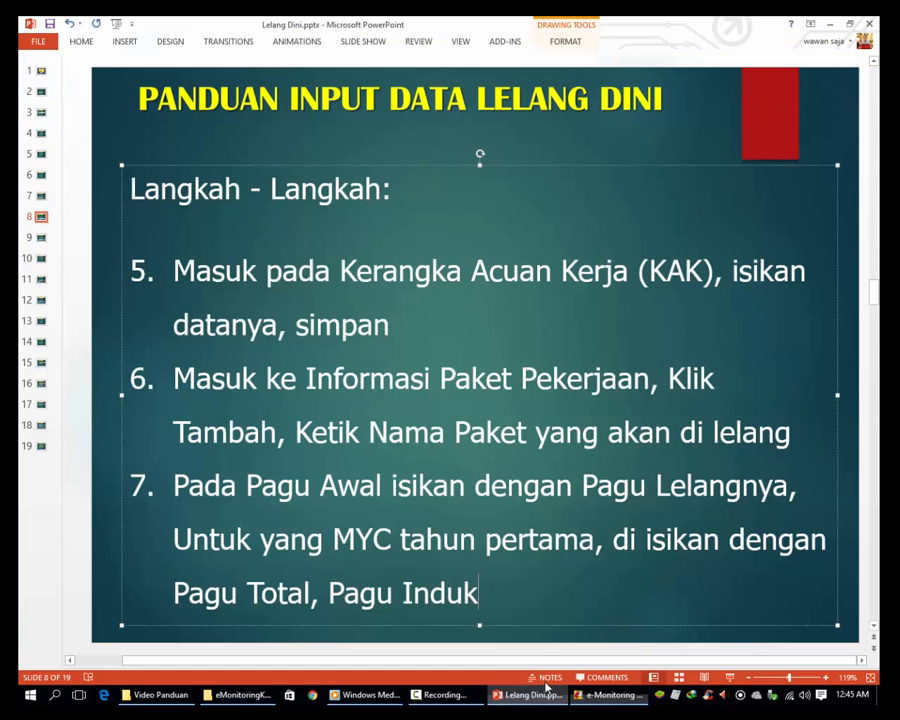
pyautogui.click(41, 237)
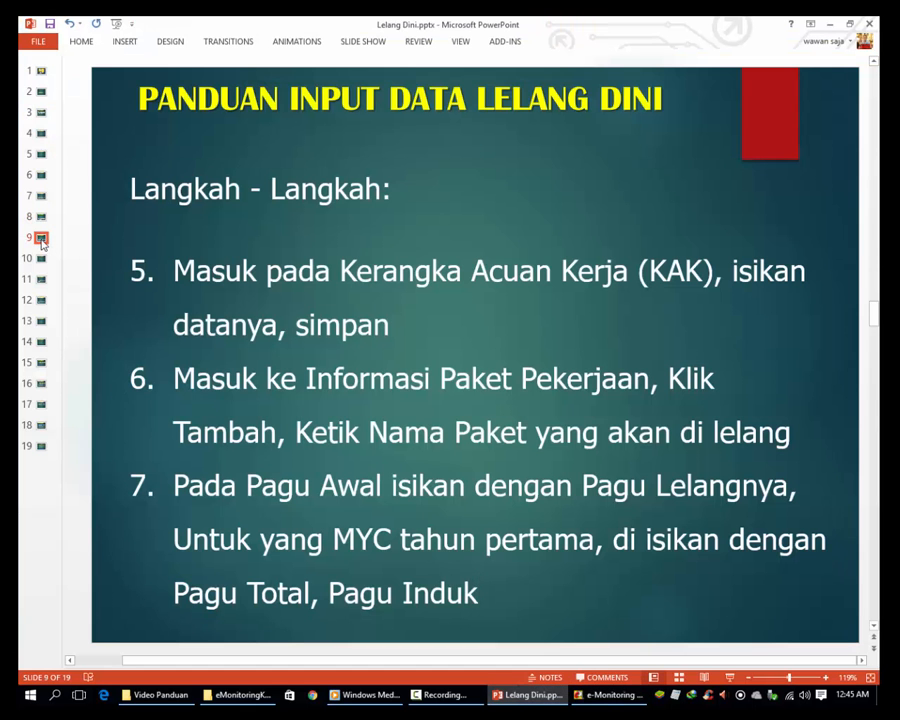
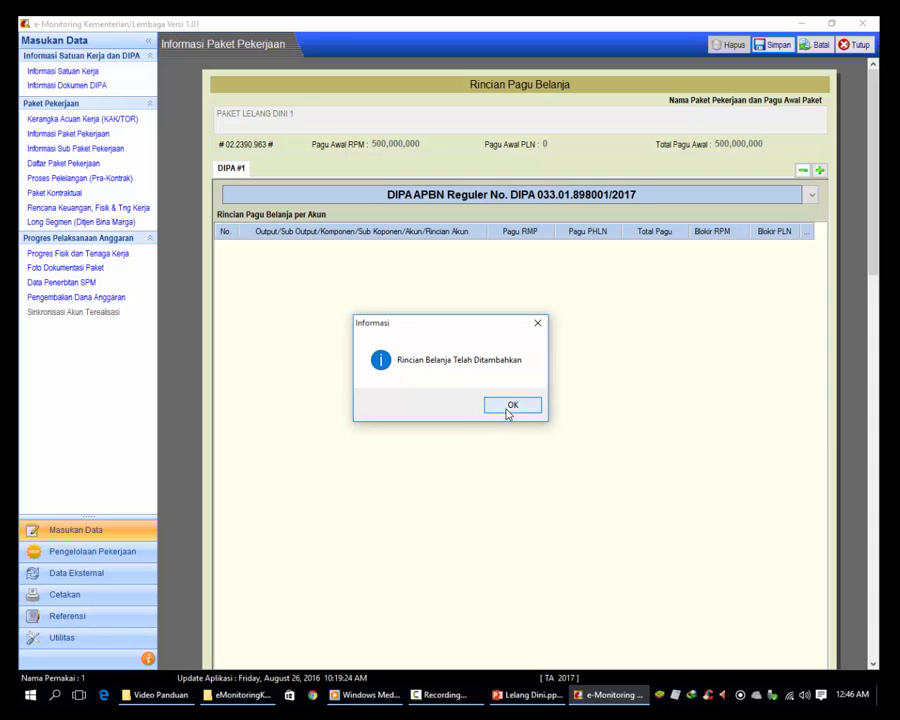
# - Acknowledge the addition of the package's Rincian Belanja in e-Monitoring and switch back to slide 9 in PowerPoint
pyautogui.click(510, 406)
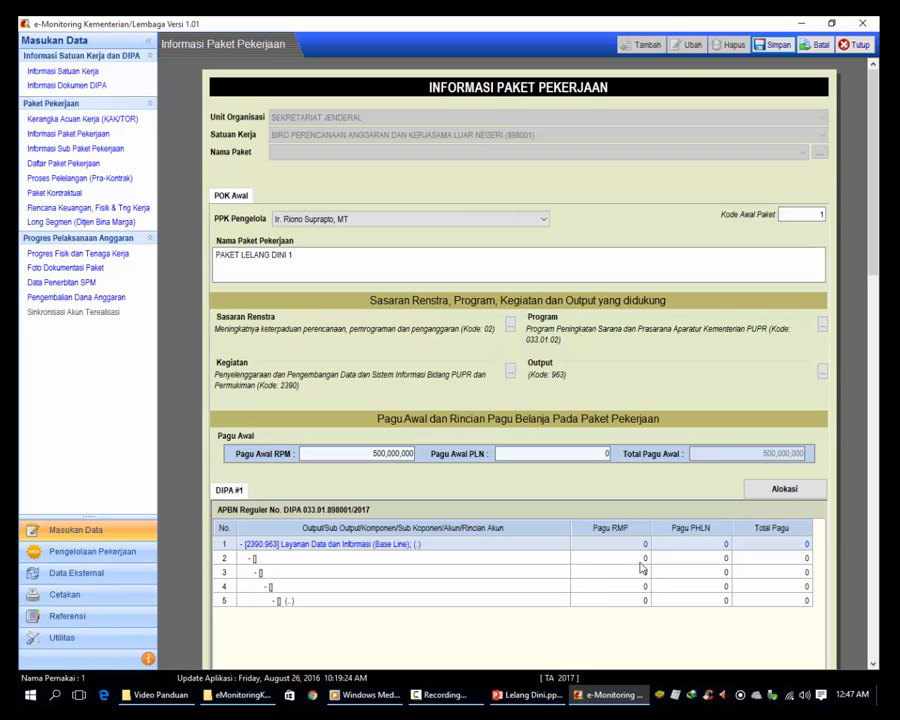
pyautogui.click(527, 694)
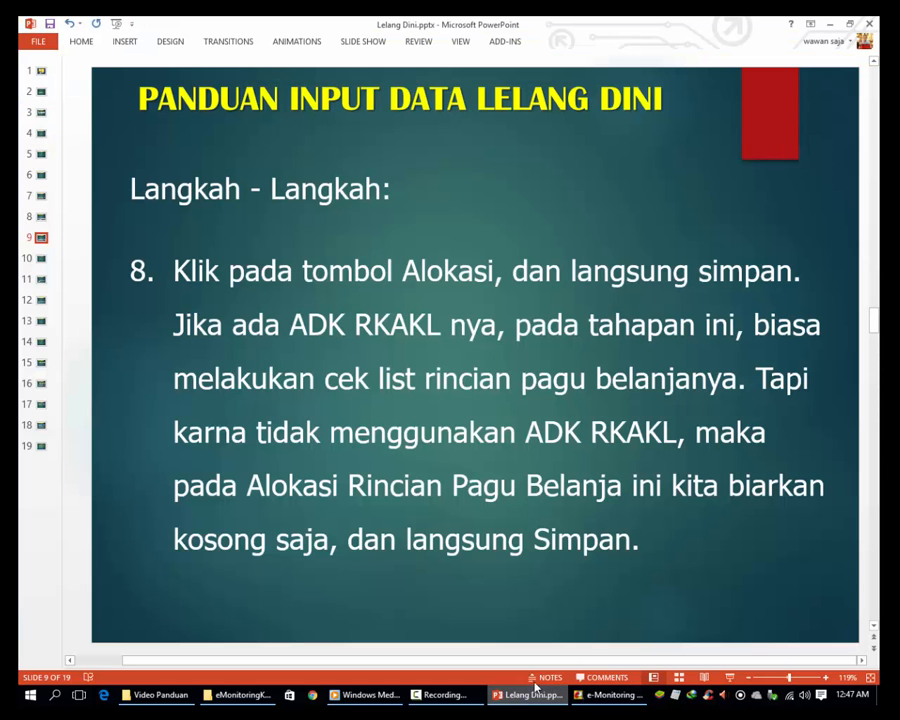
# - View slide 10, switch to e-Monitoring and set the package's Kategori Paket to Pekerjaan Konstruksi and Kelompok Paket to Pembangunan
pyautogui.click(41, 262)
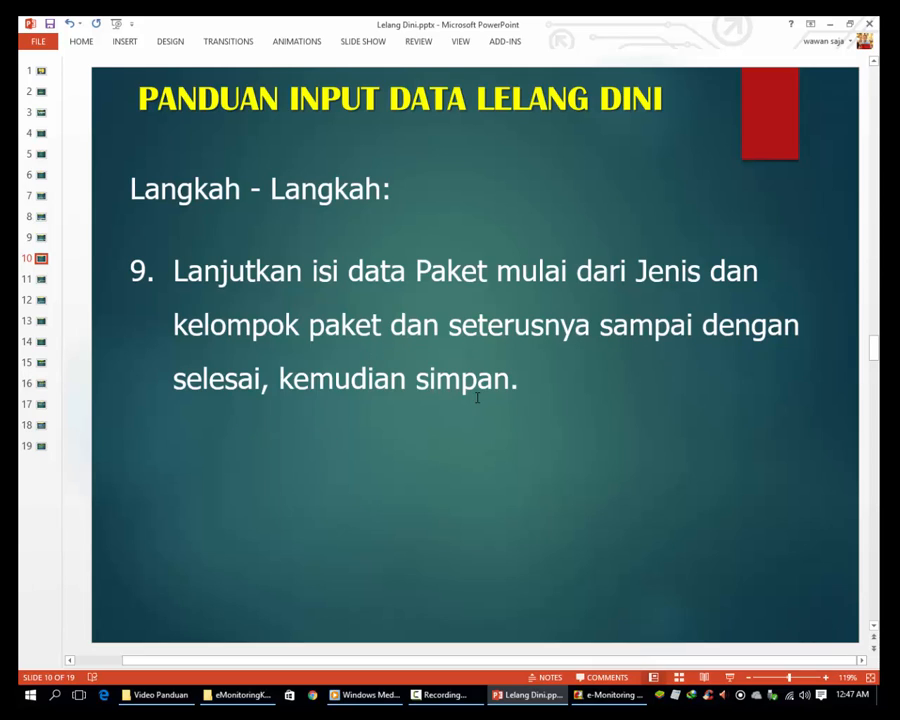
pyautogui.click(610, 694)
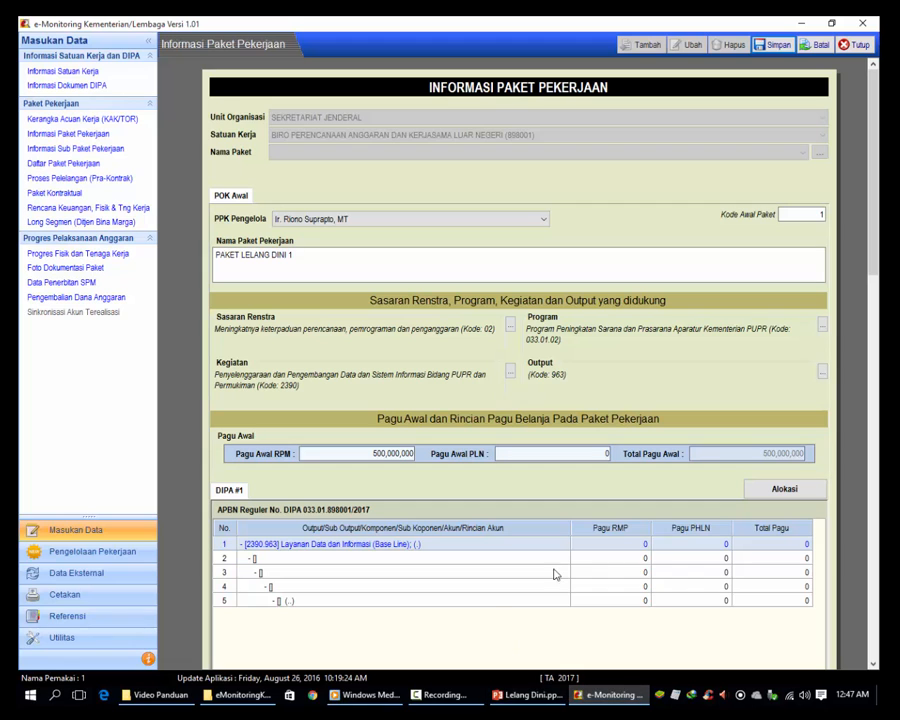
pyautogui.moveTo(872, 297); pyautogui.dragTo(874, 462)
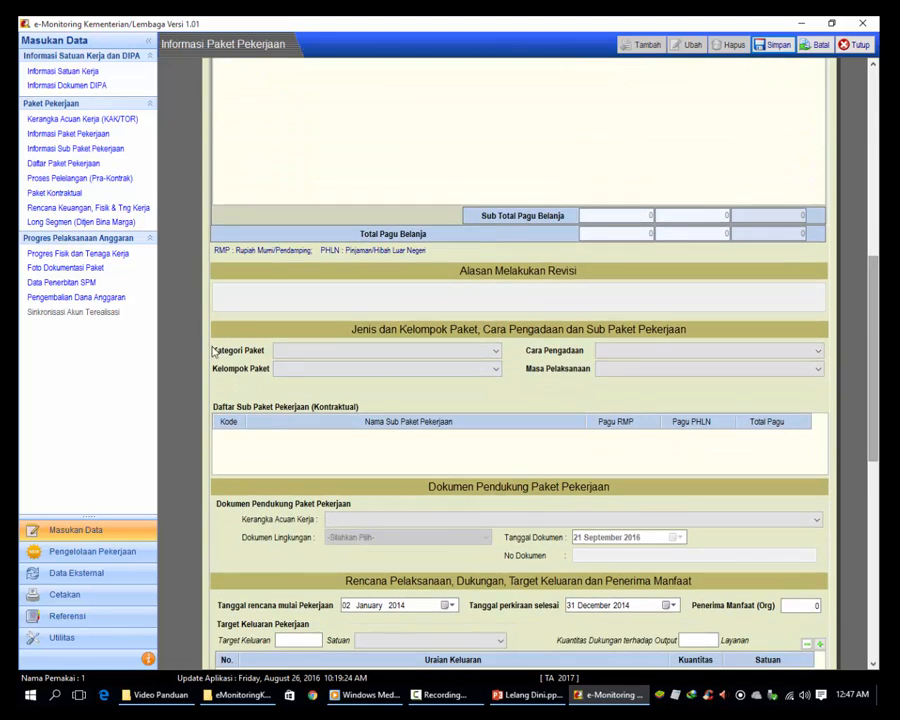
pyautogui.click(339, 354)
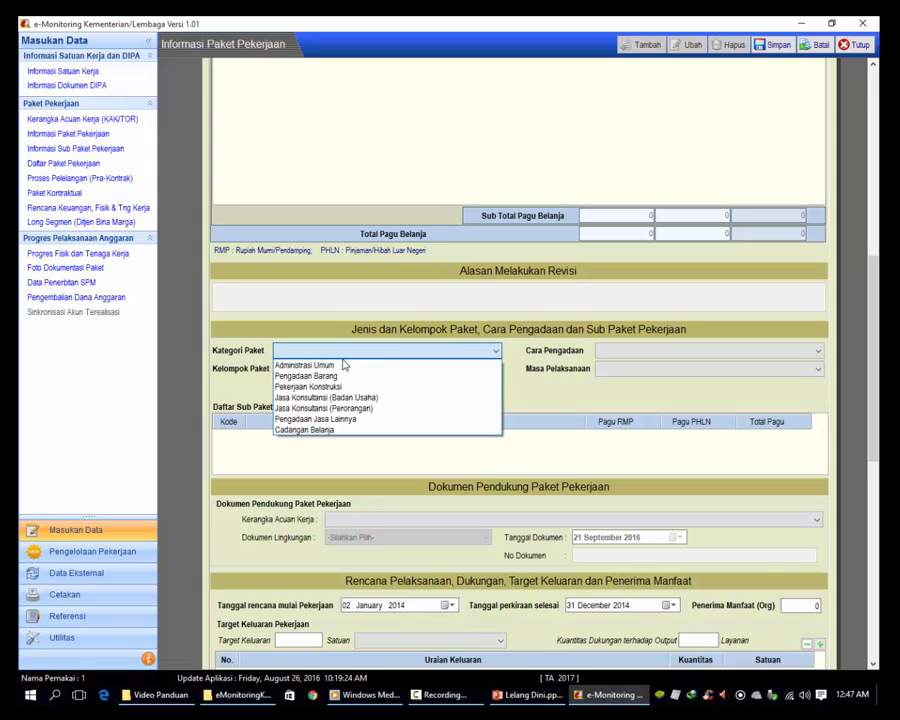
pyautogui.click(354, 390)
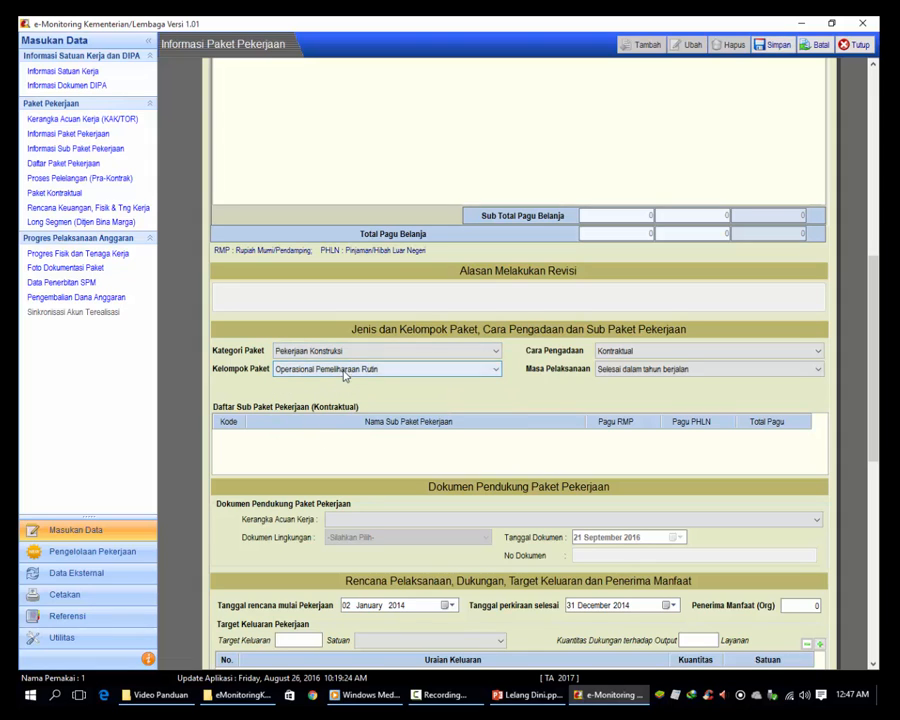
pyautogui.click(347, 371)
pyautogui.click(298, 405)
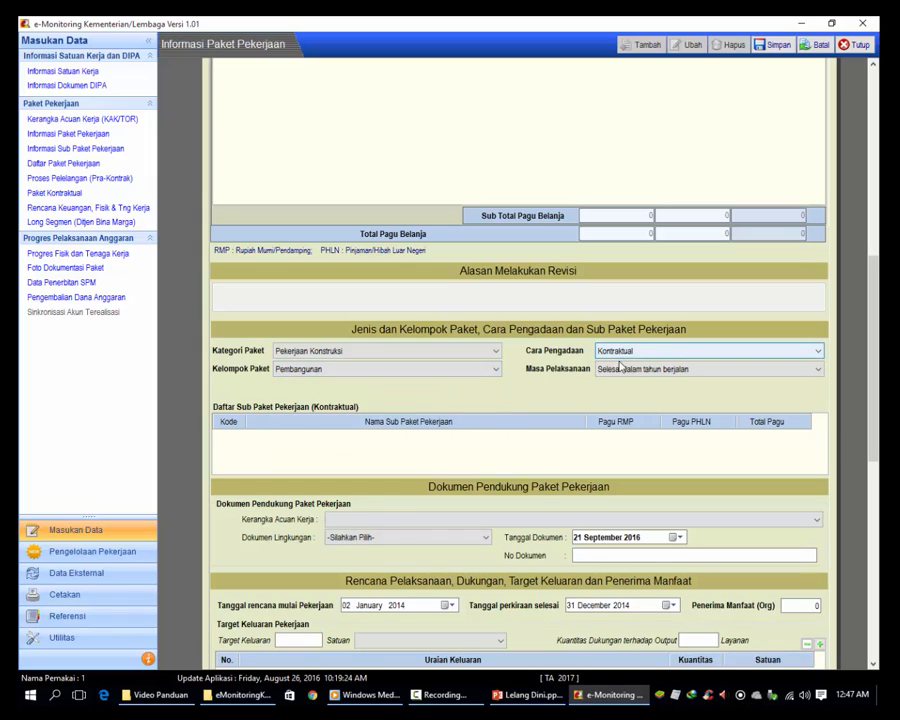
pyautogui.click(703, 378)
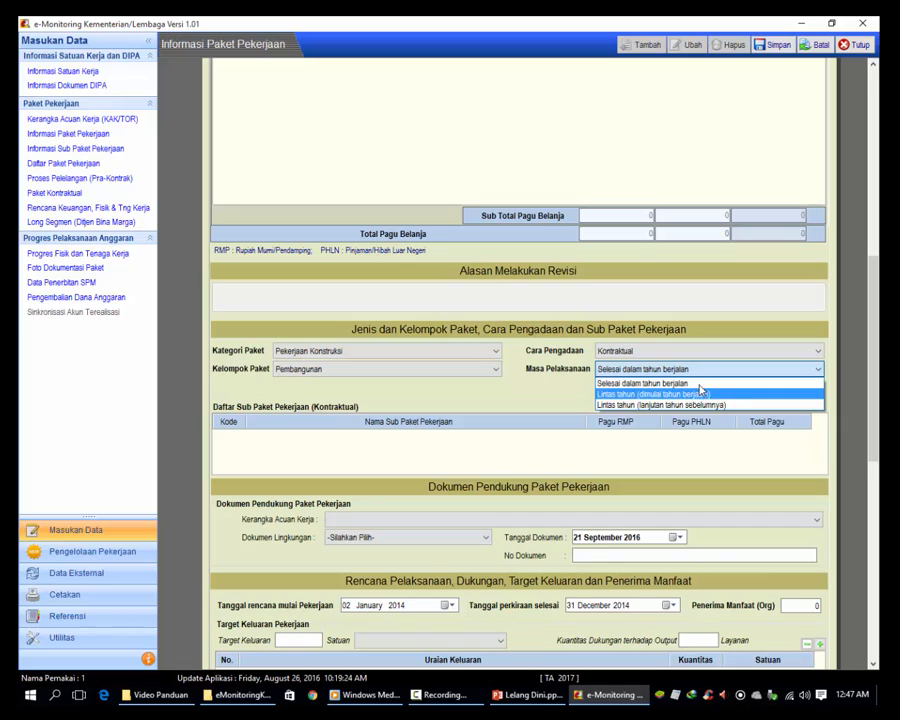
pyautogui.click(562, 392)
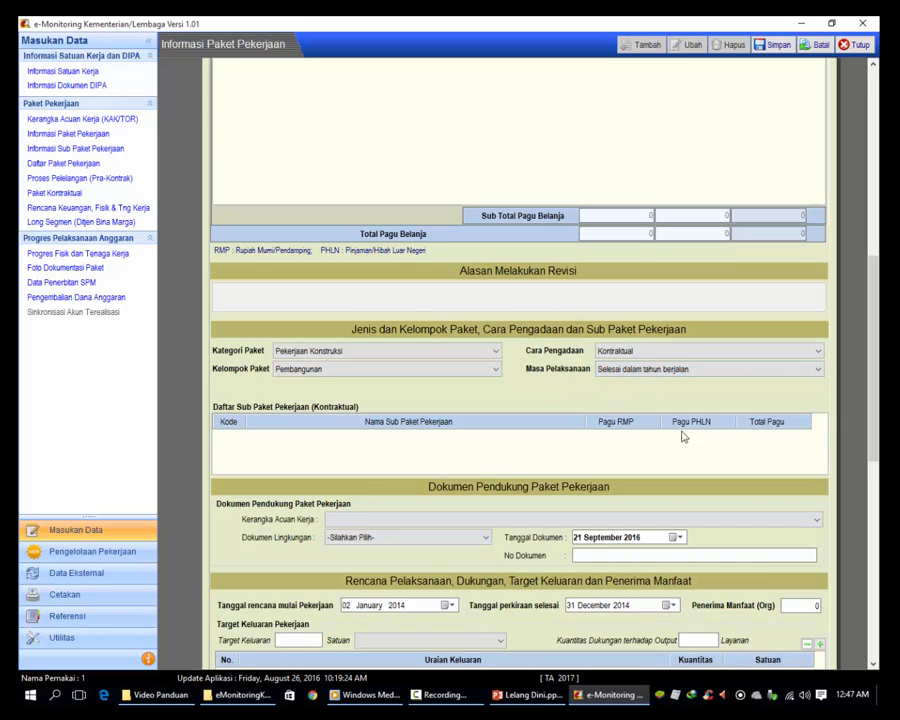
# - Choose [kak001] KAK 001 as the package's Kerangka Acuan Kerja and AMDAL as its Dokumen Lingkungan
pyautogui.scroll(-3, 873, 414)
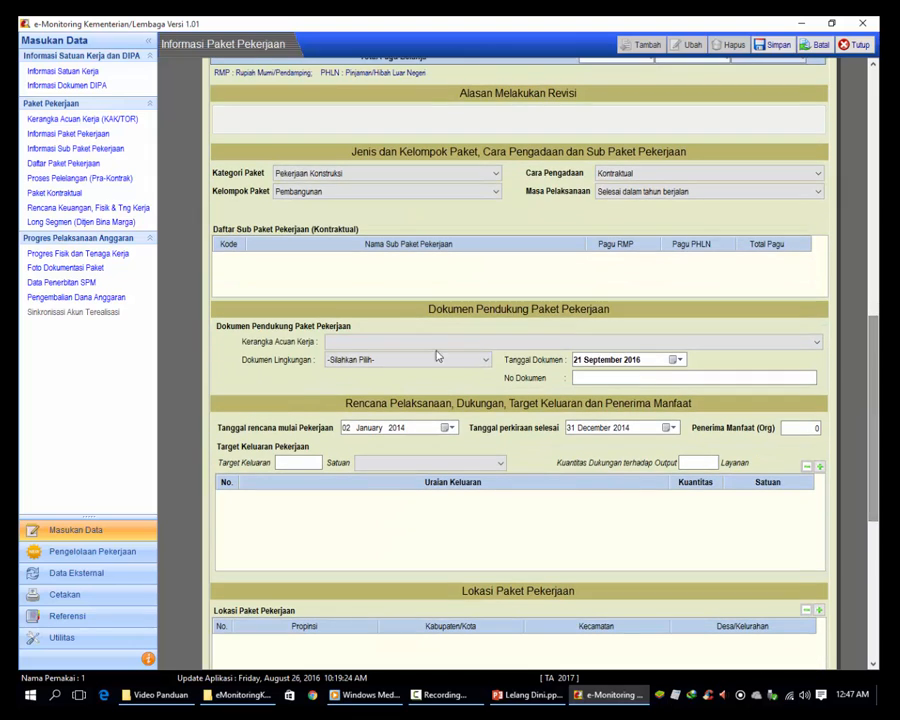
pyautogui.click(374, 345)
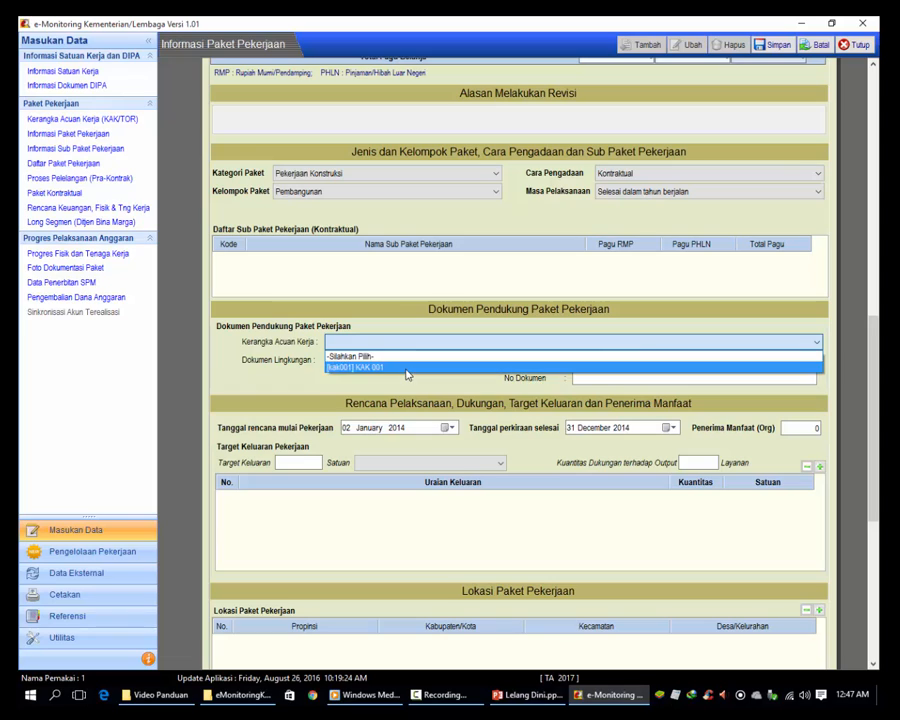
pyautogui.click(406, 370)
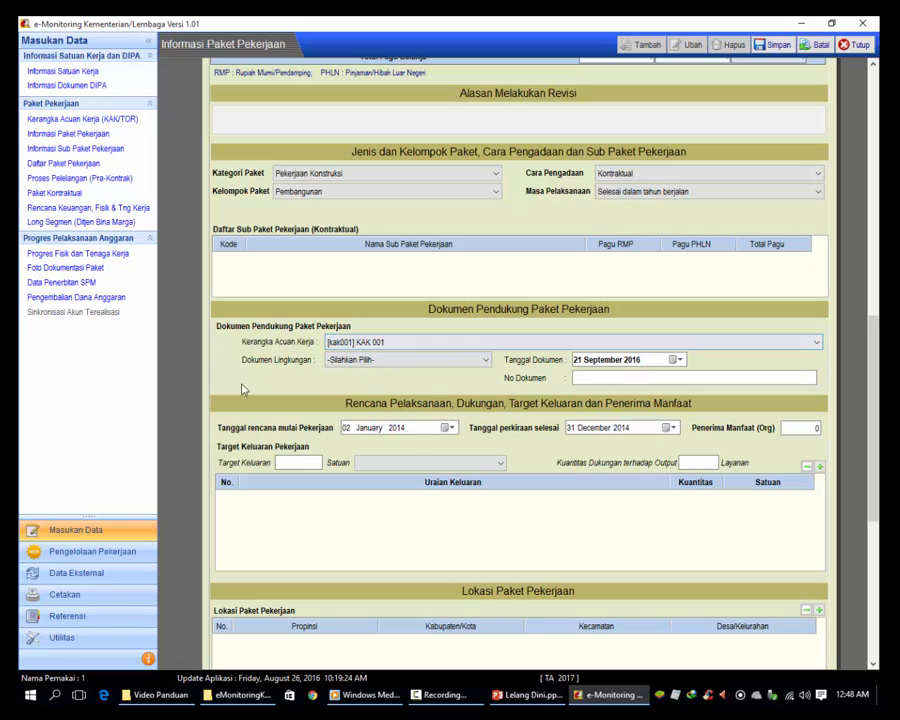
pyautogui.click(418, 361)
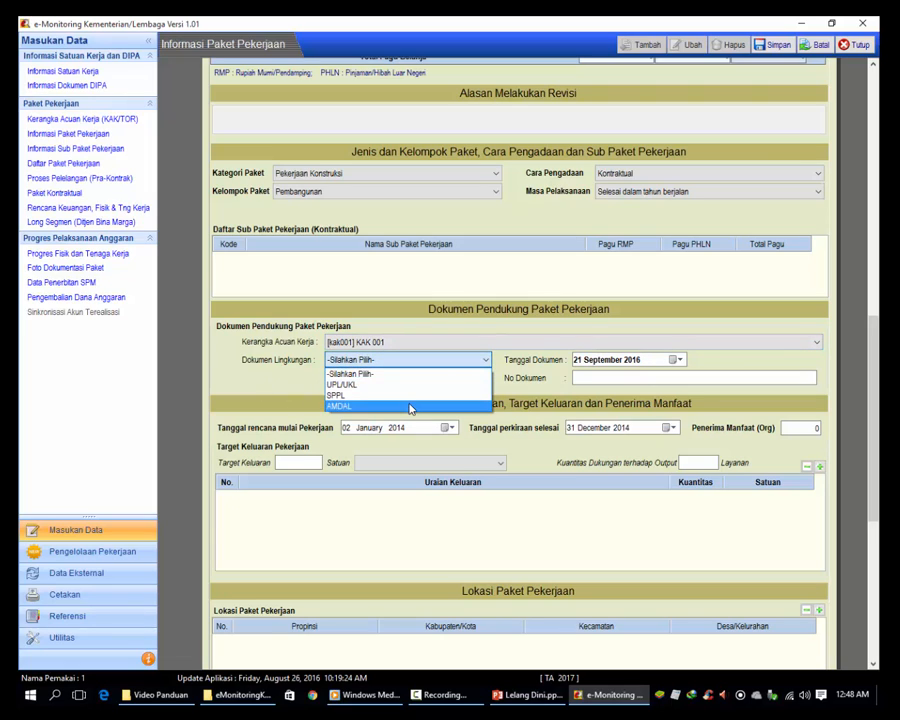
pyautogui.click(410, 407)
# - Fill in the environmental document's No Dokumen with "21 September 2016"
pyautogui.click(600, 376)
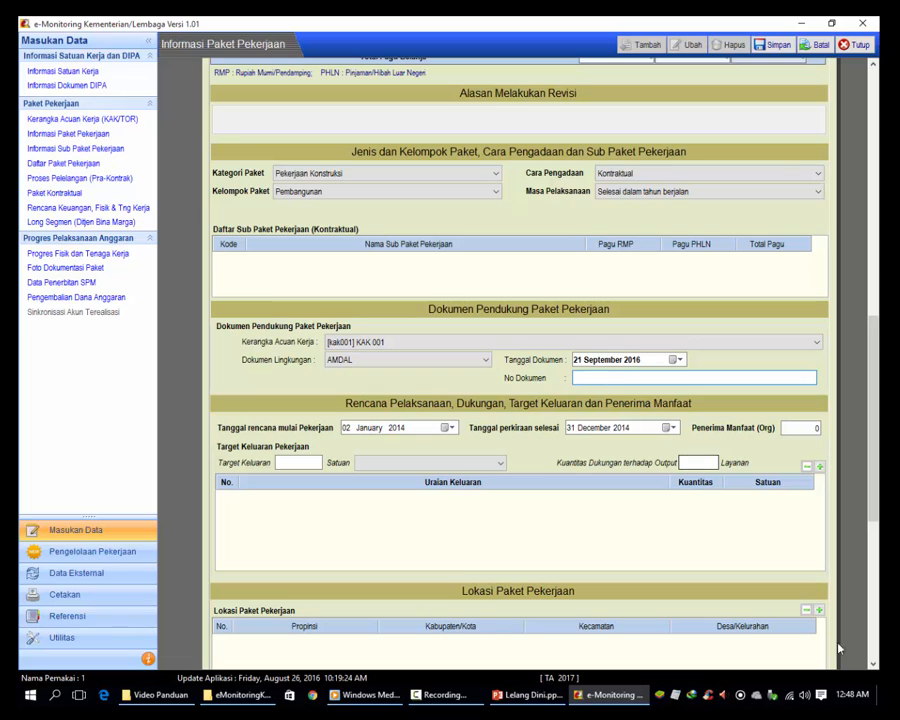
pyautogui.moveTo(857, 703)
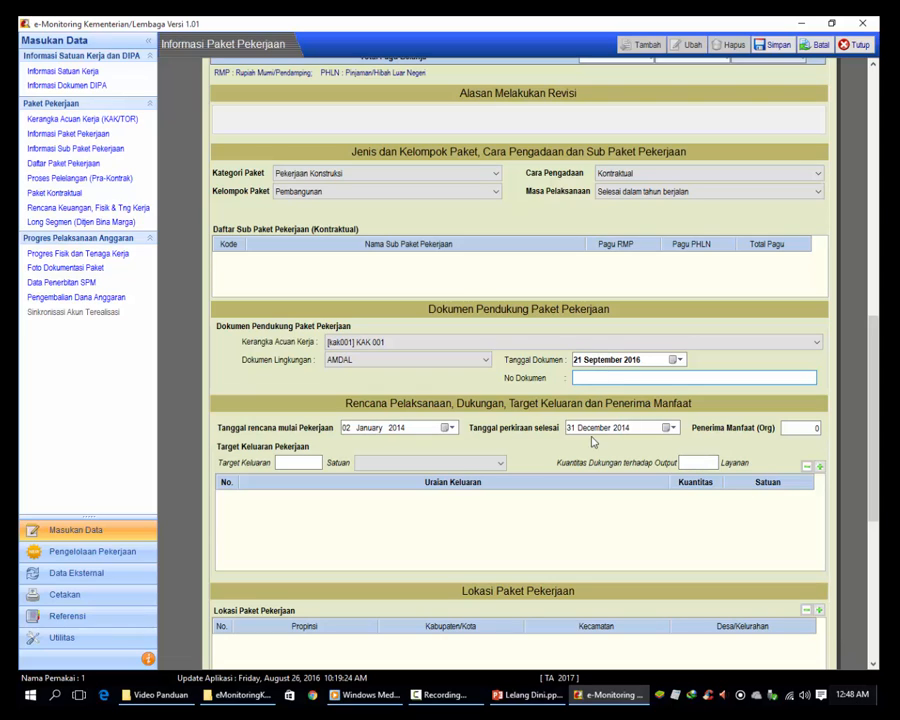
pyautogui.write('21 ')
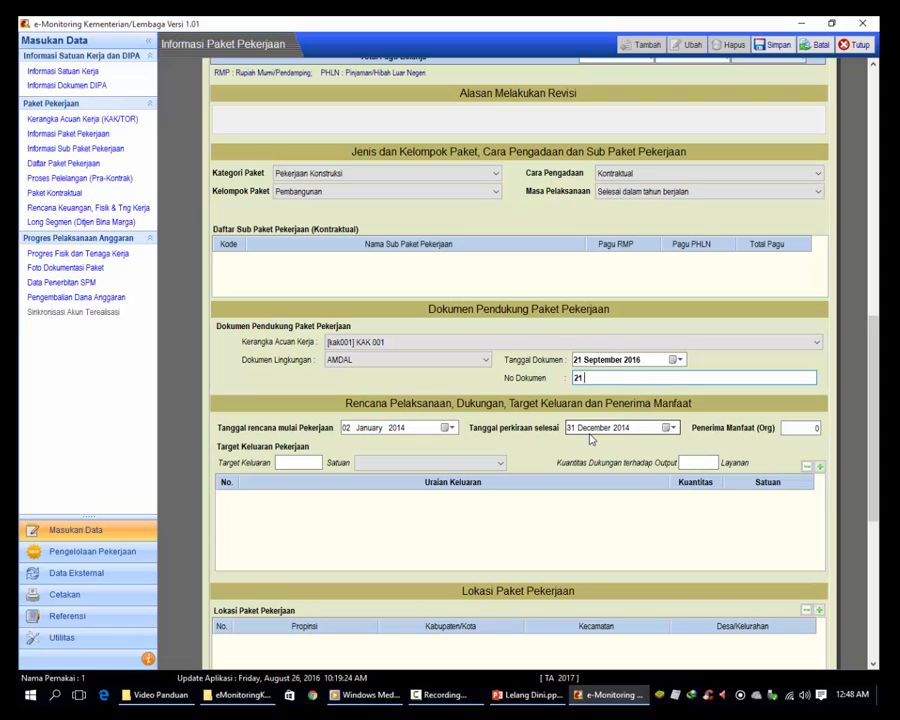
pyautogui.write('September 2016')
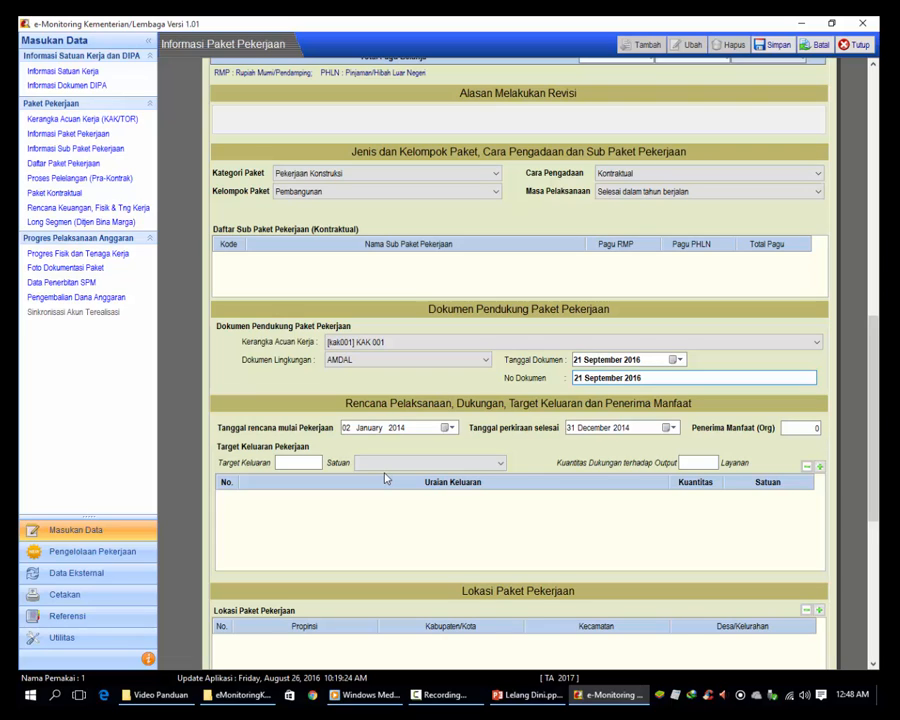
# - Set the package's Target Keluaran to 1 and look through the available Satuan options
pyautogui.click(297, 462)
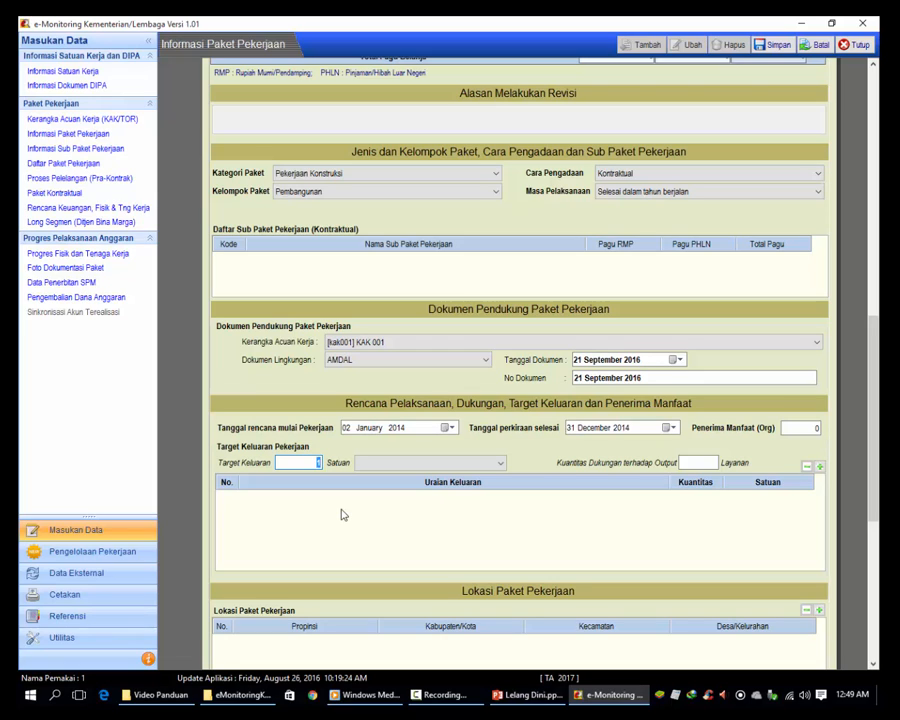
pyautogui.click(430, 463)
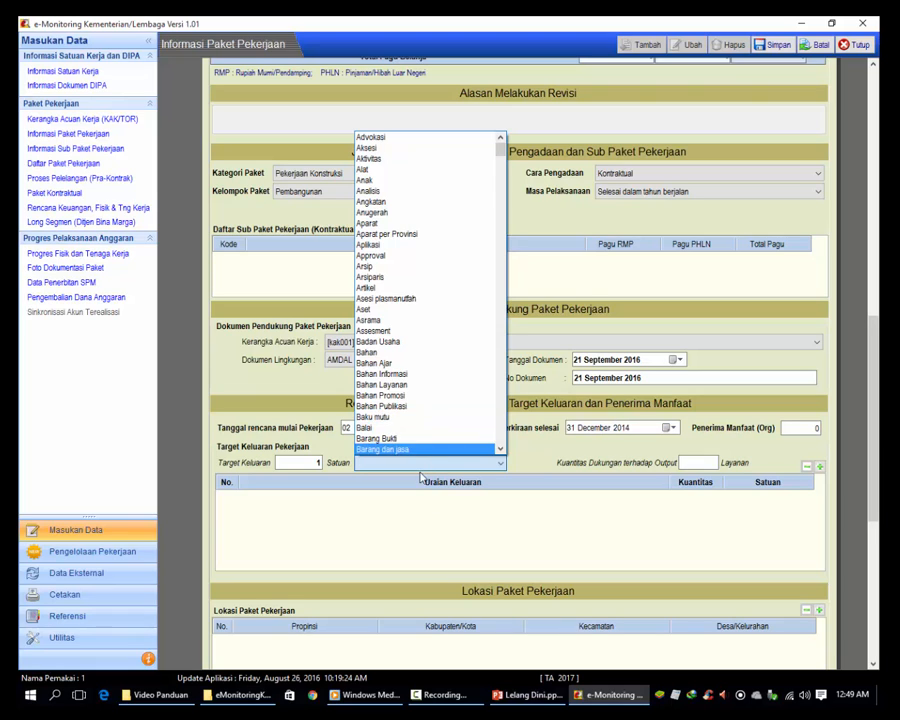
pyautogui.click(420, 465)
pyautogui.click(420, 466)
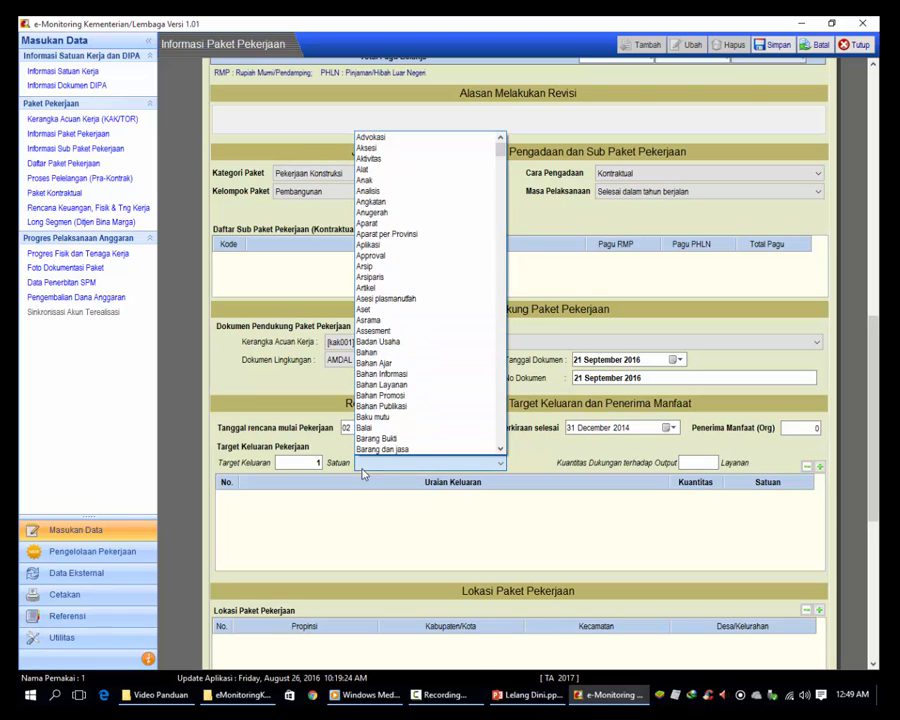
pyautogui.click(313, 463)
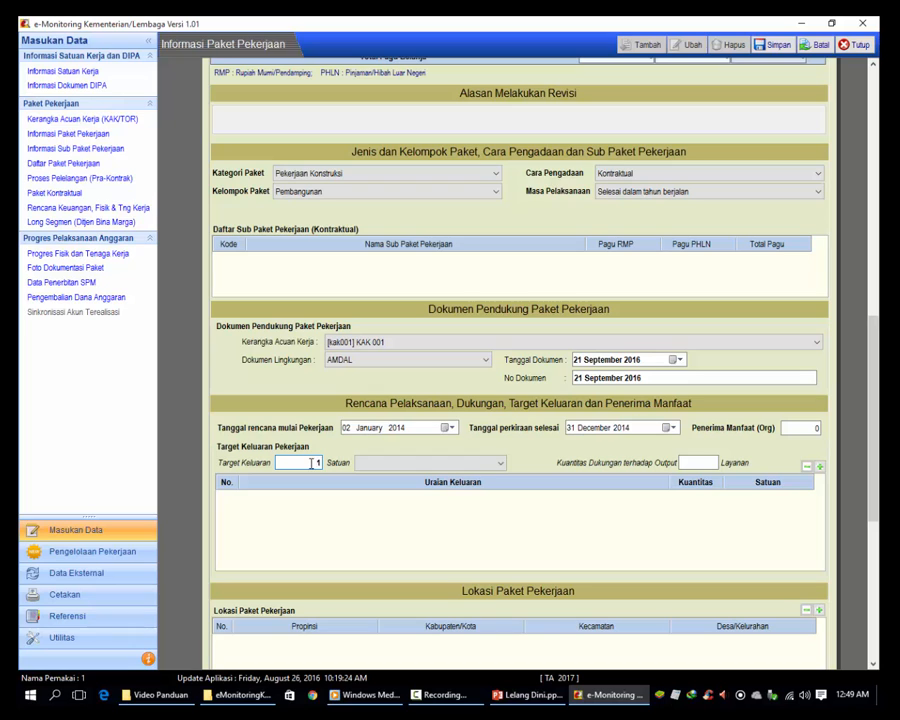
# - Set the Satuan of the Target Keluaran to Laborat
pyautogui.click(383, 463)
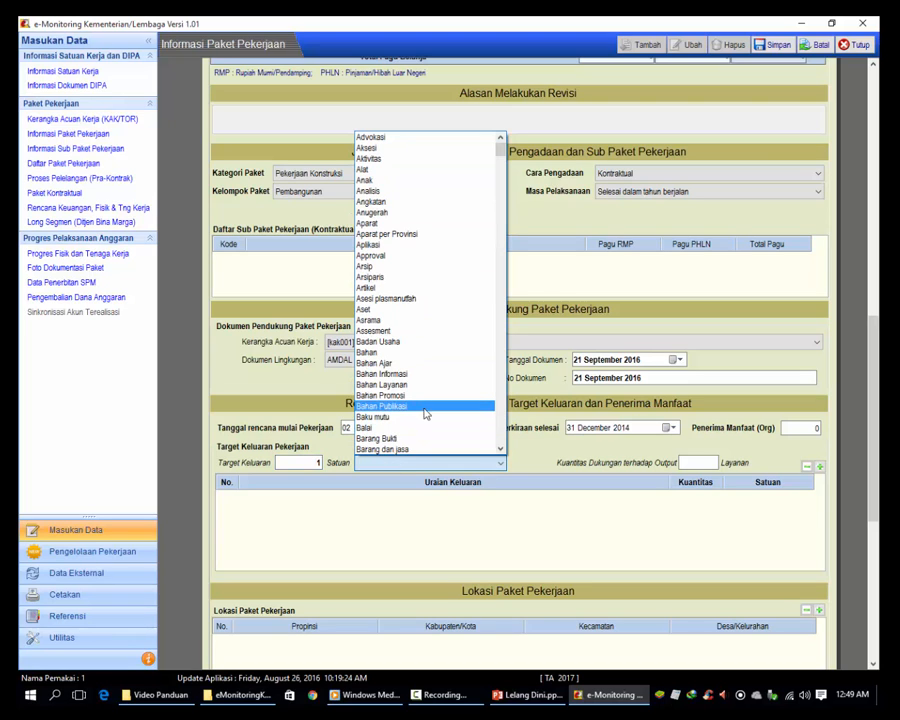
pyautogui.click(446, 465)
pyautogui.click(446, 466)
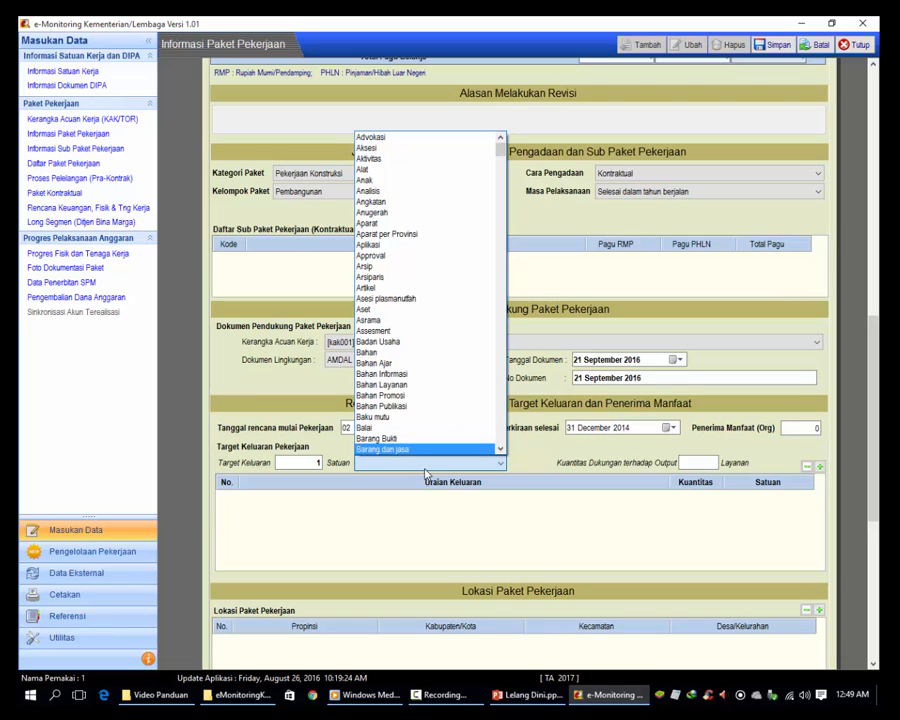
pyautogui.press('l')
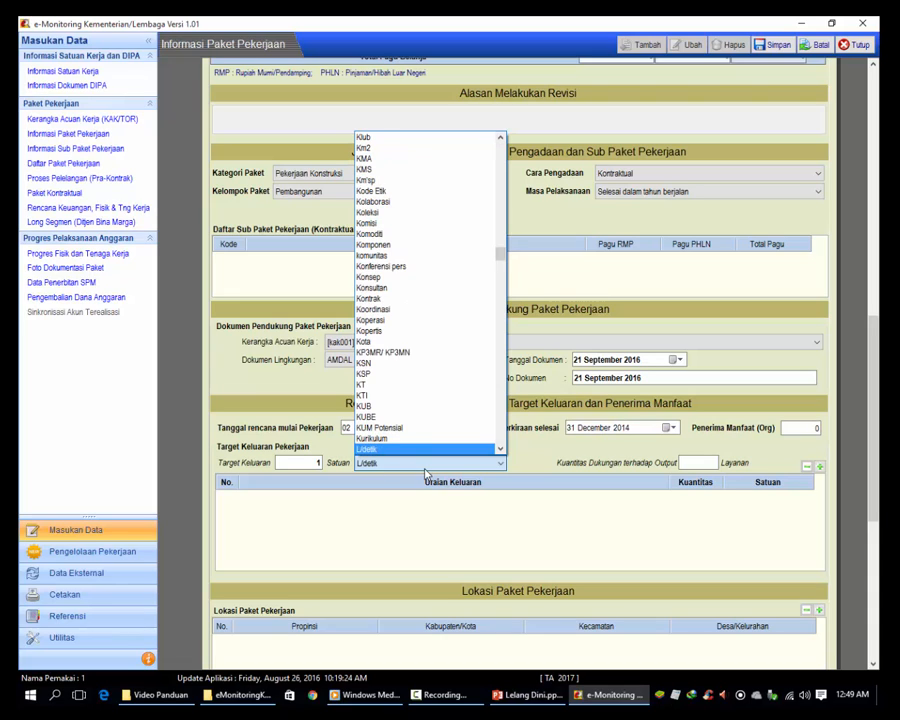
pyautogui.click(412, 455)
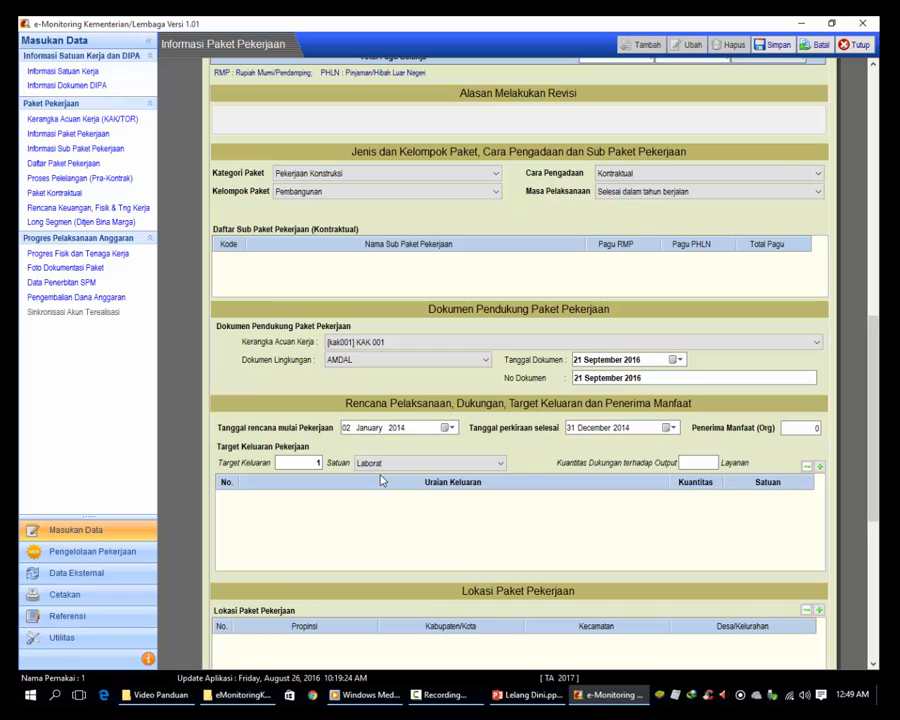
# - Set the Target Keluaran's Satuan to Liter Kubik /Detik and enter 0 as Kuantitas Dukungan terhadap Output
pyautogui.click(699, 462)
pyautogui.click(393, 465)
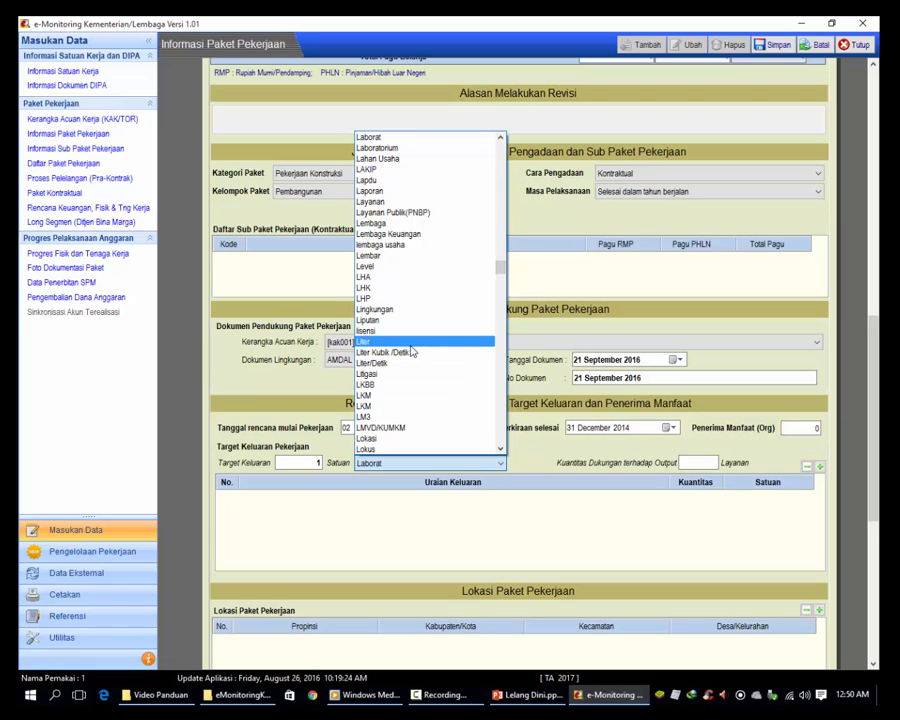
pyautogui.click(410, 352)
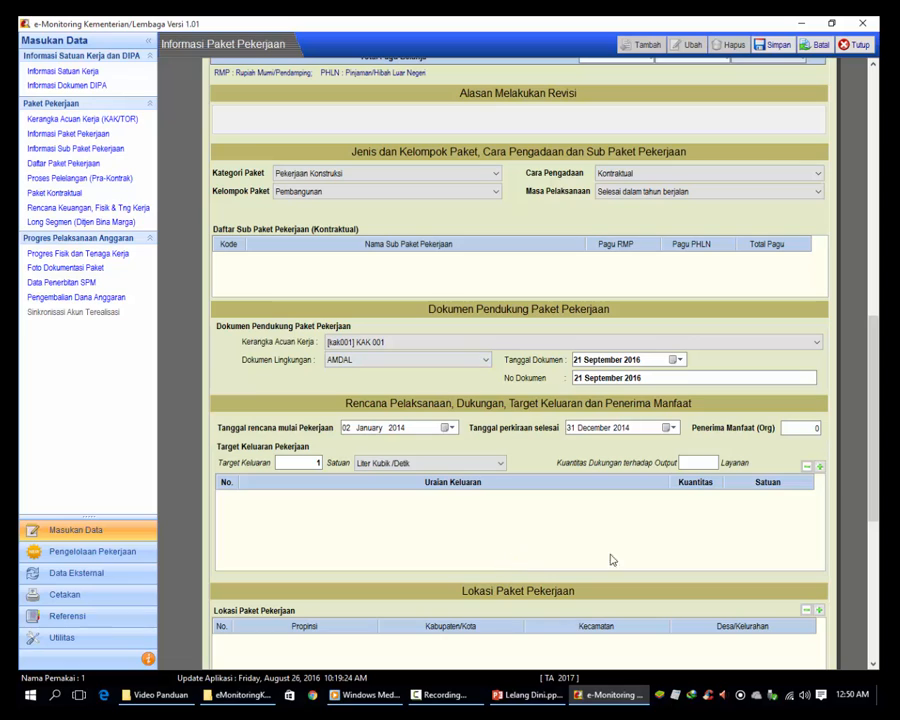
pyautogui.click(714, 462)
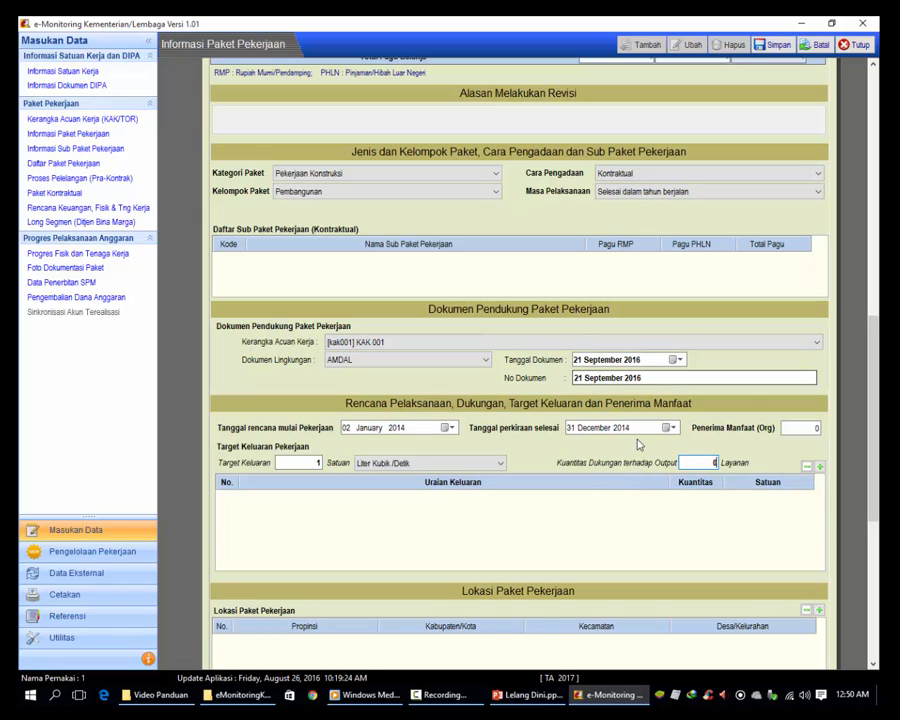
# - Add a row to the Target Keluaran table with the Uraian Keluaran "Paket Lelang Dini 1"
pyautogui.click(819, 468)
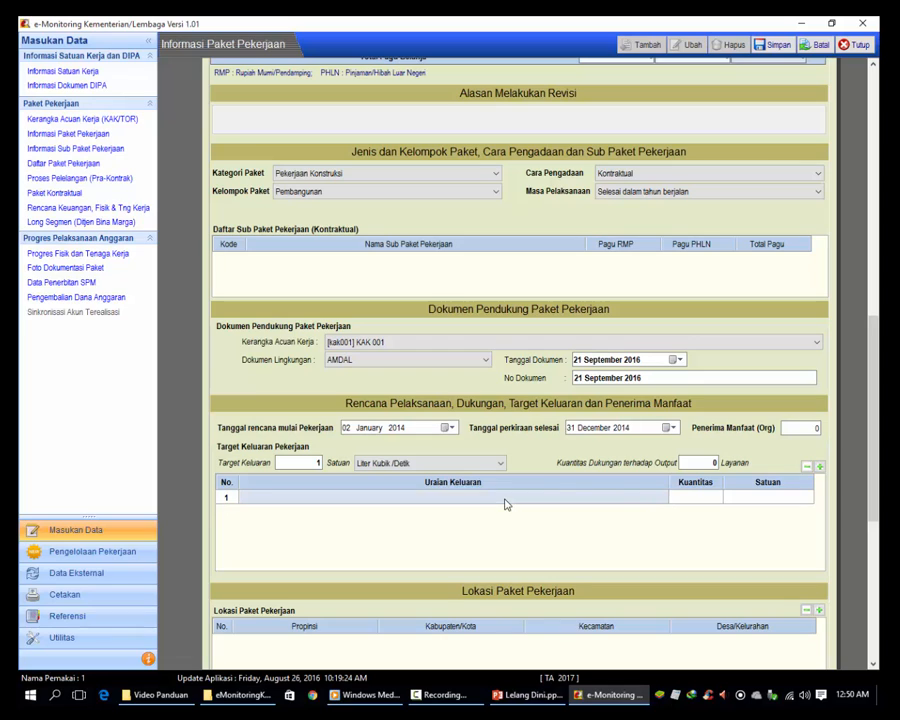
pyautogui.write('Paket')
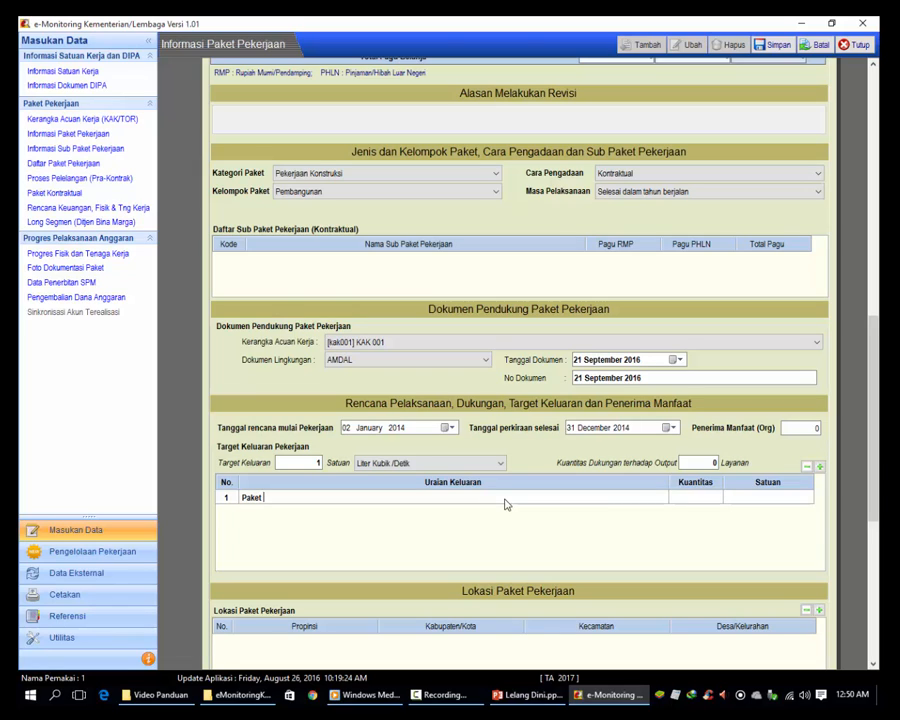
pyautogui.write('Lea')
pyautogui.press('BackSpace')
pyautogui.press('BackSpace')
pyautogui.press('BackSpace')
pyautogui.write('lang Dini 1')
# - Set the Kuantitas of the Paket Lelang Dini 1 row to 1.00 and its Satuan to L/detik
pyautogui.click(690, 500)
pyautogui.click(690, 500)
pyautogui.click(776, 499)
pyautogui.click(778, 500)
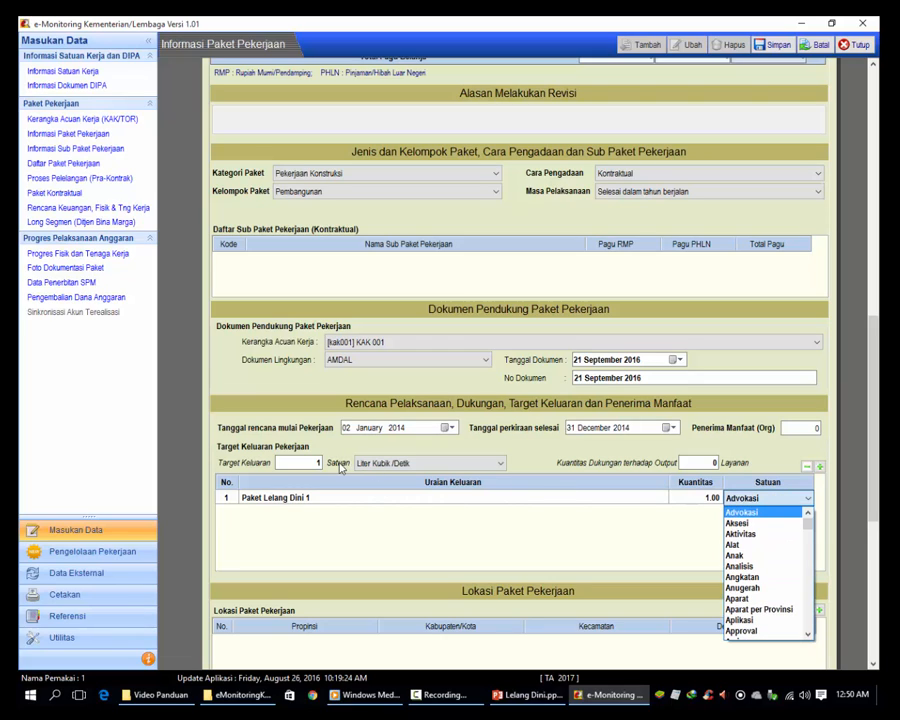
pyautogui.click(762, 568)
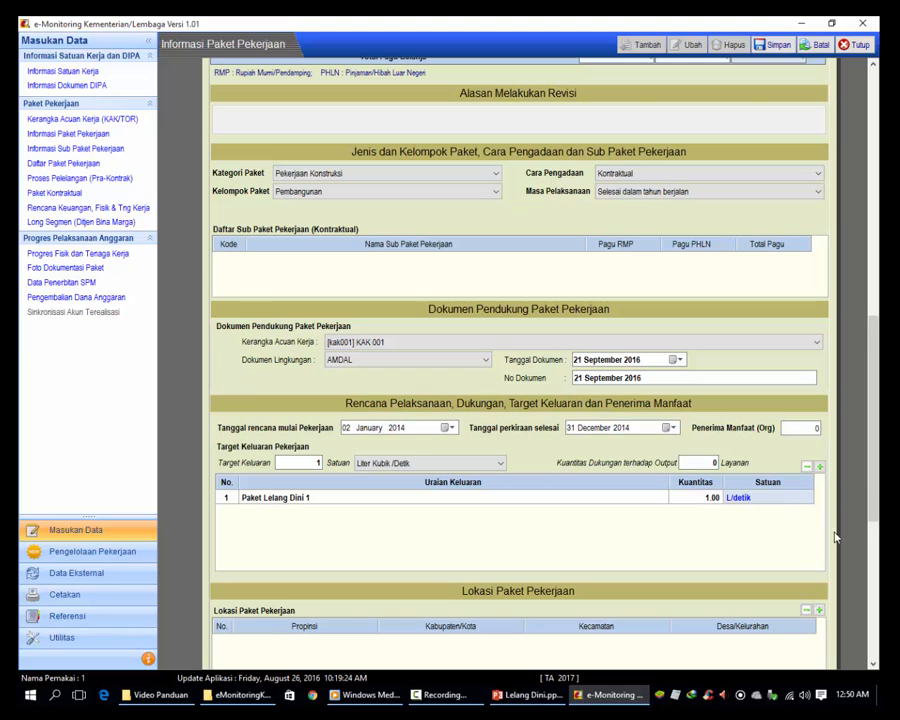
# - Add a row to Lokasi Paket Pekerjaan with DKI JAKARTA as the Propinsi
pyautogui.moveTo(873, 463); pyautogui.dragTo(875, 541)
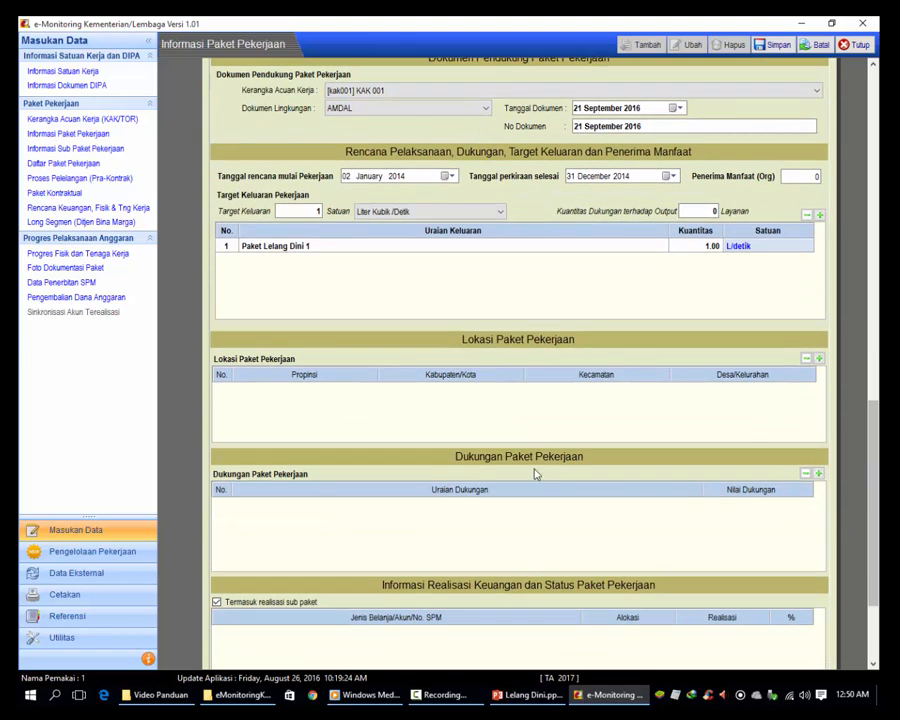
pyautogui.click(820, 360)
pyautogui.click(340, 390)
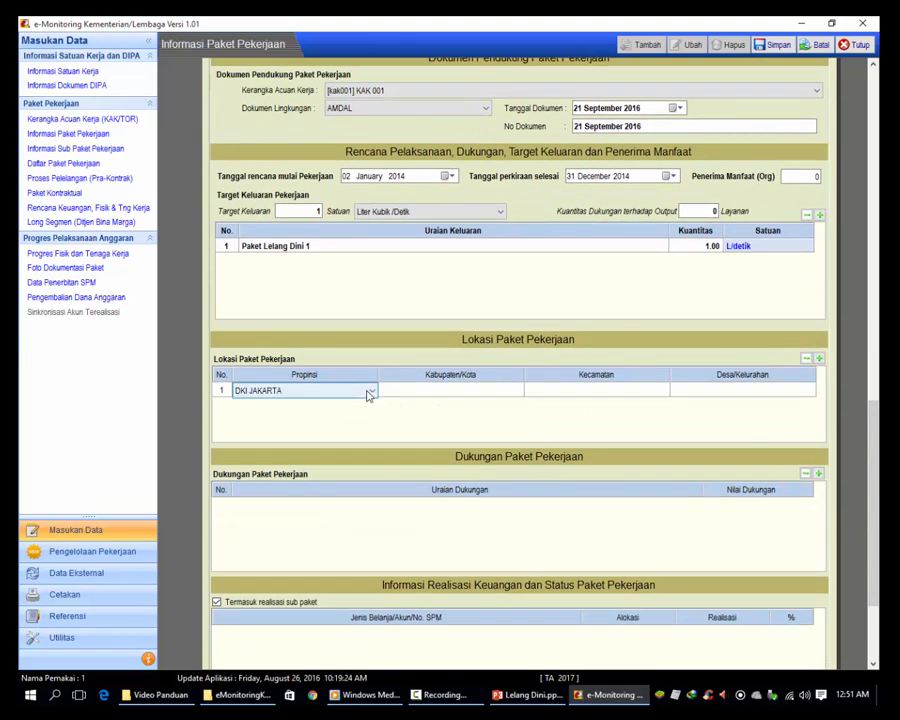
pyautogui.click(368, 392)
pyautogui.click(362, 404)
# - Complete the DKI JAKARTA location row with Kota Jakarta Selatan as Kabupaten/Kota, Kebayoran Baru as Kecamatan and Selong as Desa/Kelurahan
pyautogui.click(446, 392)
pyautogui.click(518, 390)
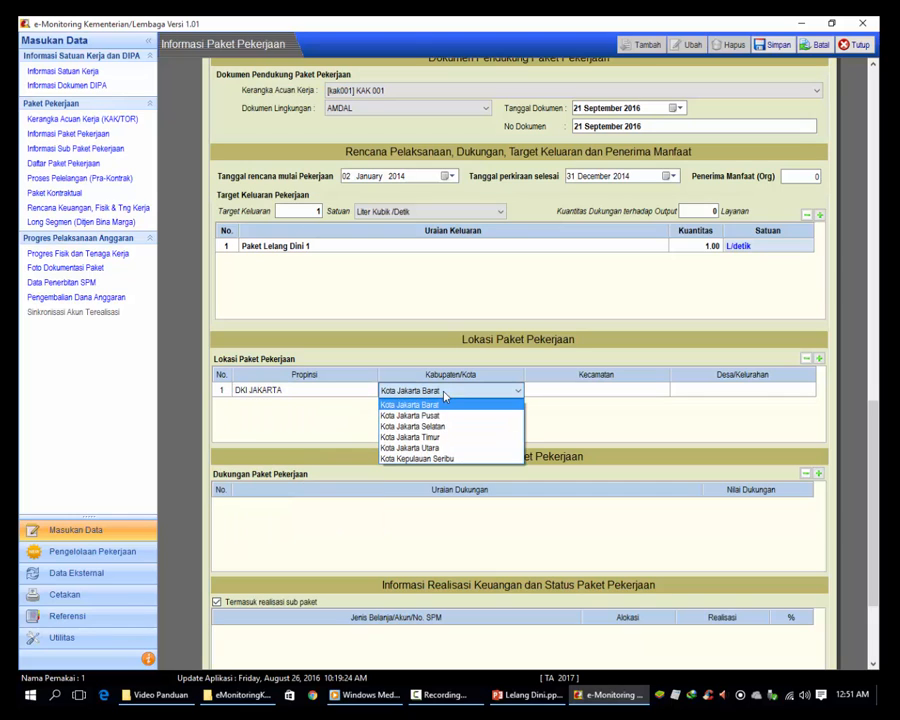
pyautogui.click(456, 424)
pyautogui.click(583, 393)
pyautogui.click(583, 395)
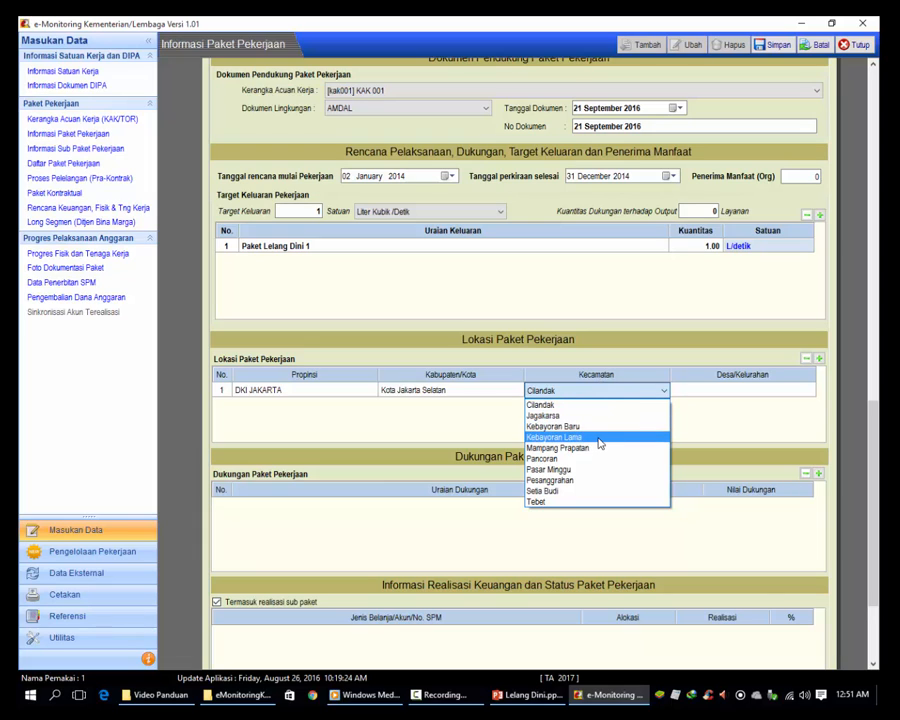
pyautogui.click(600, 427)
pyautogui.click(733, 393)
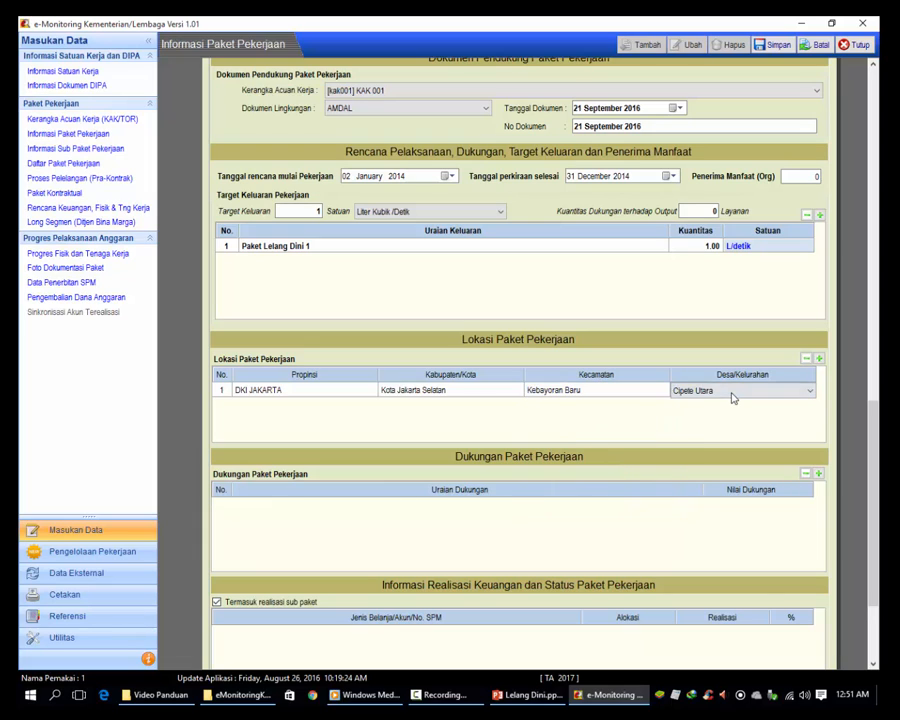
pyautogui.click(733, 394)
pyautogui.click(720, 491)
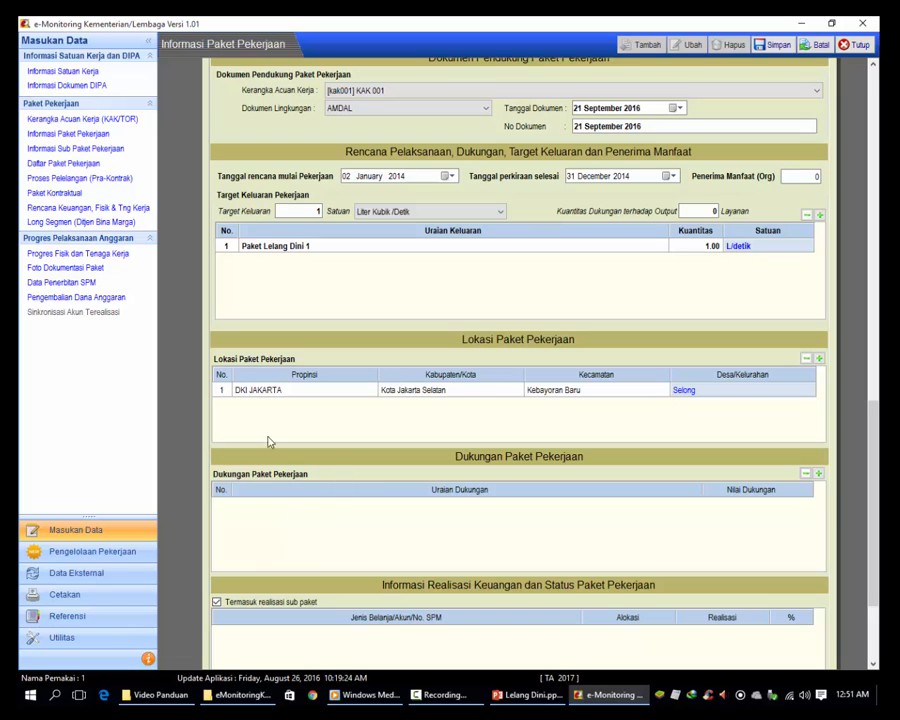
# - Add a row to Dukungan Paket Pekerjaan with APBN Reguler/Awal as Uraian Dukungan and 0 as Nilai Dukungan
pyautogui.click(820, 477)
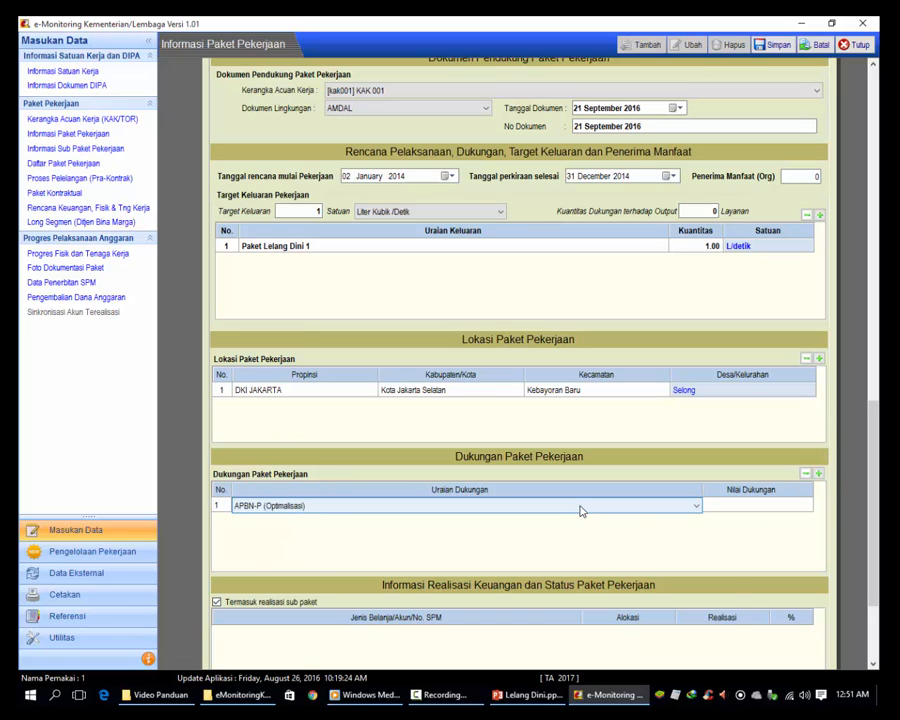
pyautogui.click(583, 507)
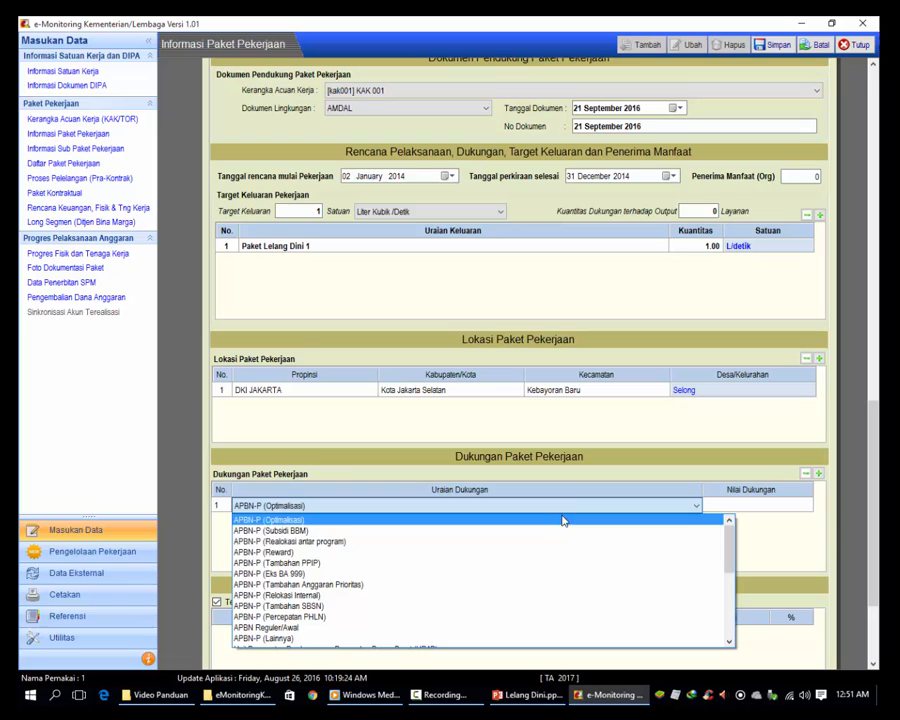
pyautogui.click(494, 632)
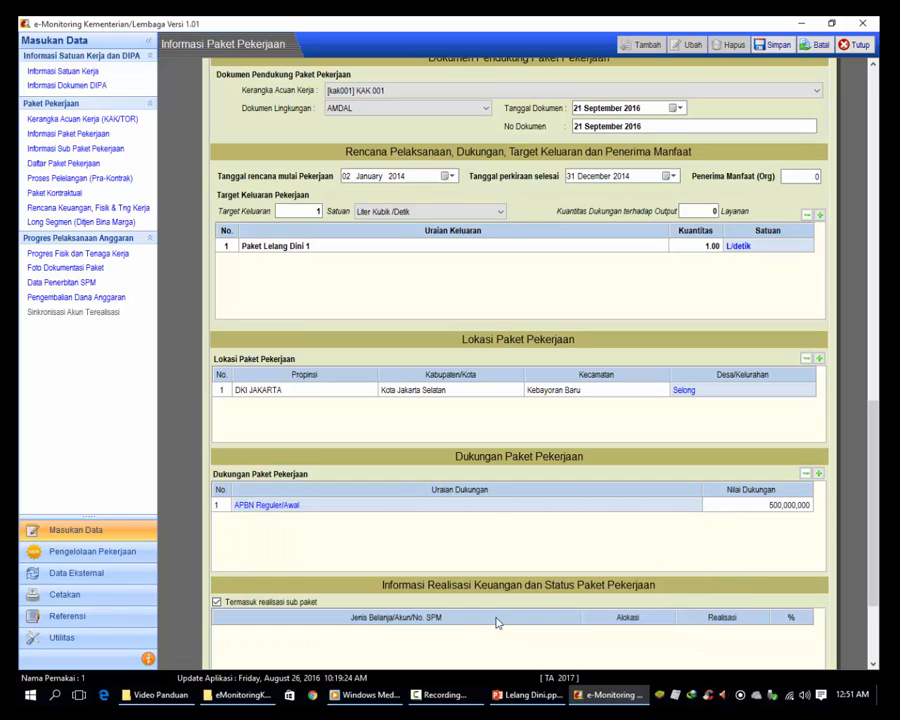
pyautogui.click(749, 505)
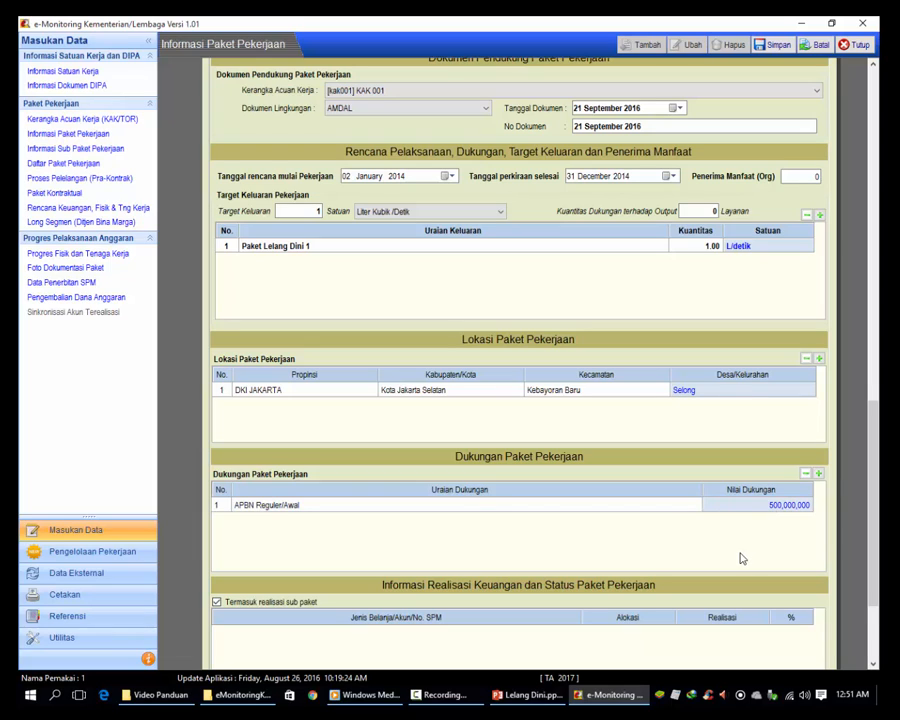
pyautogui.write('0')
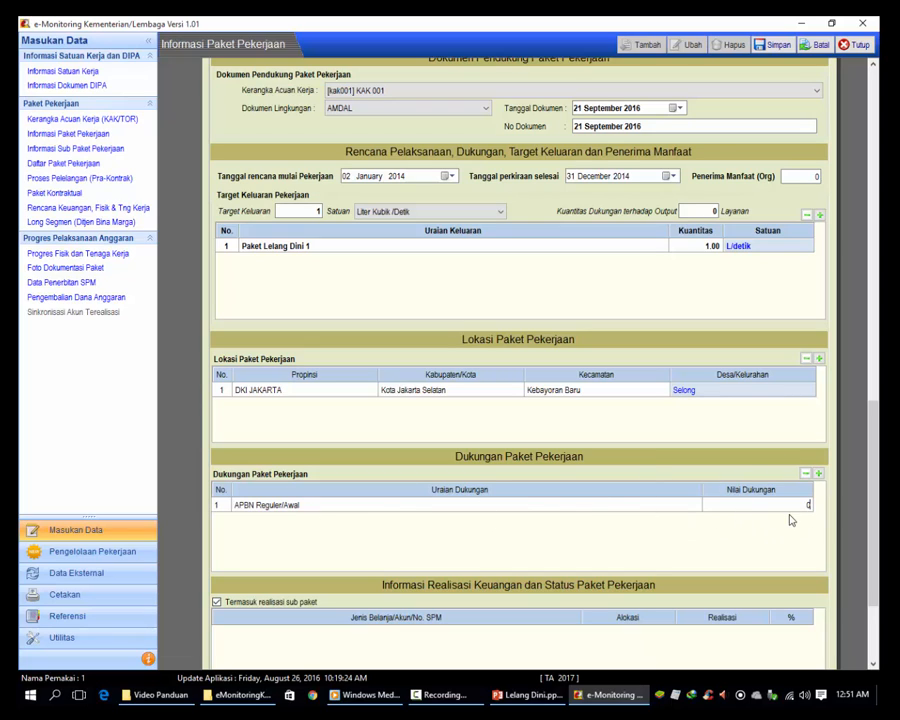
# - Review the package form, checking the Nama Paket Pekerjaan, the Pagu Awal figures and the completed category, document, target and location sections
pyautogui.scroll(-3, 858, 458)
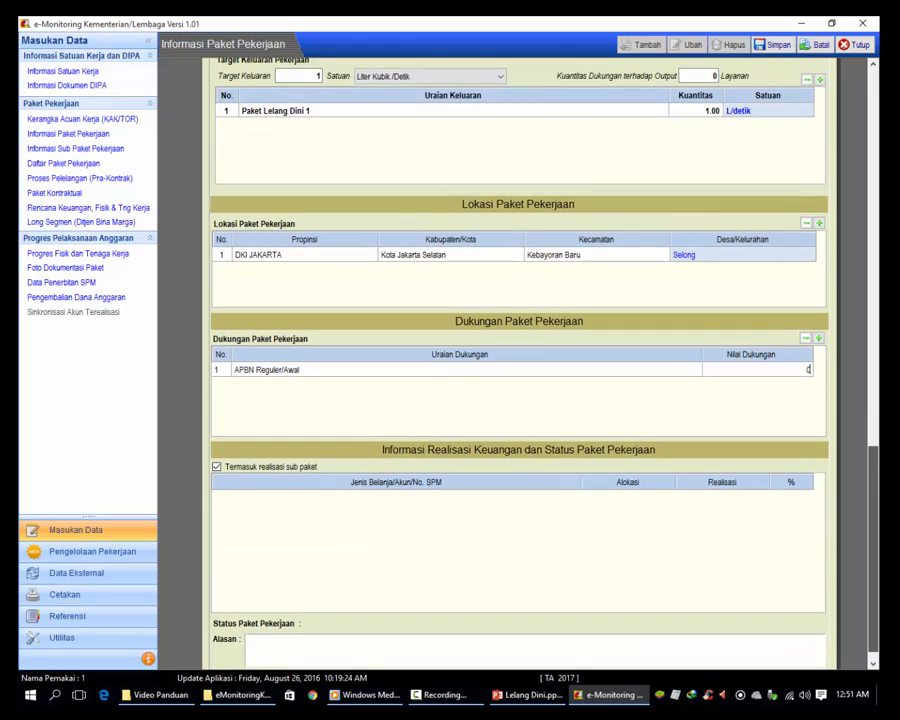
pyautogui.scroll(15, 518, 360)
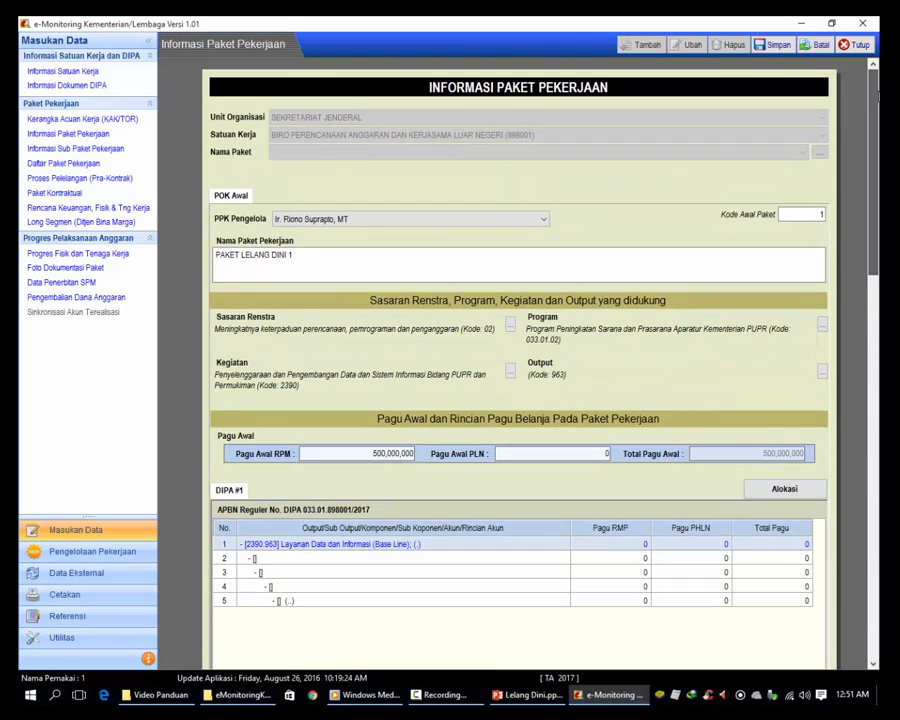
pyautogui.moveTo(311, 262); pyautogui.dragTo(215, 255)
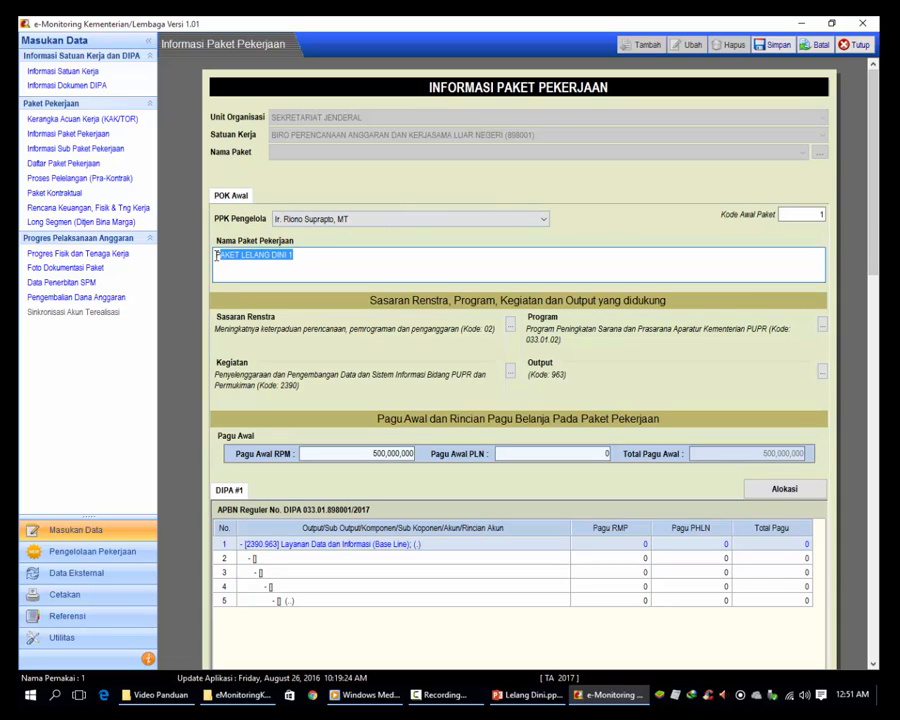
pyautogui.click(388, 270)
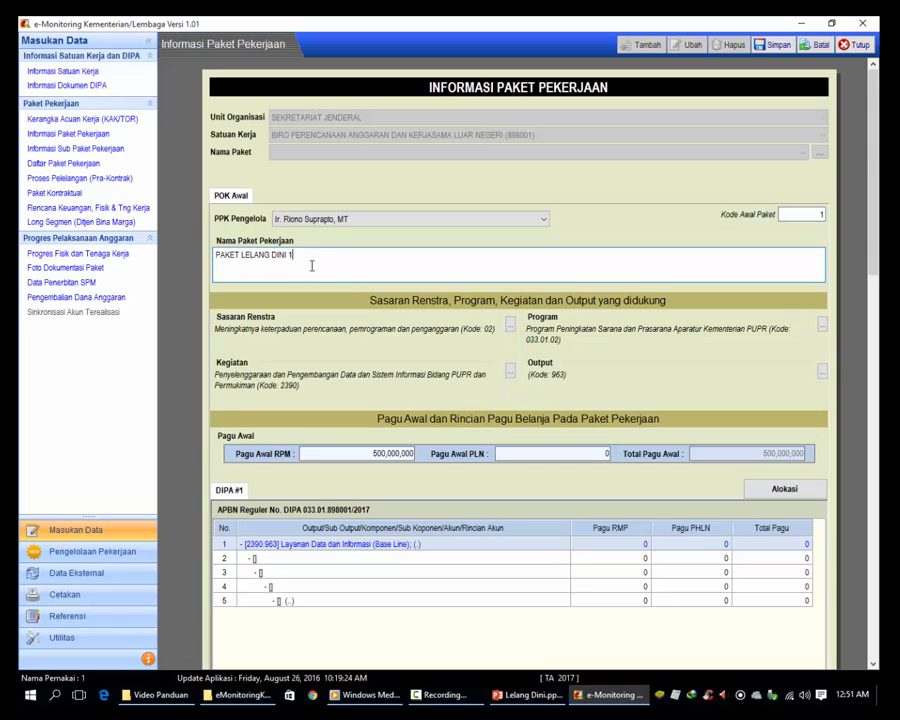
pyautogui.hotkey('ctrl', 'a')
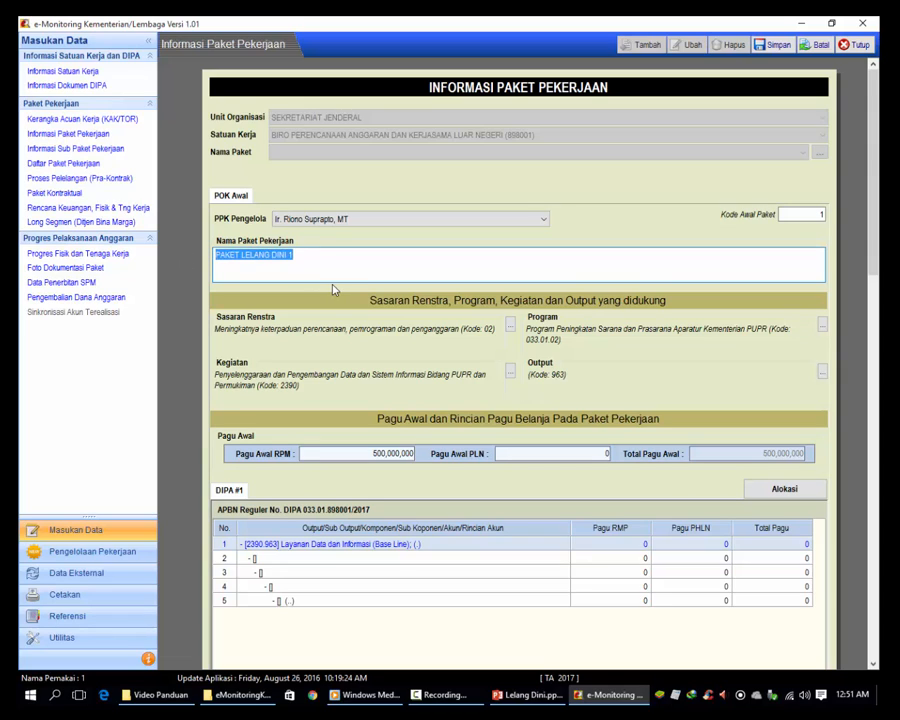
pyautogui.click(405, 454)
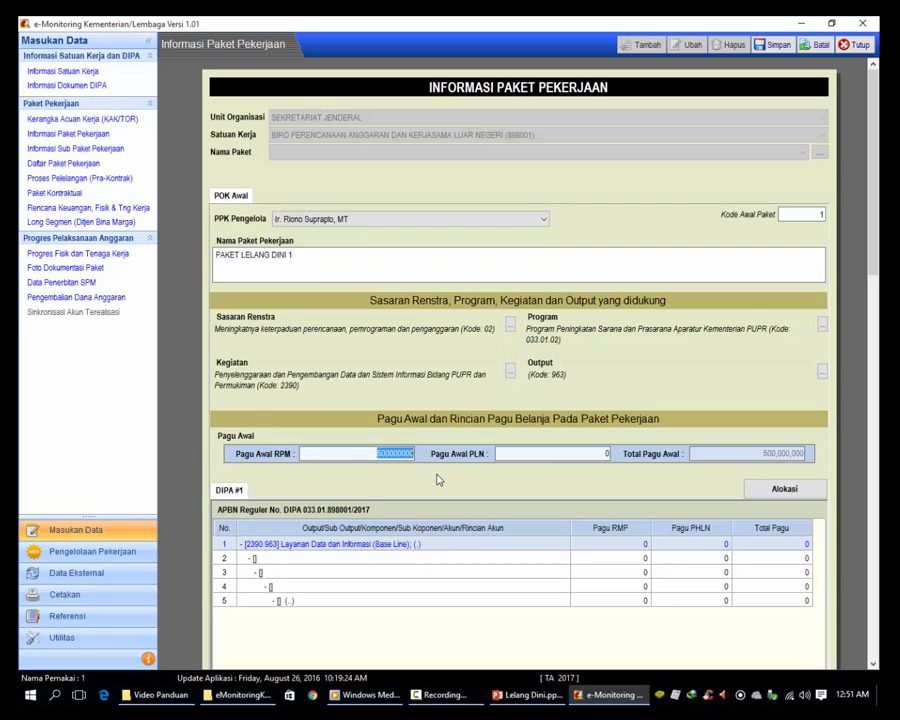
pyautogui.click(523, 456)
pyautogui.click(715, 261)
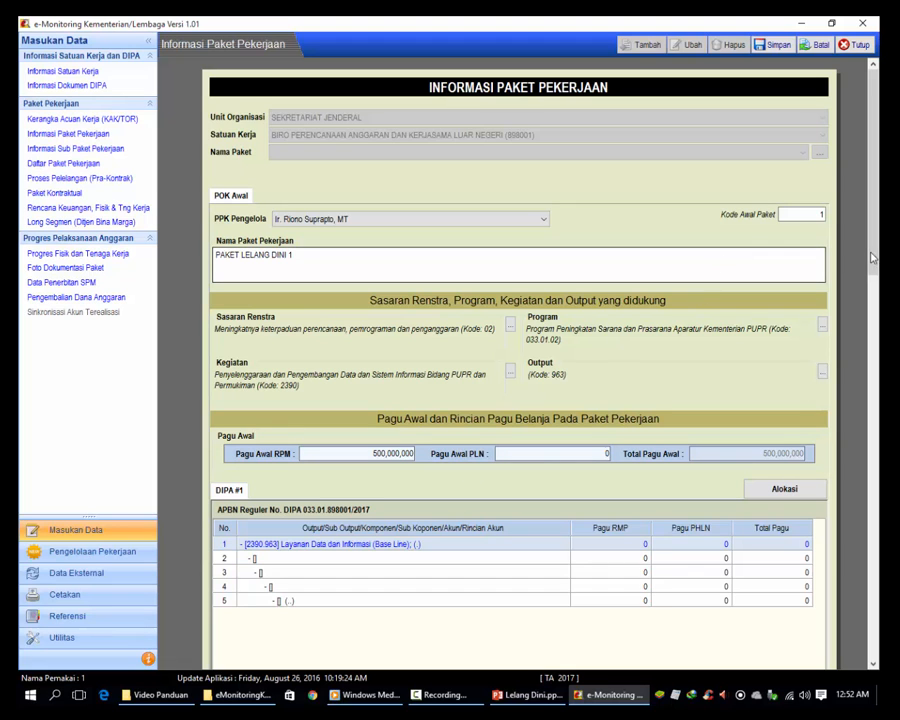
pyautogui.scroll(-10, 871, 258)
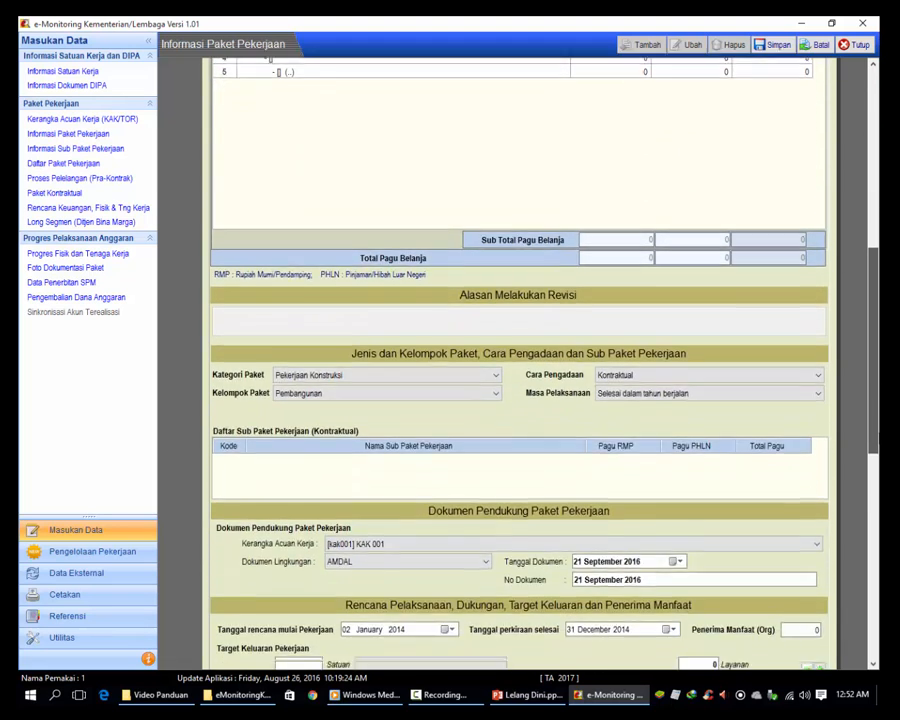
pyautogui.scroll(-5, 518, 360)
pyautogui.scroll(3, 518, 360)
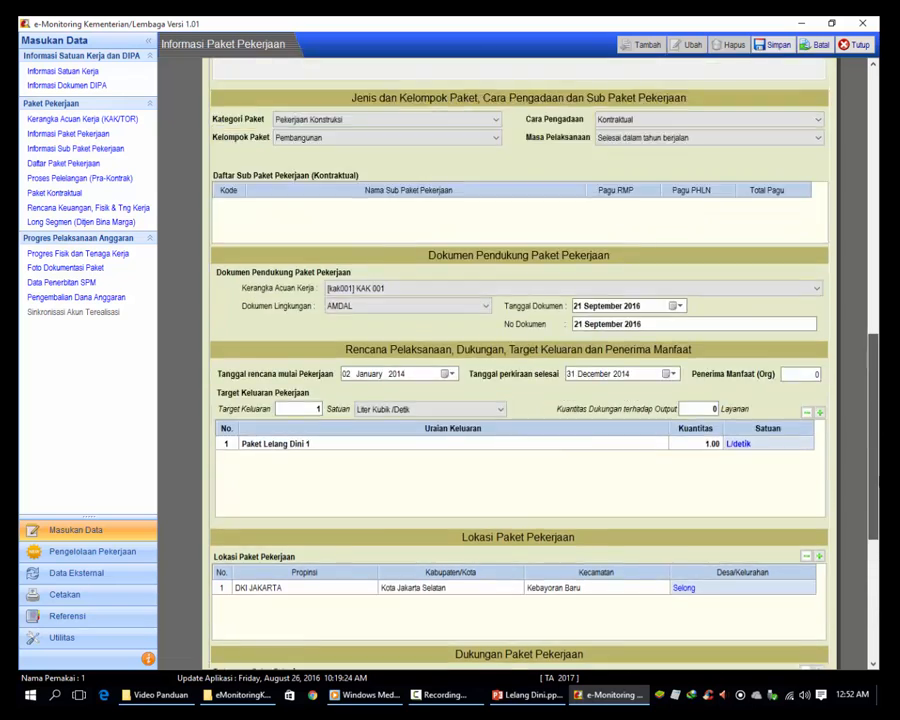
# - Save the PAKET LELANG DINI 1 work package
pyautogui.scroll(6, 518, 360)
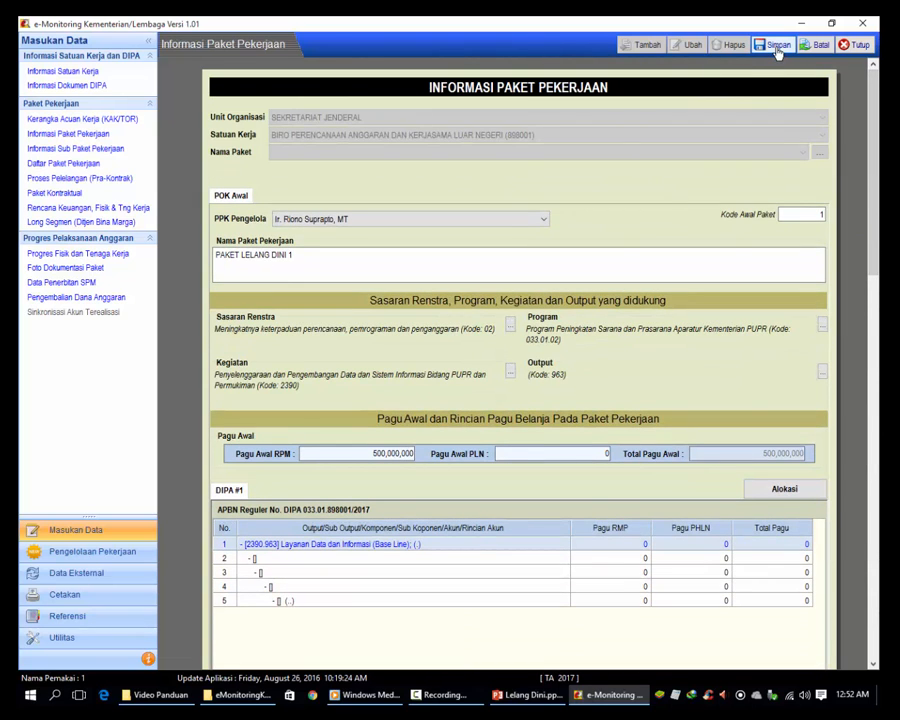
pyautogui.click(777, 46)
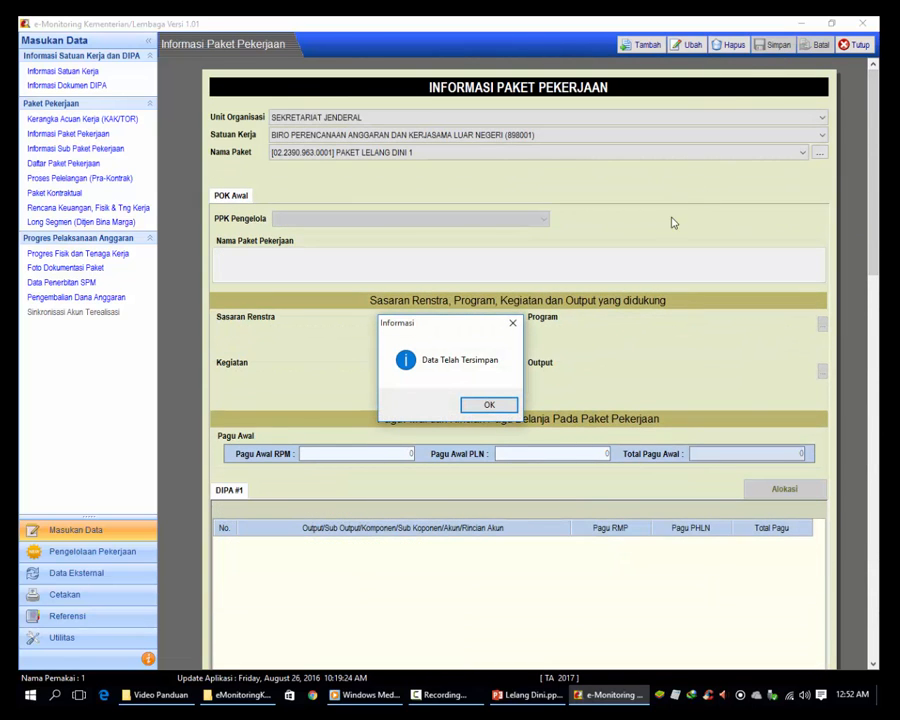
pyautogui.click(504, 404)
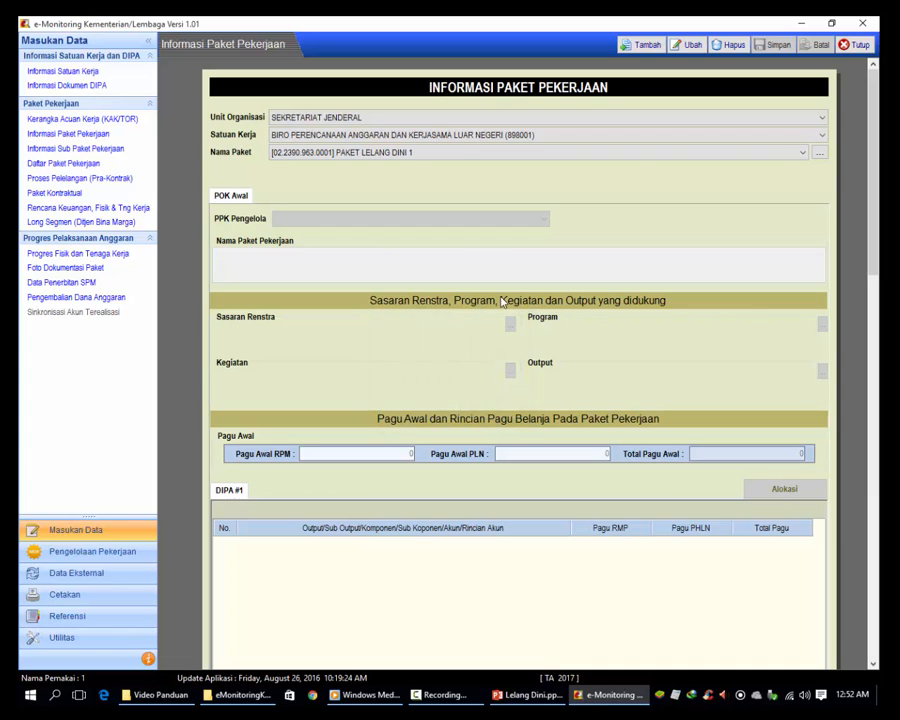
# - Switch to the Lelang Dini.pptx presentation in PowerPoint and read guide step 10 on slide 11
pyautogui.click(527, 695)
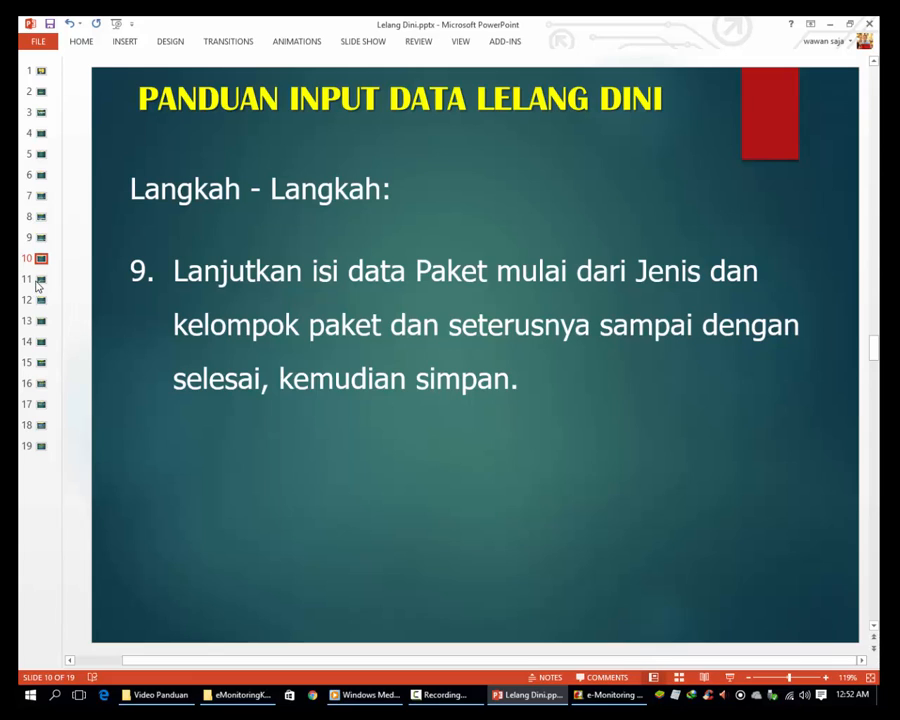
pyautogui.click(39, 281)
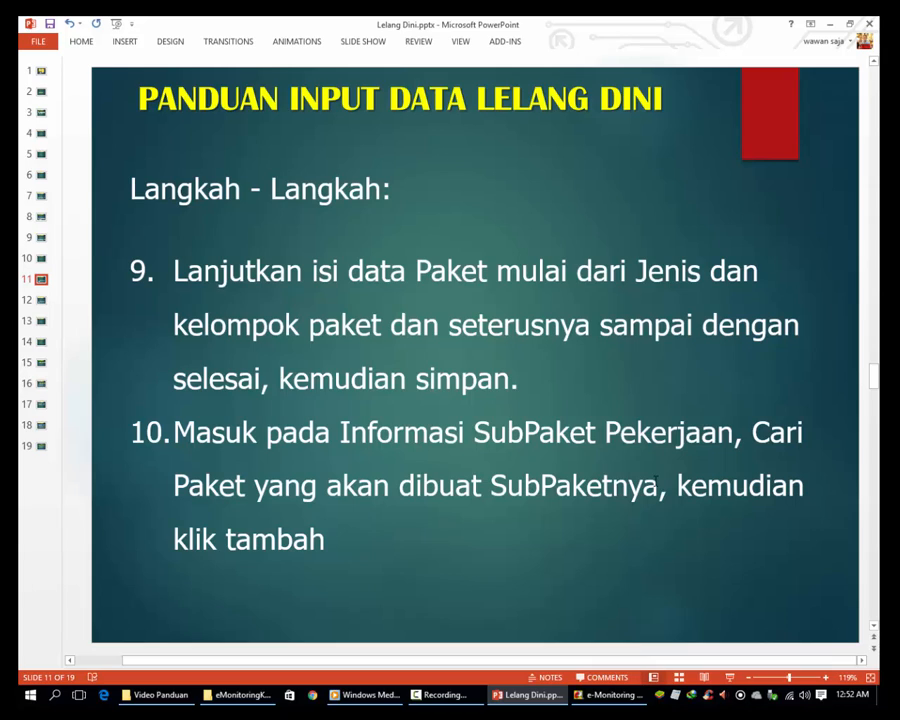
pyautogui.click(338, 545)
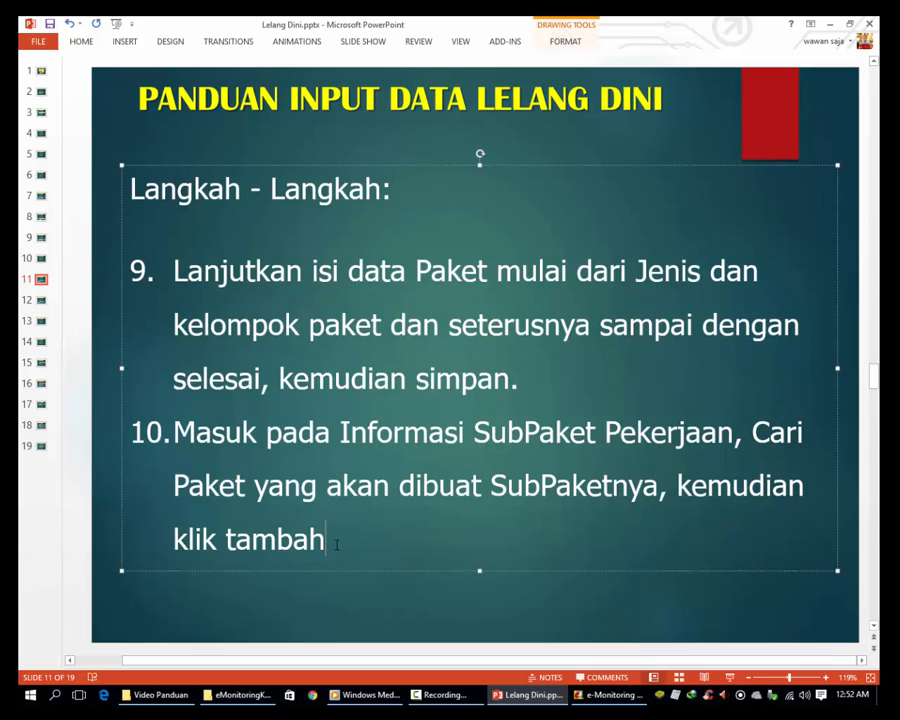
pyautogui.write(',')
pyautogui.press('BackSpace')
pyautogui.click(349, 613)
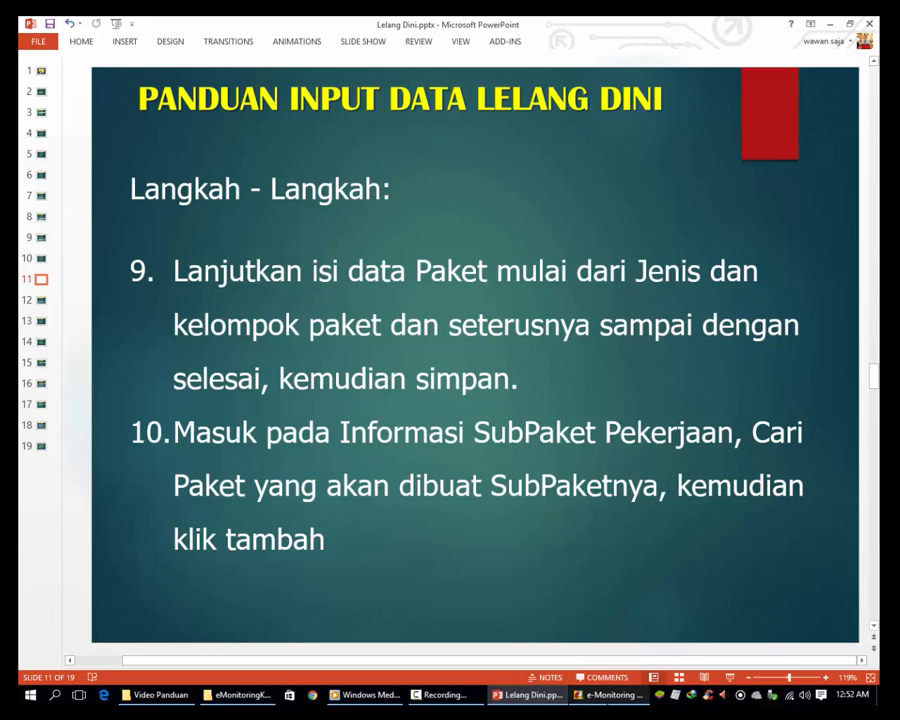
# - Switch to e-Monitoring and start a new entry in Informasi Sub Paket Pekerjaan for the package PAKET LELANG DINI 1
pyautogui.click(588, 694)
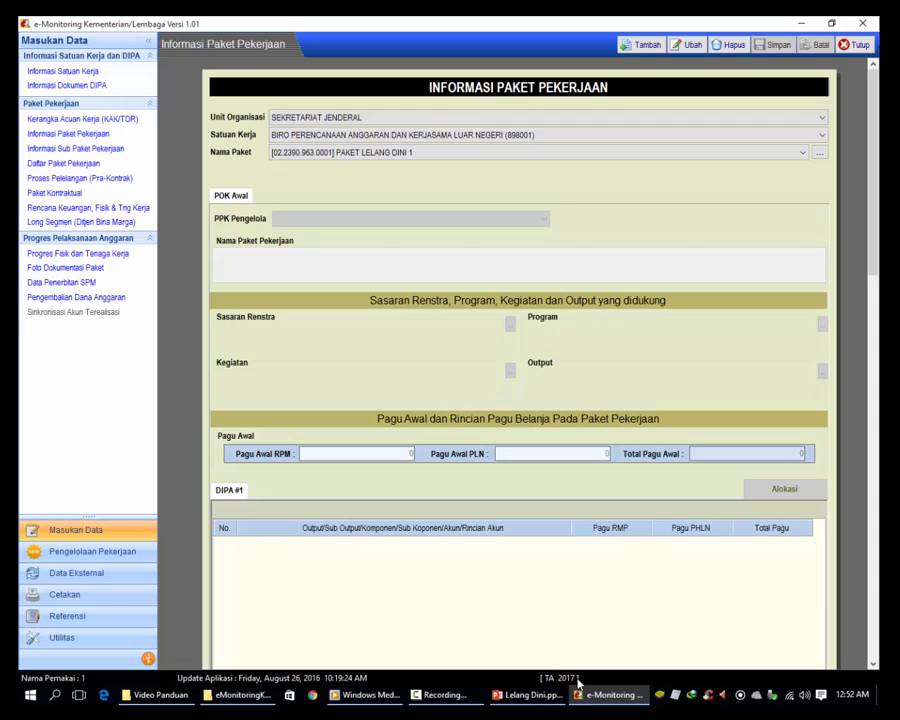
pyautogui.click(112, 150)
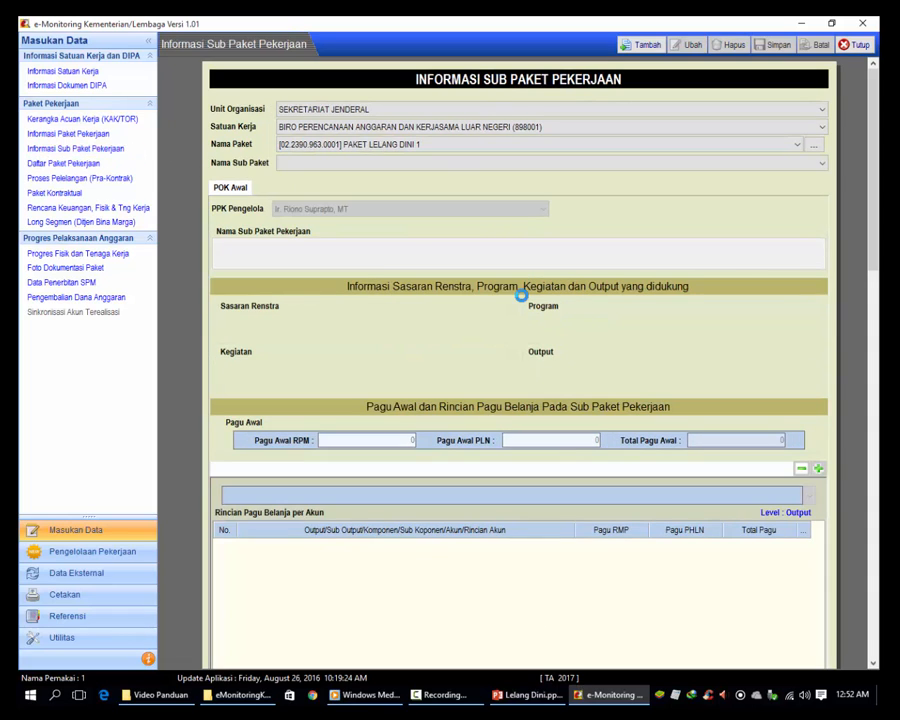
pyautogui.click(393, 146)
pyautogui.click(393, 146)
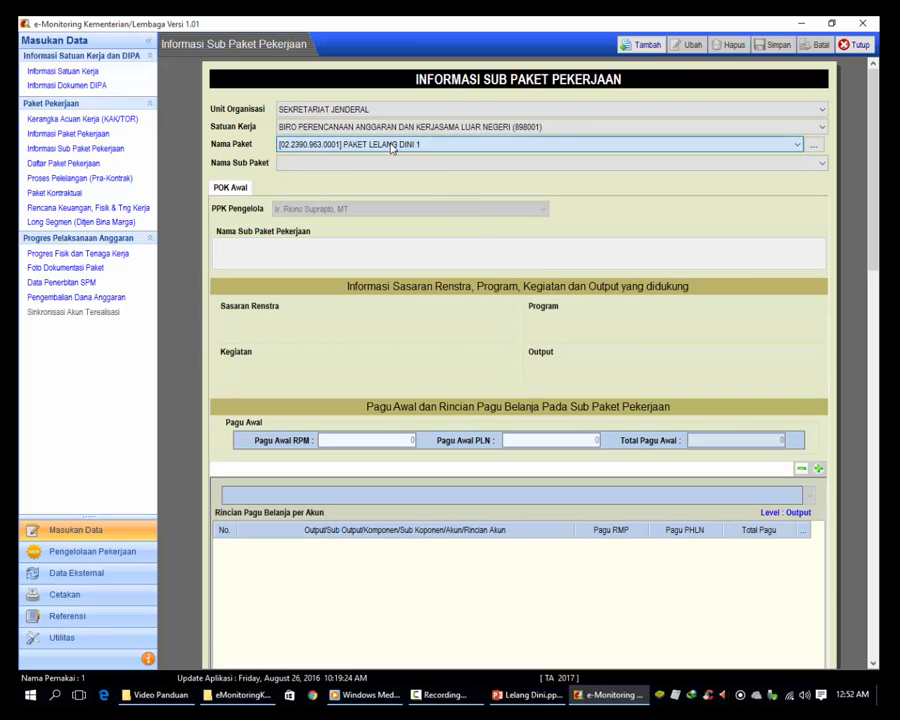
pyautogui.click(393, 146)
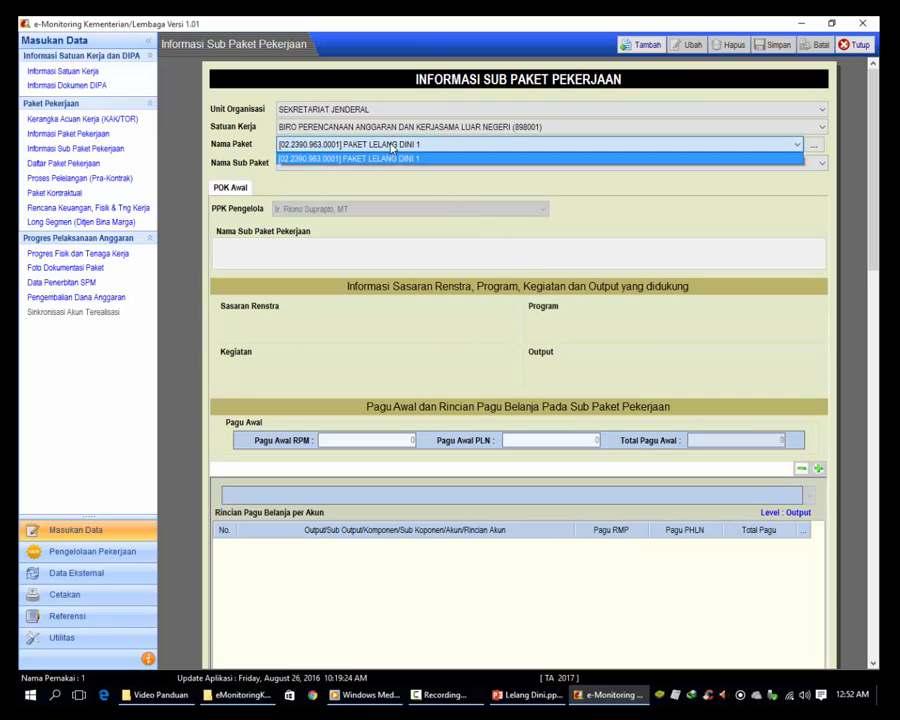
pyautogui.click(393, 146)
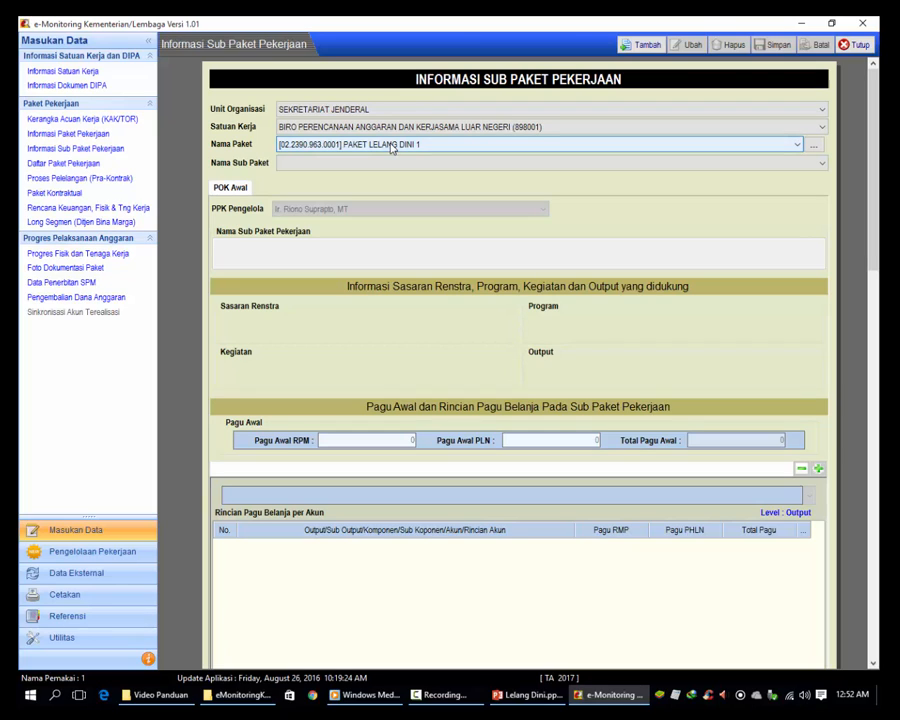
pyautogui.click(393, 146)
pyautogui.click(393, 146)
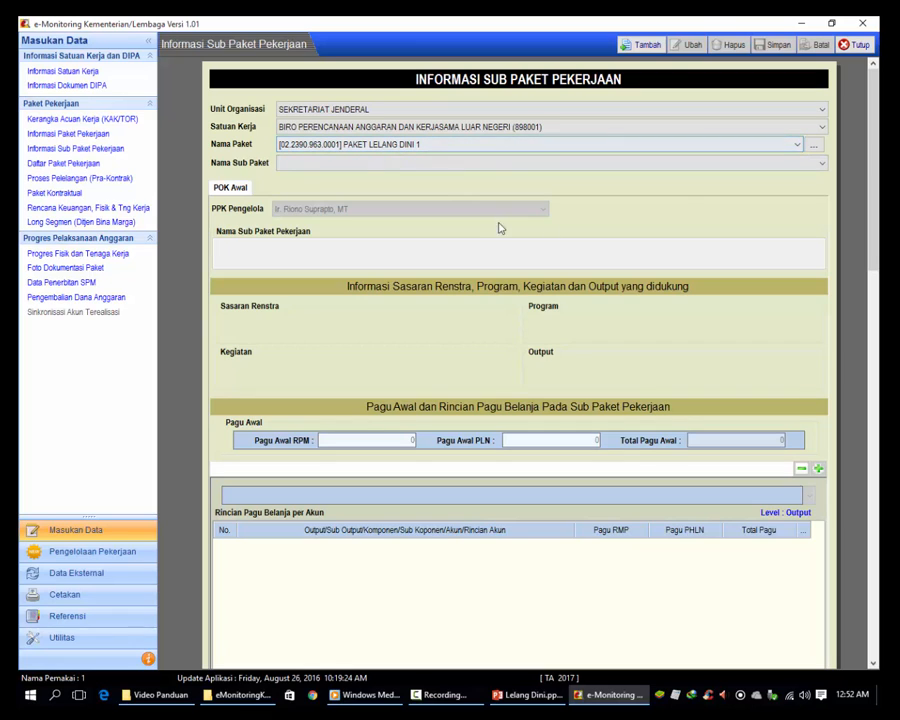
pyautogui.click(648, 46)
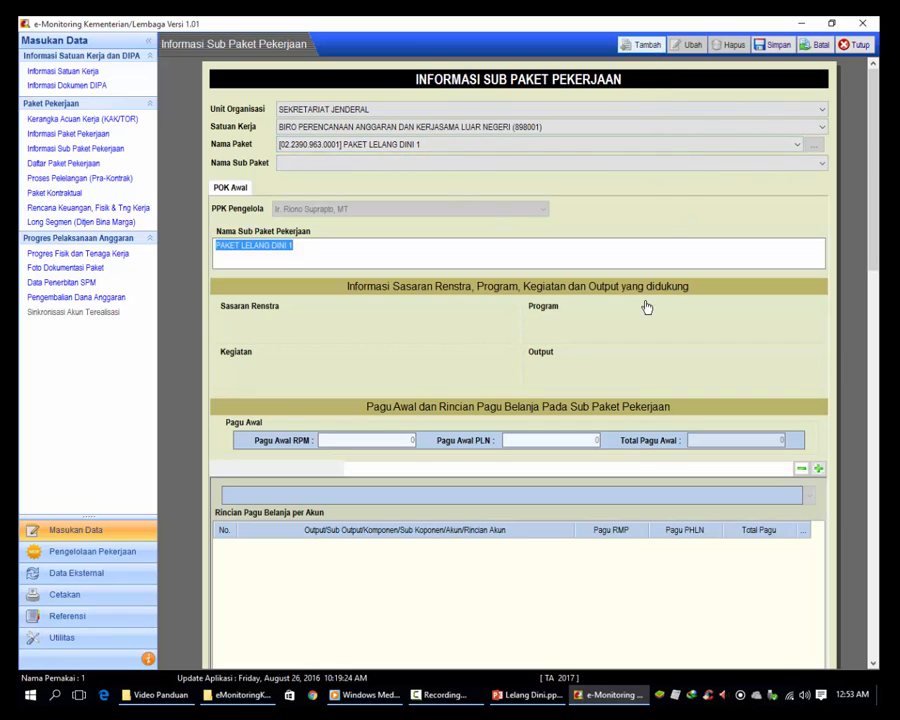
# - Read guide step 11 on slide 12 of the Lelang Dini.pptx presentation in PowerPoint and return to e-Monitoring
pyautogui.click(528, 694)
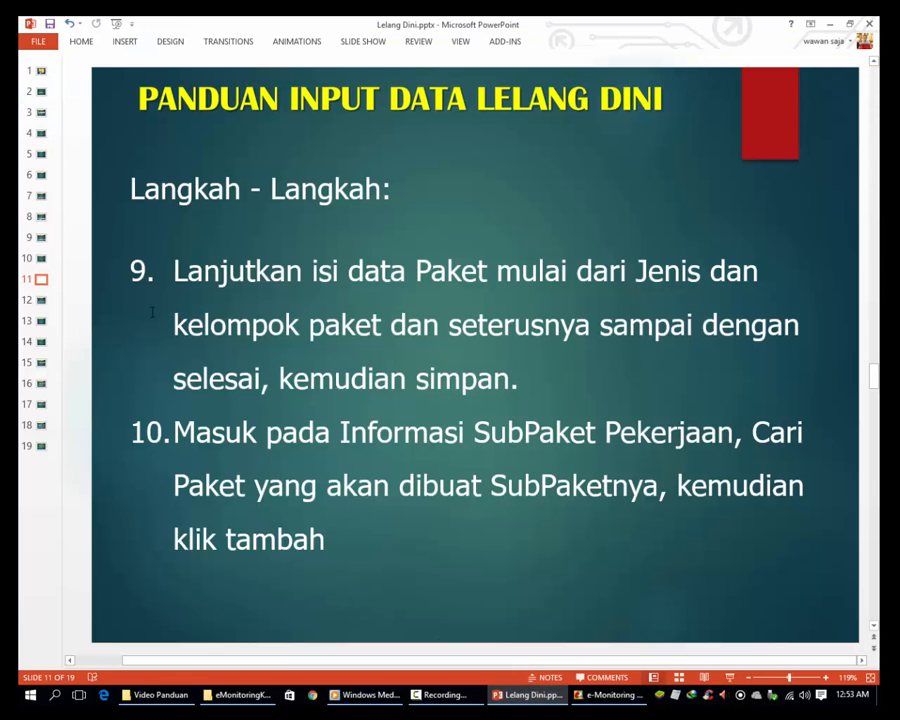
pyautogui.click(44, 300)
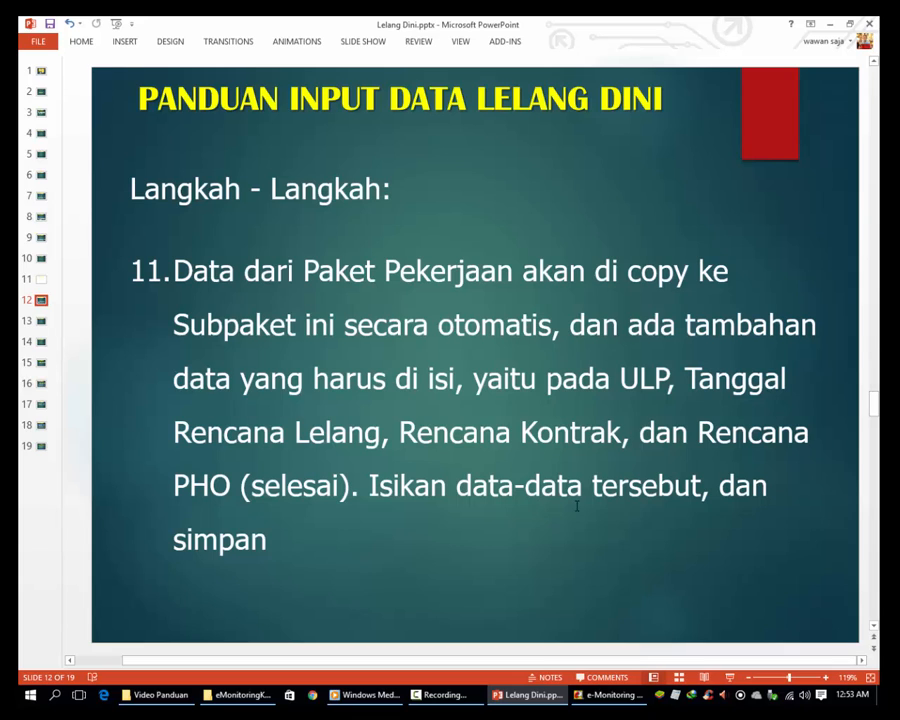
pyautogui.click(605, 694)
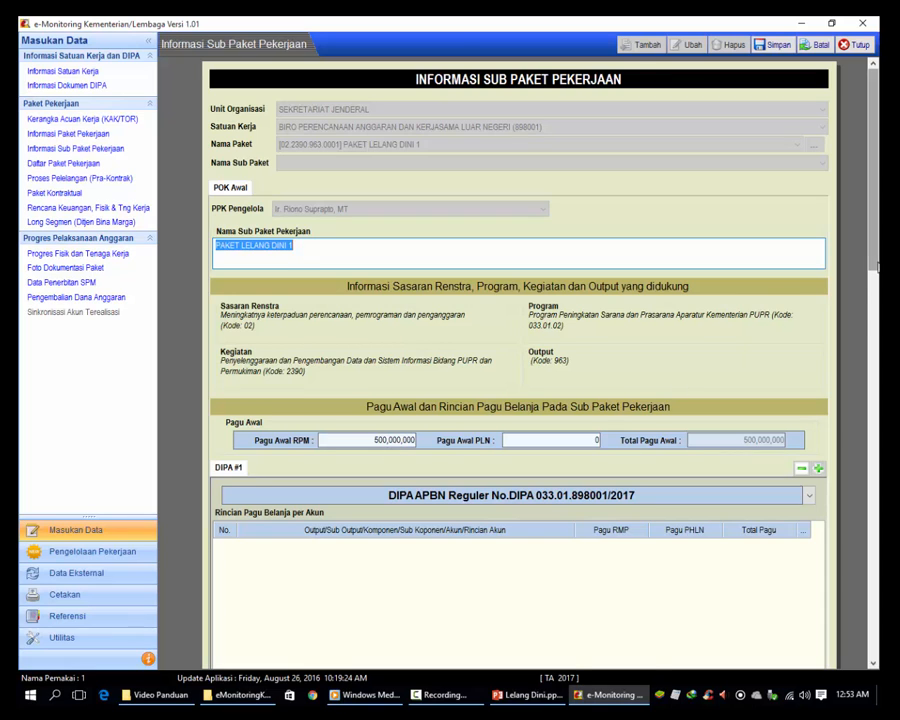
# - Set the sub-package's Metode Lelang to Pelelangan Umum and its ULP to ULP Pusat 1
pyautogui.scroll(-3, 768, 308)
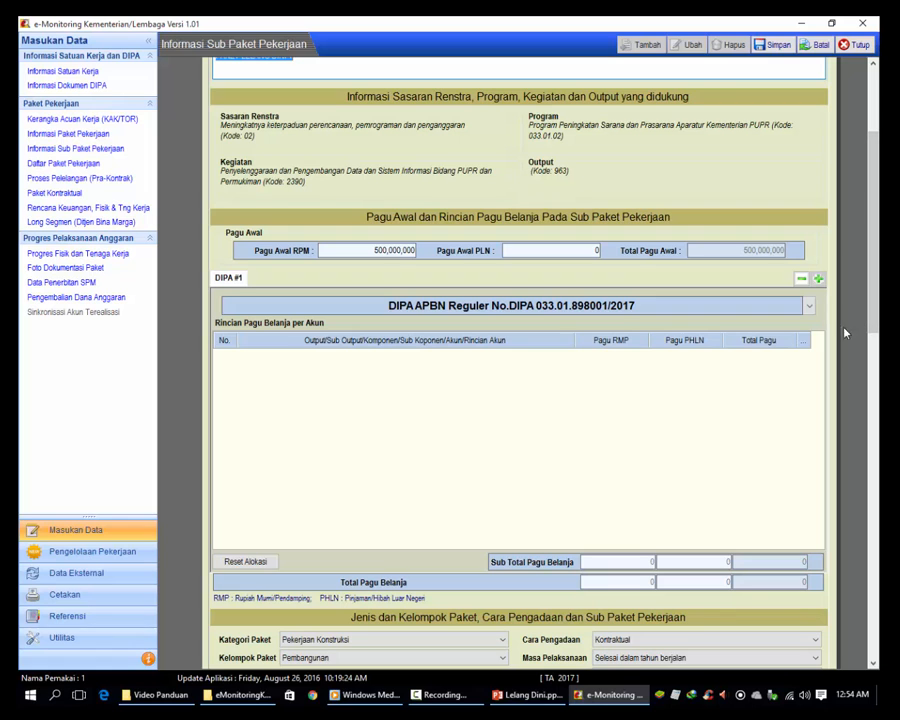
pyautogui.scroll(-4, 865, 318)
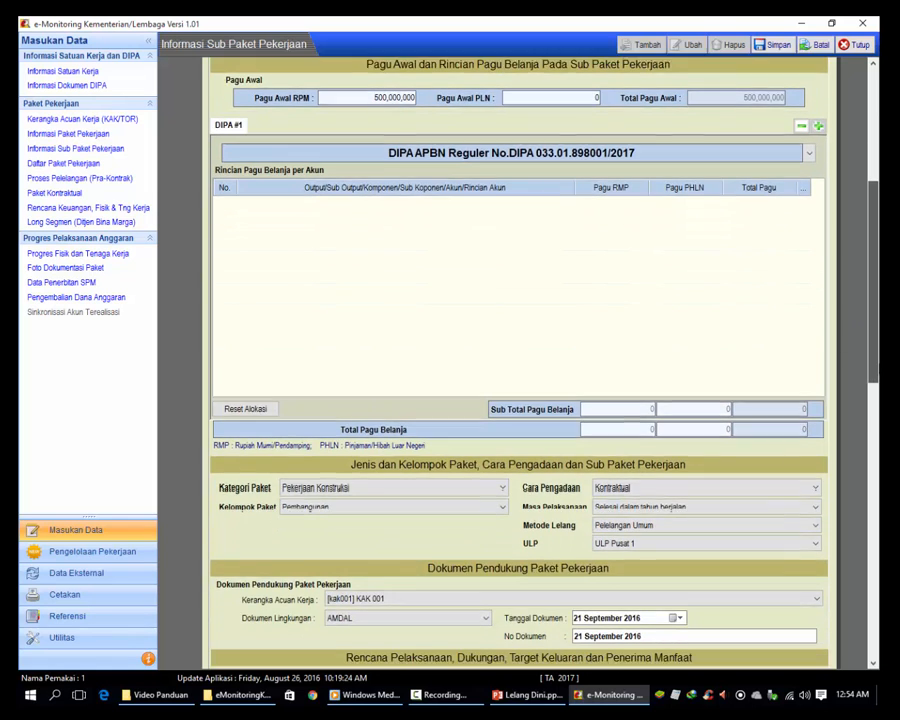
pyautogui.scroll(-5, 600, 305)
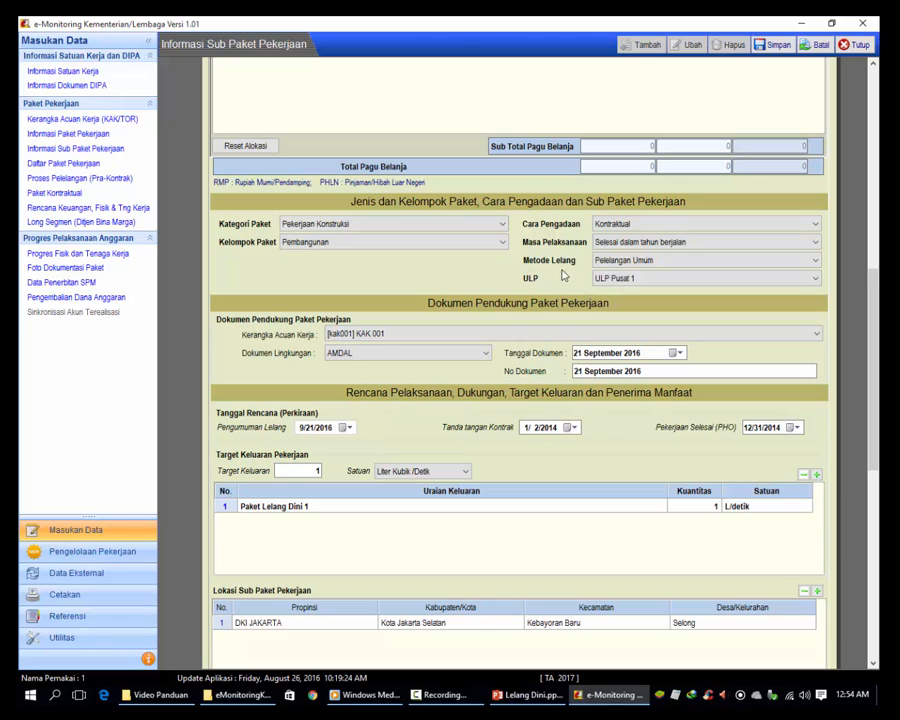
pyautogui.click(661, 262)
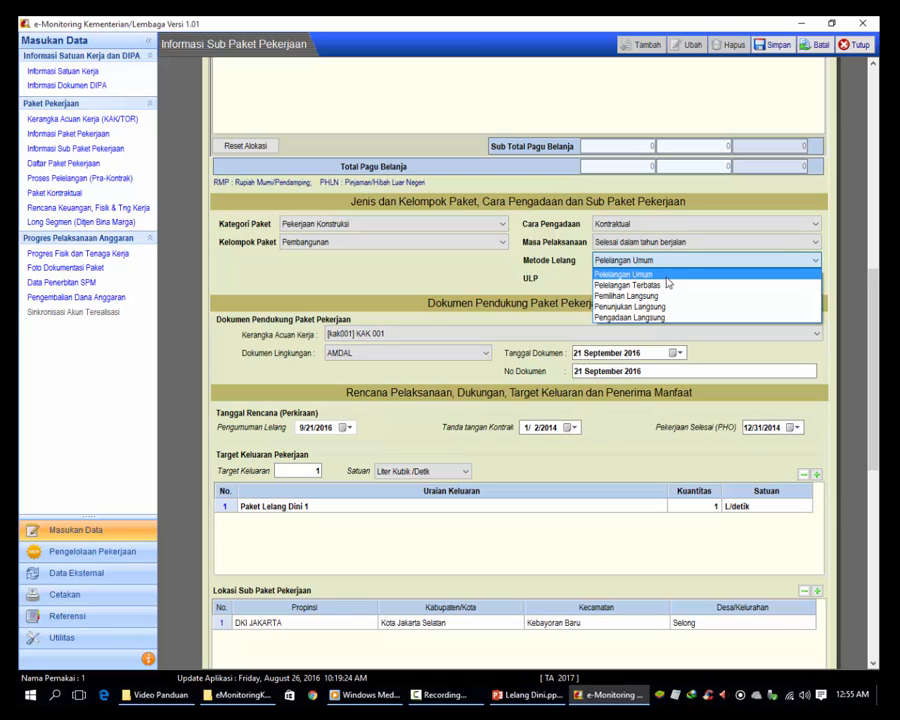
pyautogui.click(652, 275)
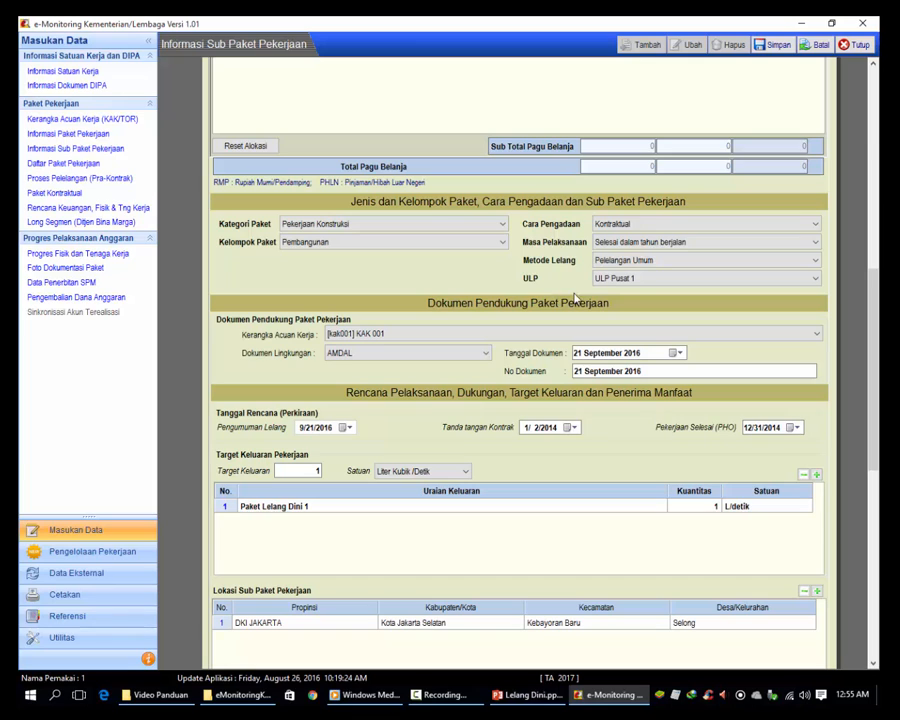
pyautogui.click(661, 281)
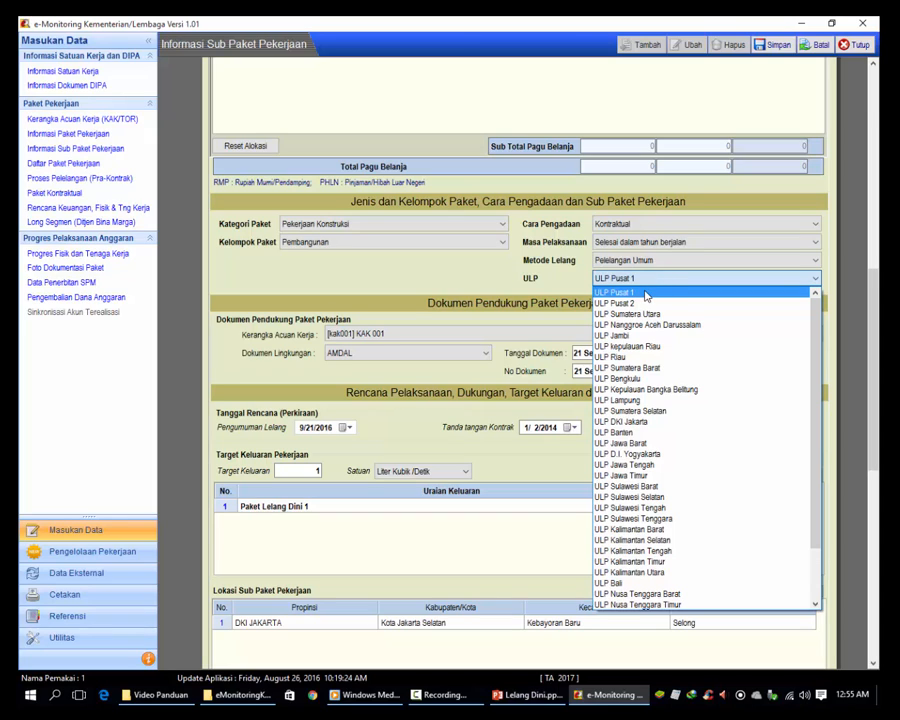
pyautogui.click(647, 293)
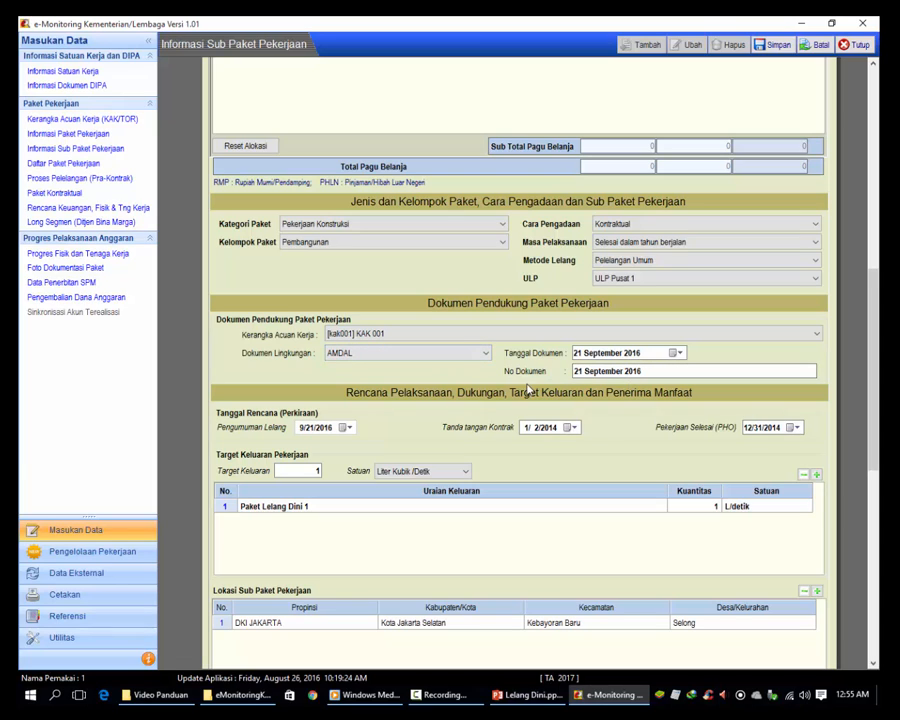
# - Replace the No Dokumen entry of the supporting environmental document with "Nomor Dokumen"
pyautogui.moveTo(650, 376); pyautogui.dragTo(547, 372)
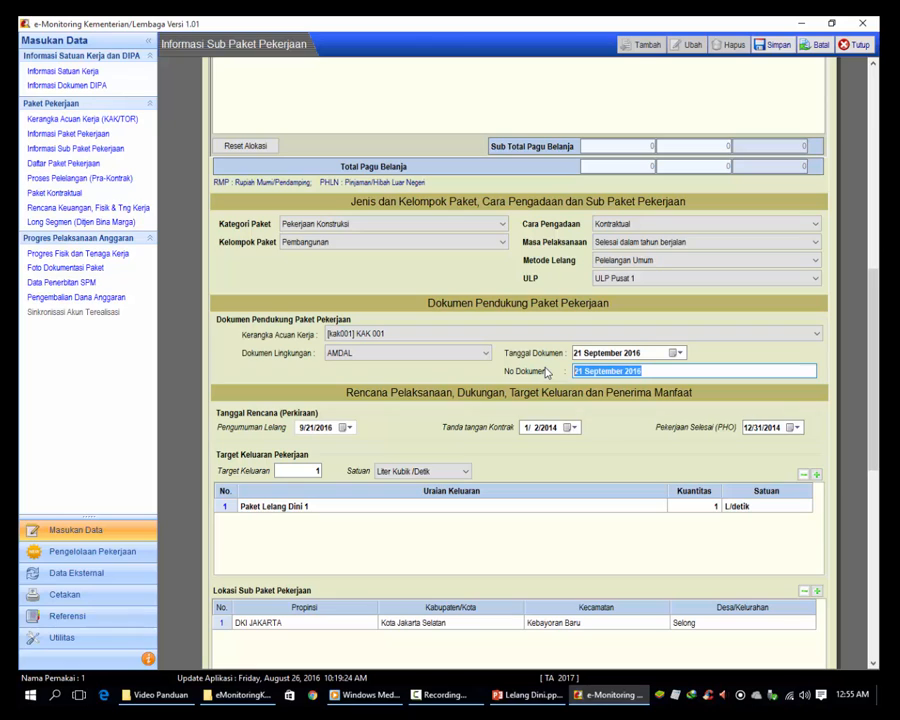
pyautogui.write('Nomor')
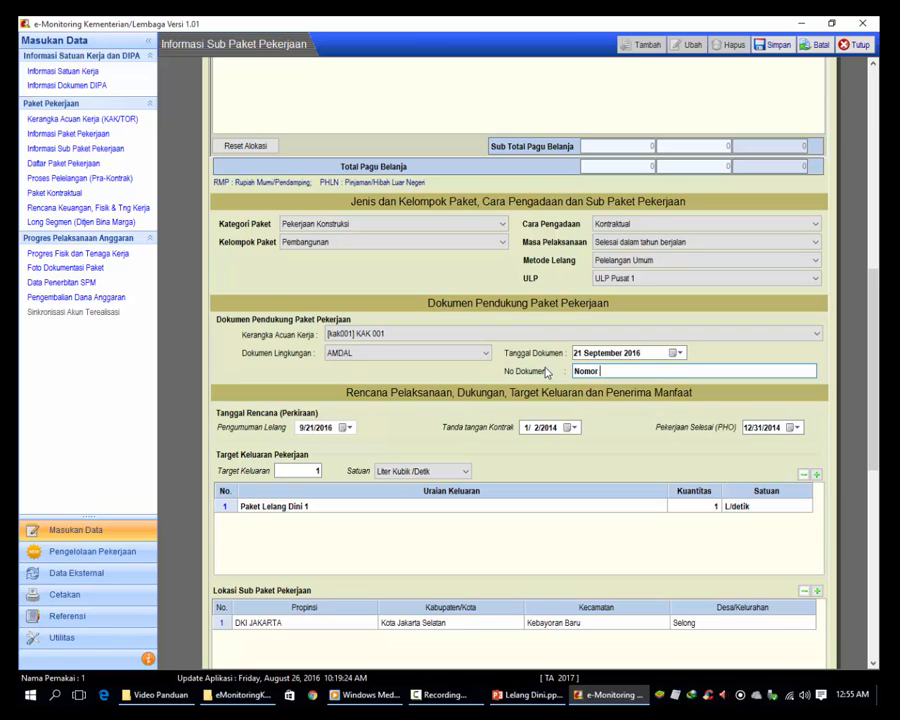
pyautogui.write(' Dokumen')
# - Set the planned tender announcement date (Pengumuman Lelang) to 9/22/2016
pyautogui.click(348, 428)
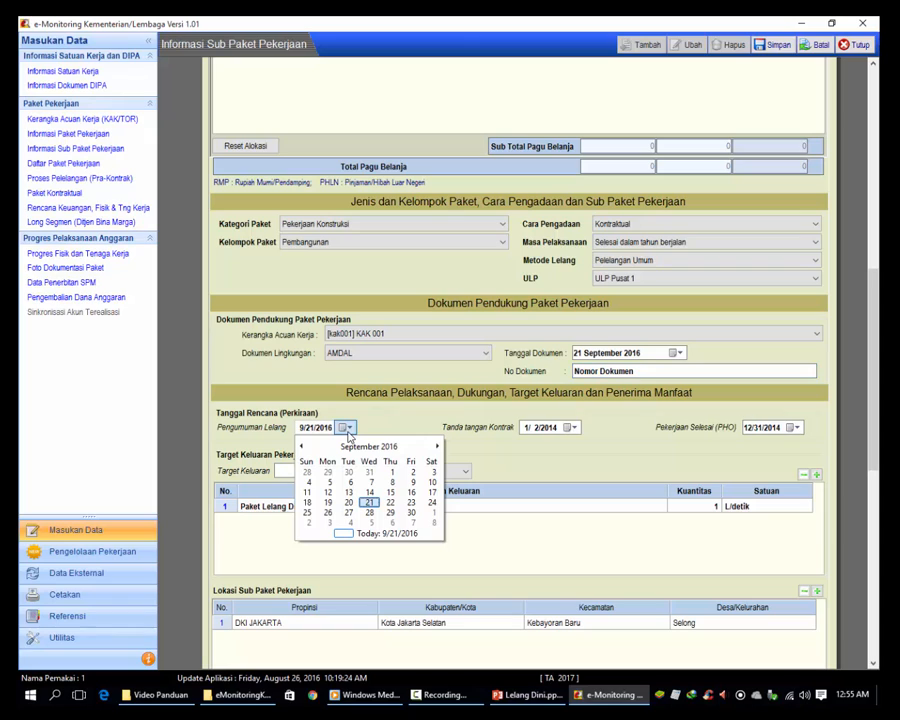
pyautogui.click(410, 512)
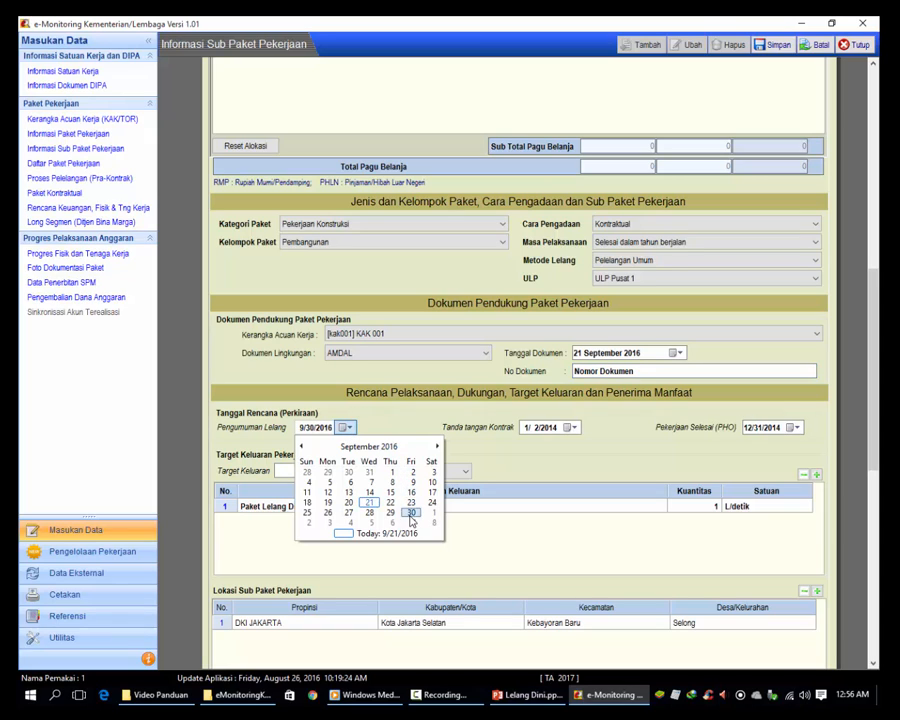
pyautogui.click(345, 427)
pyautogui.click(436, 447)
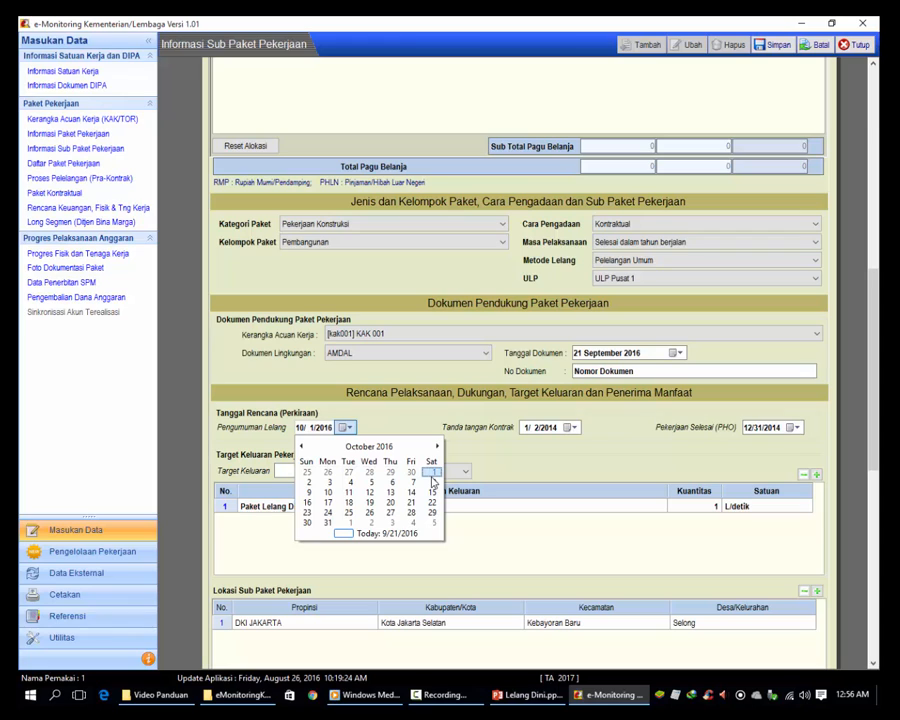
pyautogui.click(302, 447)
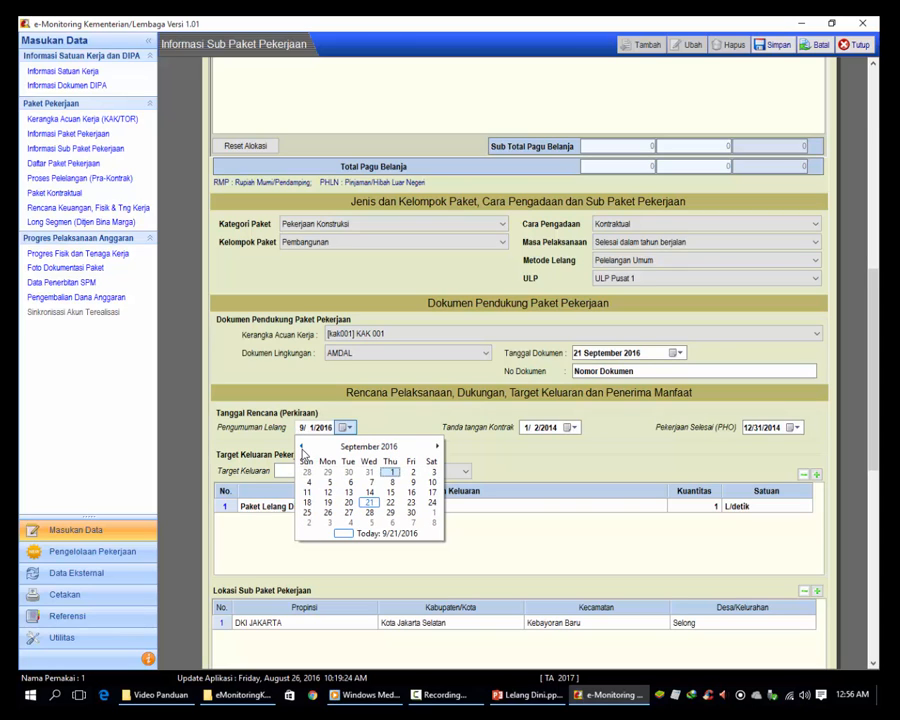
pyautogui.click(390, 505)
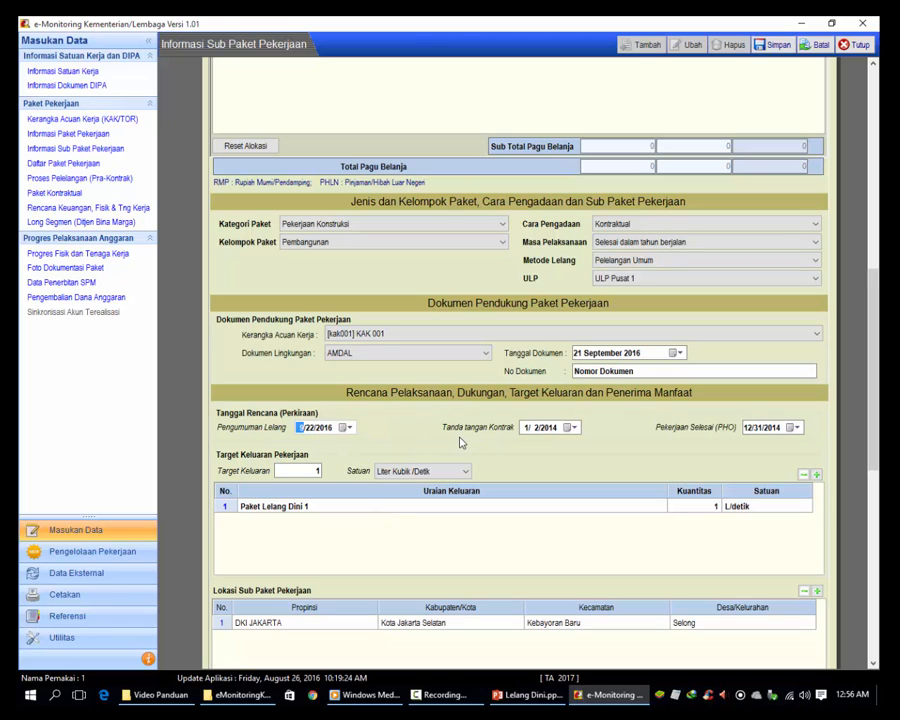
# - Set the planned contract signing date to 1/2/2017 and the work completion (PHO) date to 12/31/2017
pyautogui.click(568, 428)
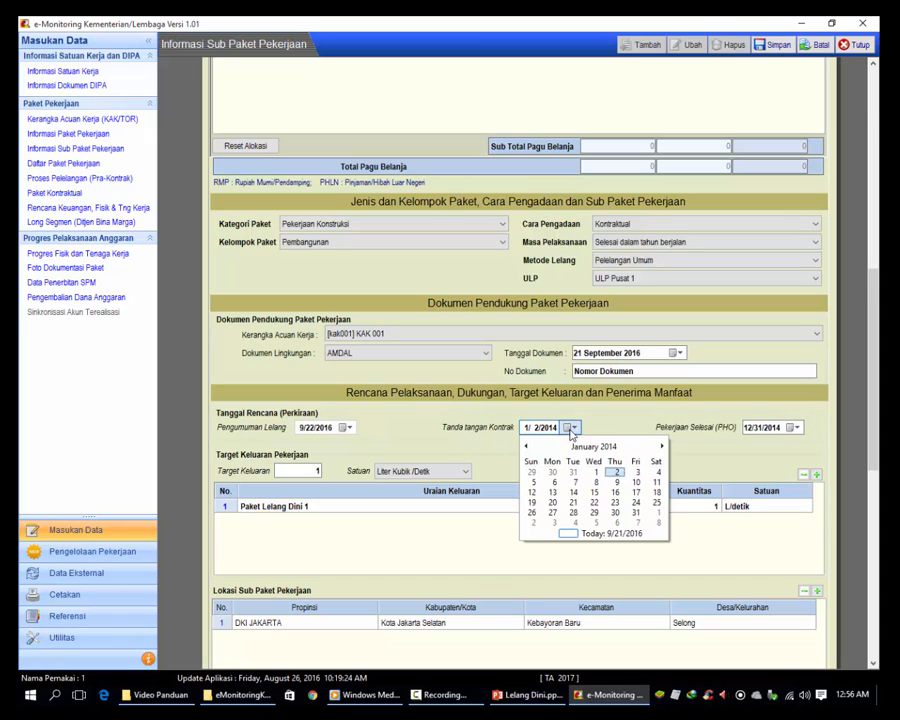
pyautogui.click(619, 472)
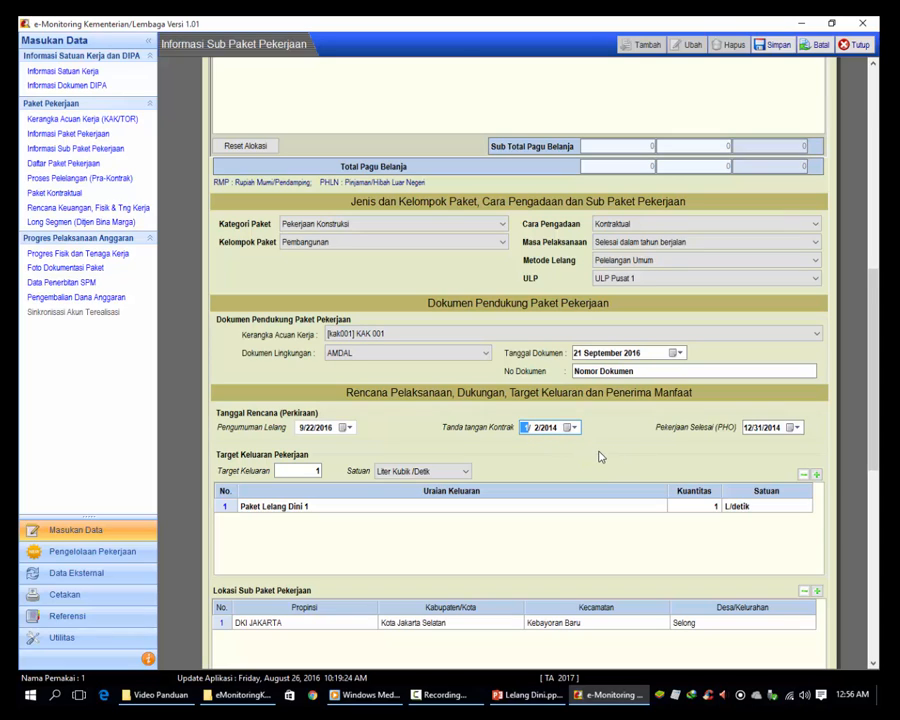
pyautogui.click(552, 428)
pyautogui.press('Up')
pyautogui.press('Up')
pyautogui.click(771, 428)
pyautogui.press('Up')
# - Review the remaining sub-package details, save the PAKET LELANG DINI 1 sub-package and close its form
pyautogui.moveTo(874, 427); pyautogui.dragTo(877, 470)
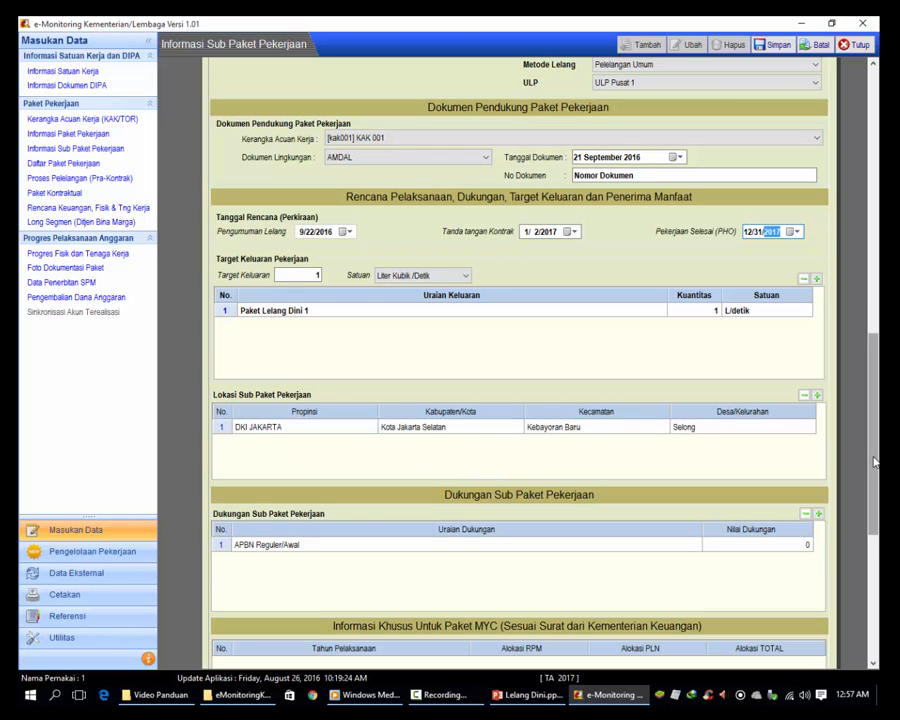
pyautogui.moveTo(872, 460)
pyautogui.mouseDown()
pyautogui.moveTo(873, 292)
pyautogui.moveTo(873, 482)
pyautogui.mouseUp()
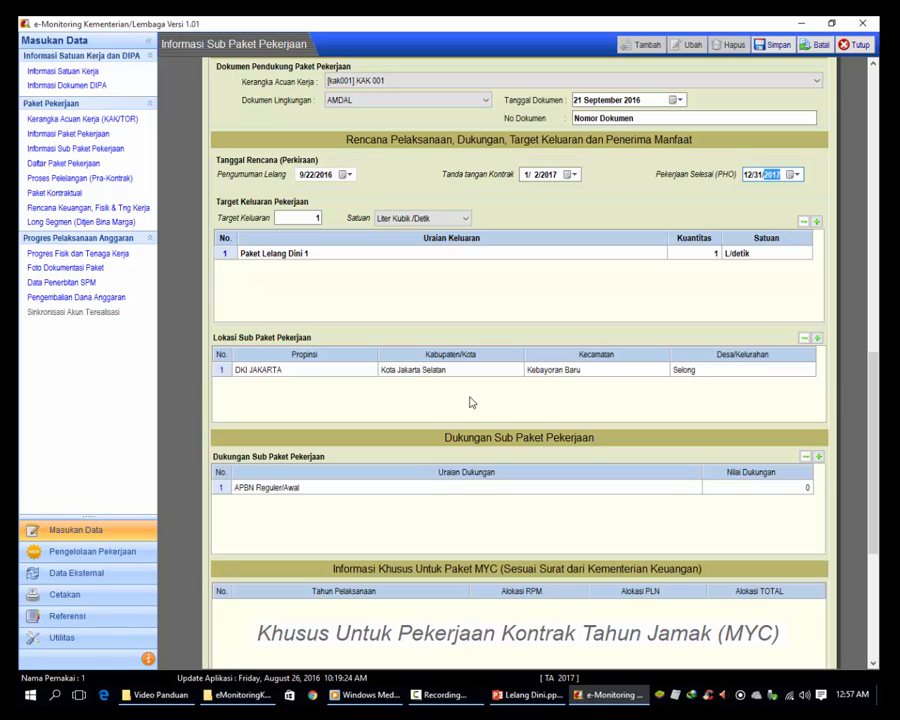
pyautogui.moveTo(876, 479); pyautogui.dragTo(874, 173)
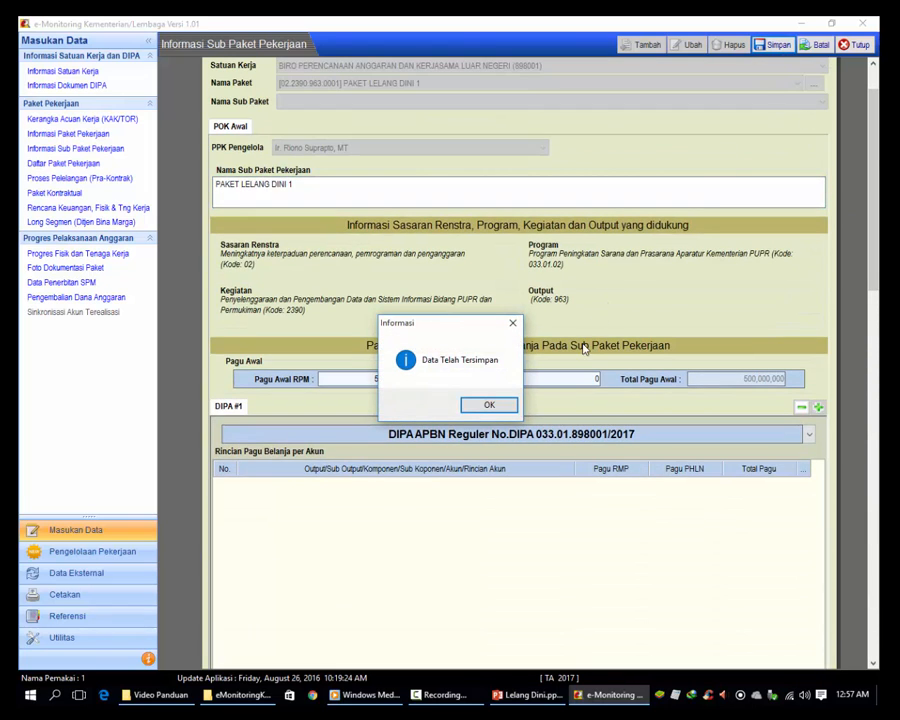
pyautogui.click(485, 408)
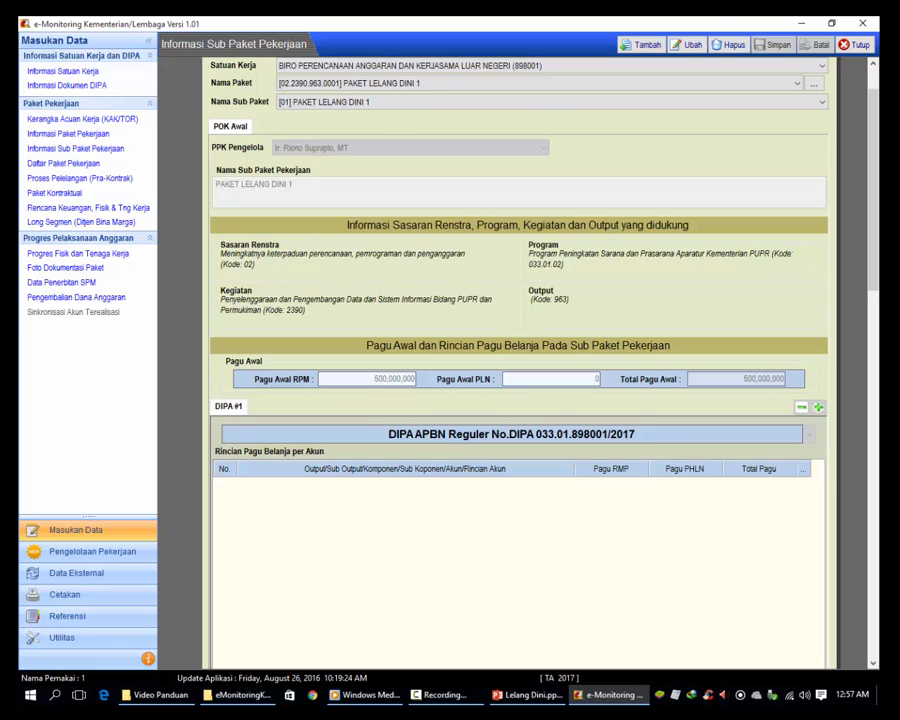
pyautogui.click(850, 45)
pyautogui.click(848, 47)
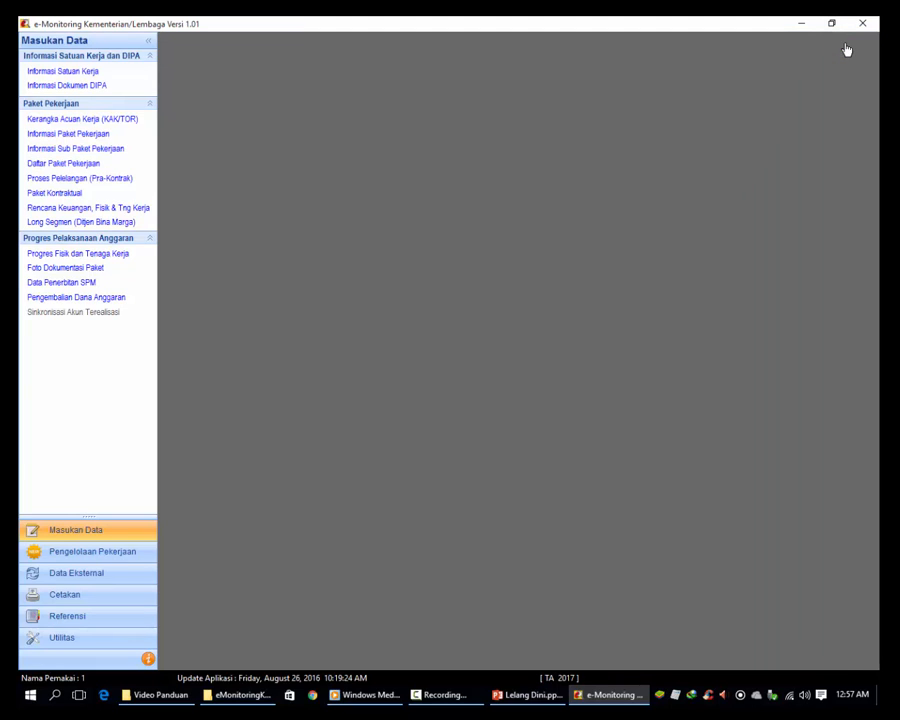
# - Open Daftar Paket Pekerjaan and inspect the sub-package row 0001.01 PAKET LELANG DINI 1
pyautogui.click(82, 165)
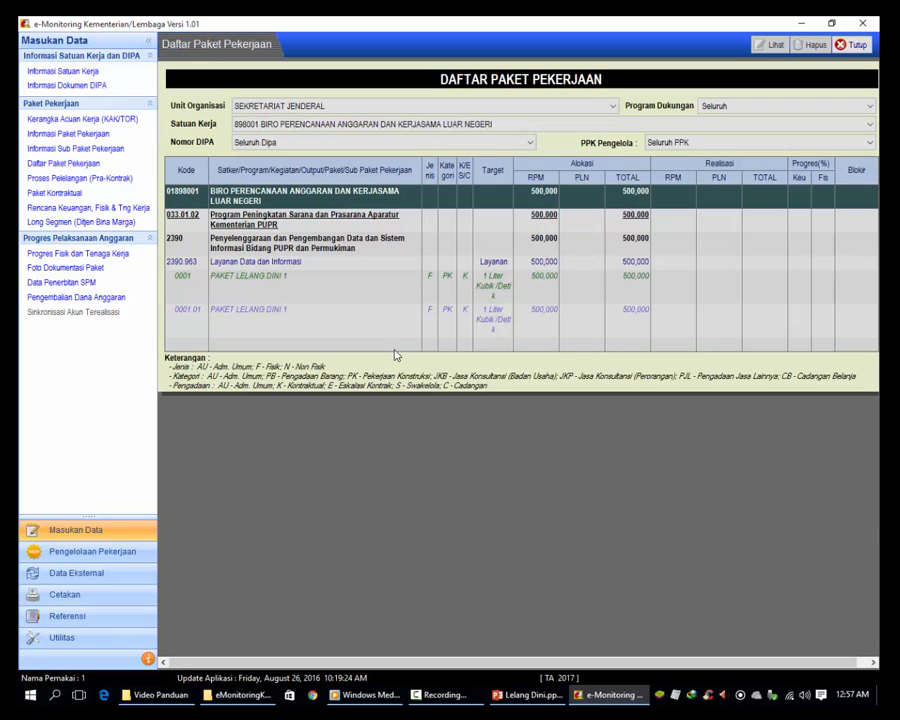
pyautogui.click(304, 297)
pyautogui.click(312, 328)
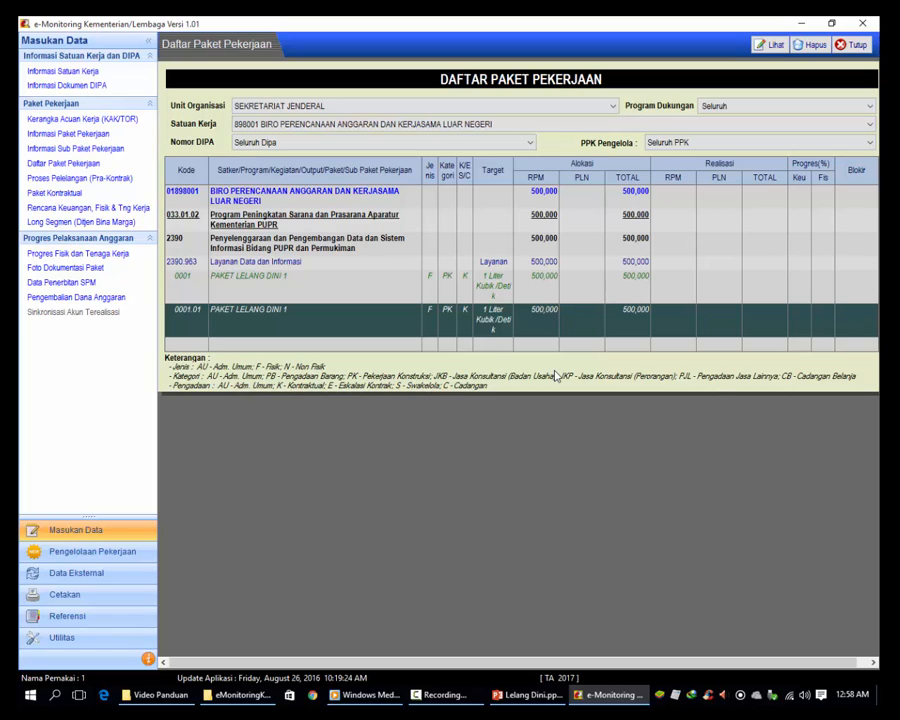
# - Read guide step 12 on slide 13 of Lelang Dini.pptx in PowerPoint and return to e-Monitoring
pyautogui.click(528, 694)
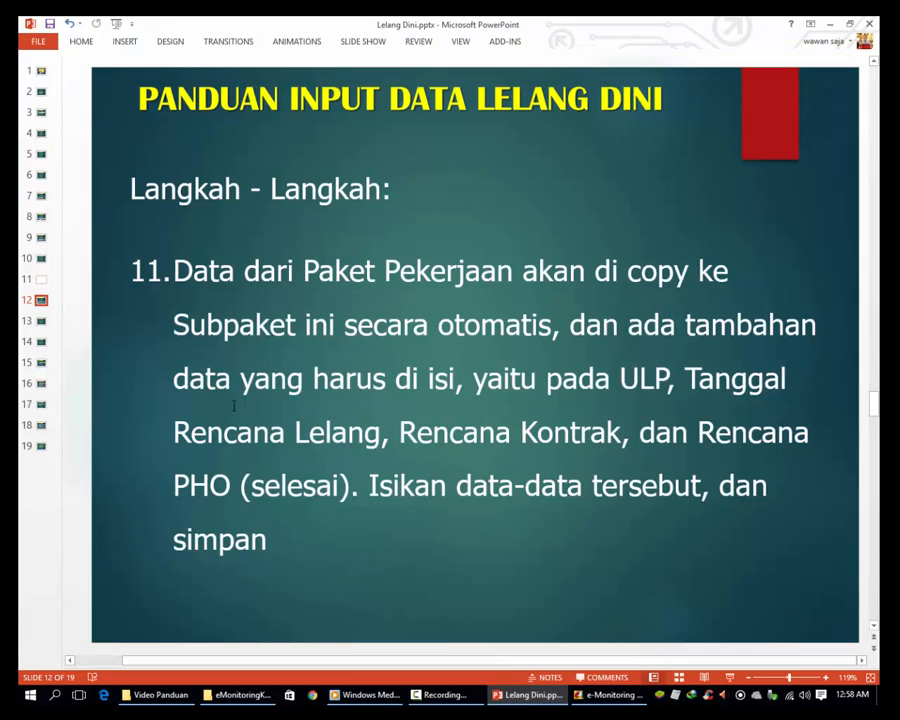
pyautogui.click(42, 322)
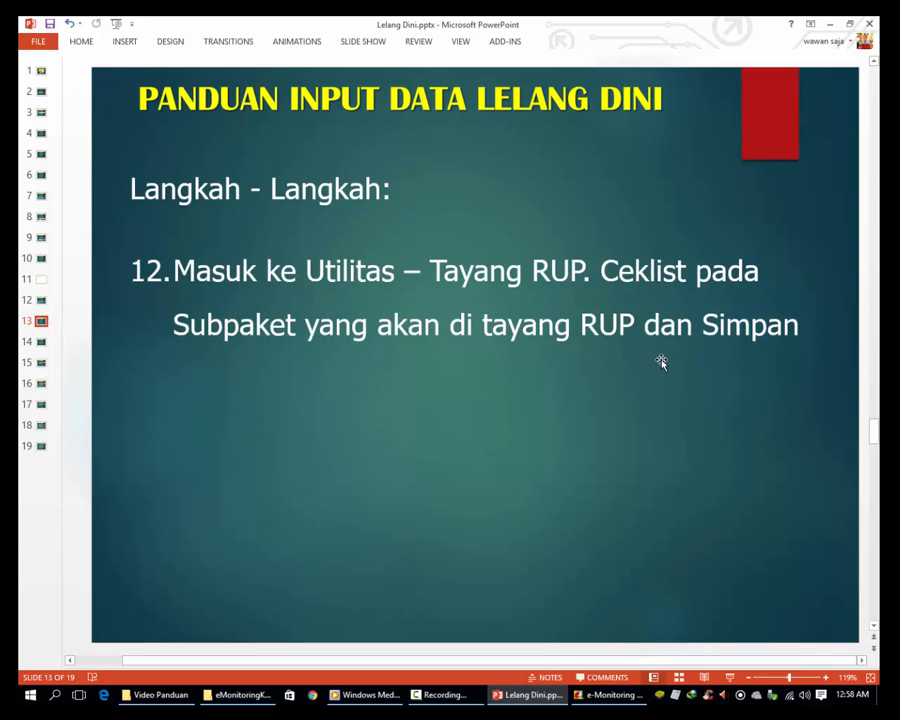
pyautogui.click(612, 694)
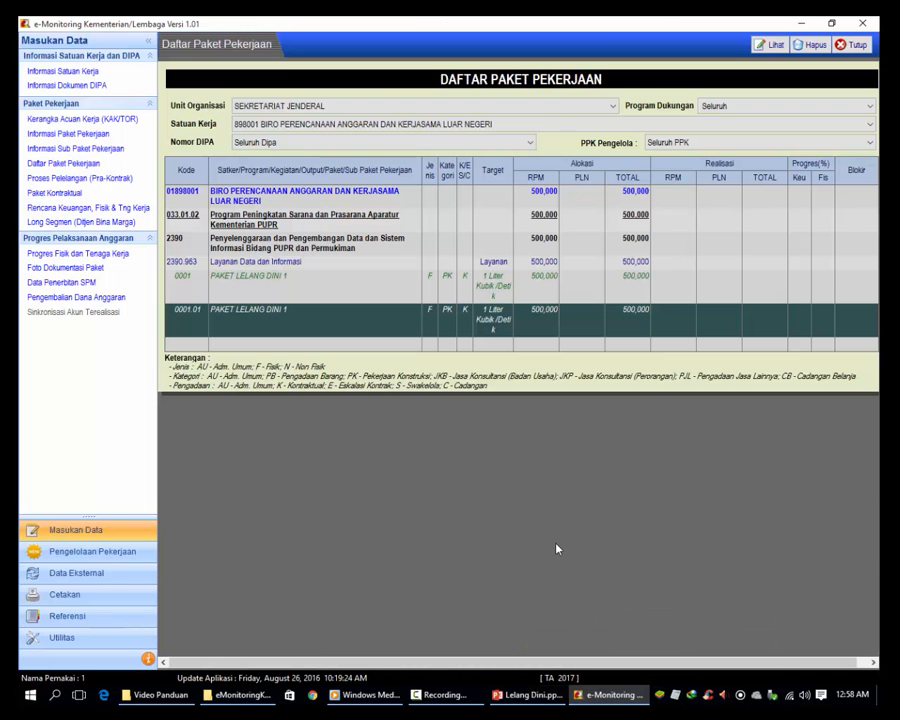
# - Close the package list, publish sub-package 1.1 PAKET LELANG DINI 1 through Tayang RUP in Utilitas, and close the RUP form
pyautogui.click(854, 44)
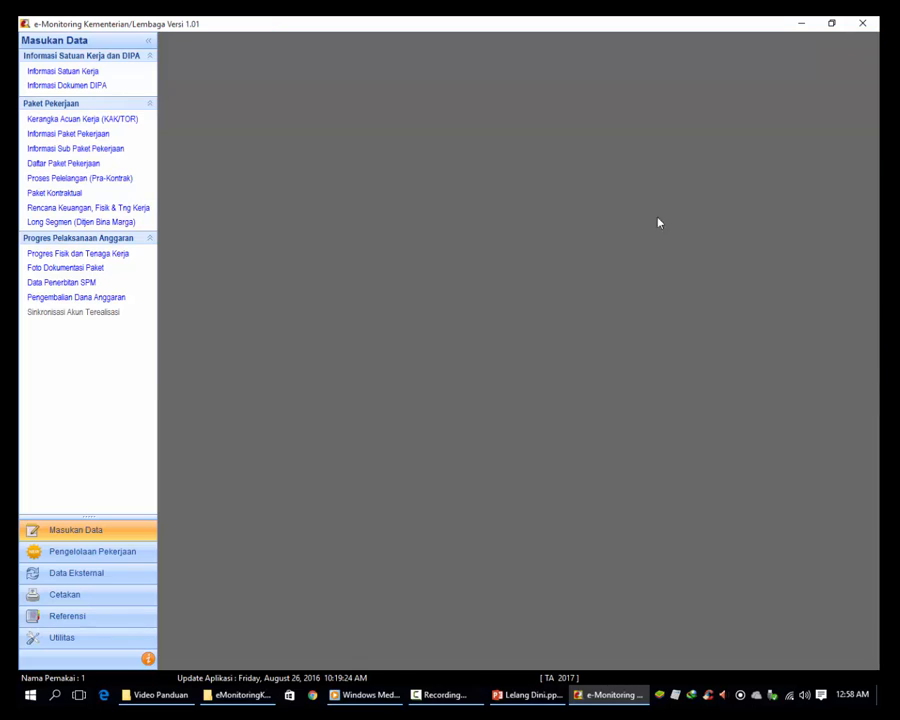
pyautogui.click(106, 641)
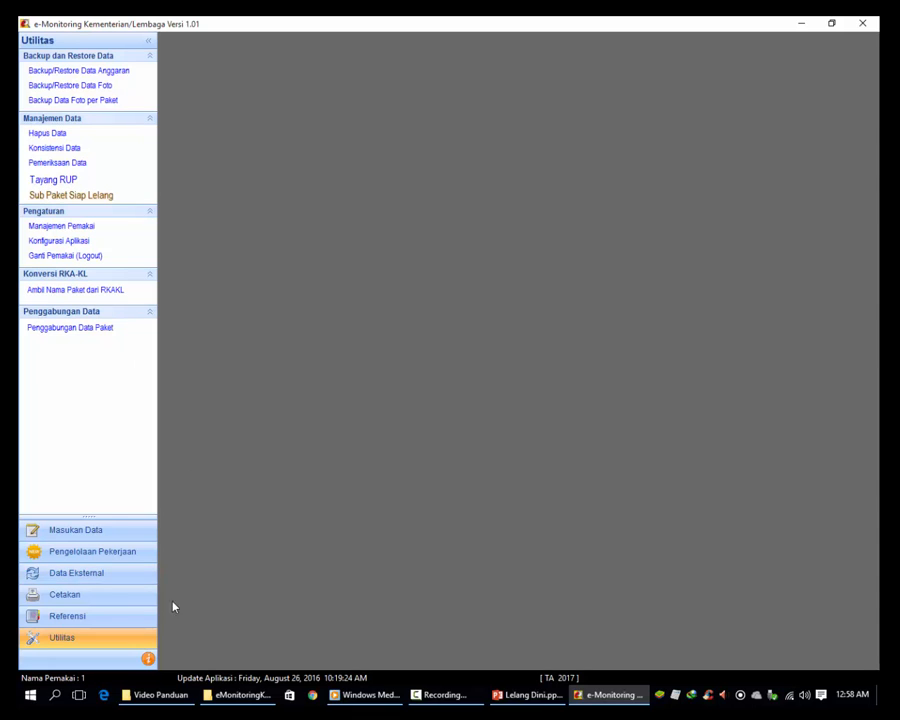
pyautogui.click(42, 181)
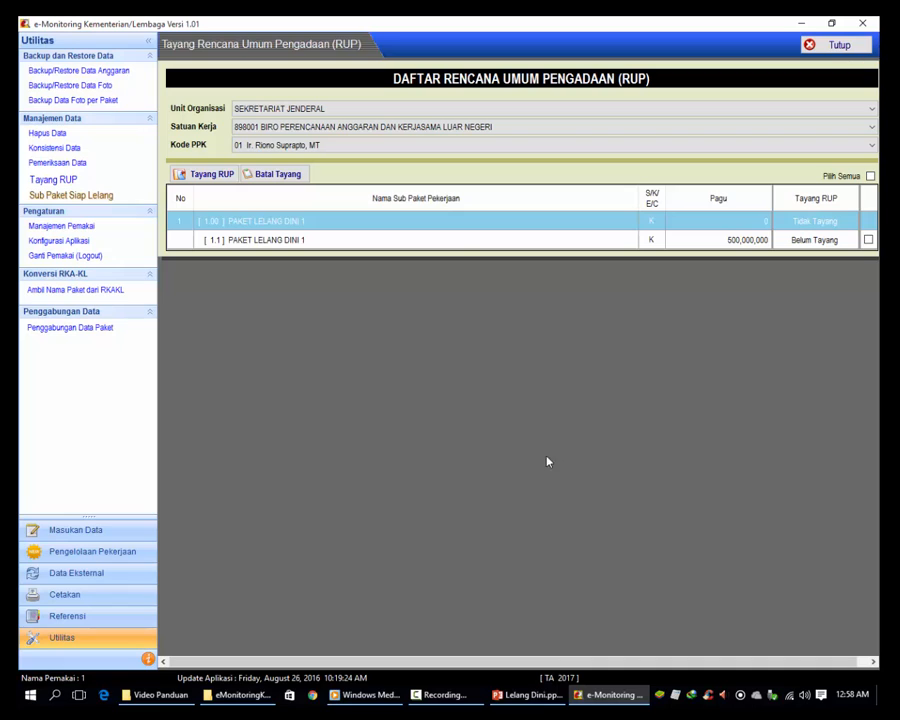
pyautogui.click(868, 240)
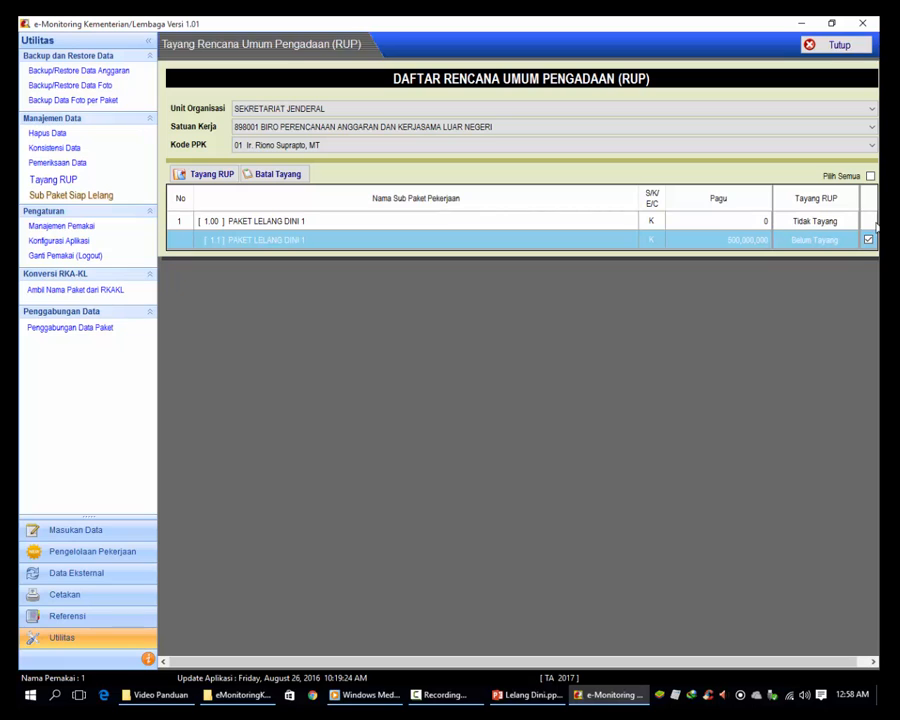
pyautogui.click(210, 176)
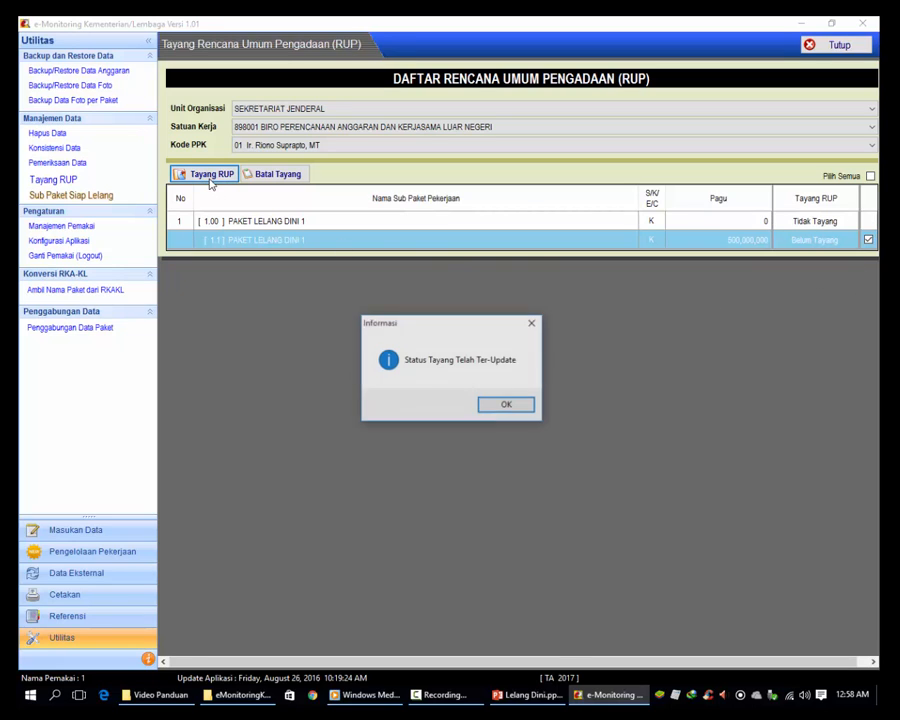
pyautogui.click(514, 404)
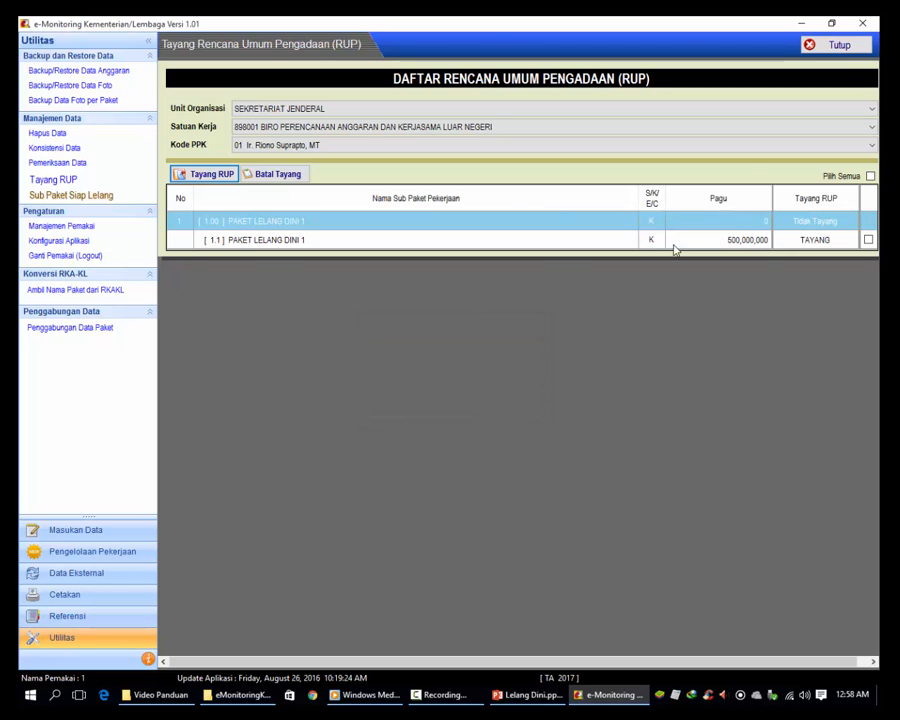
pyautogui.click(846, 50)
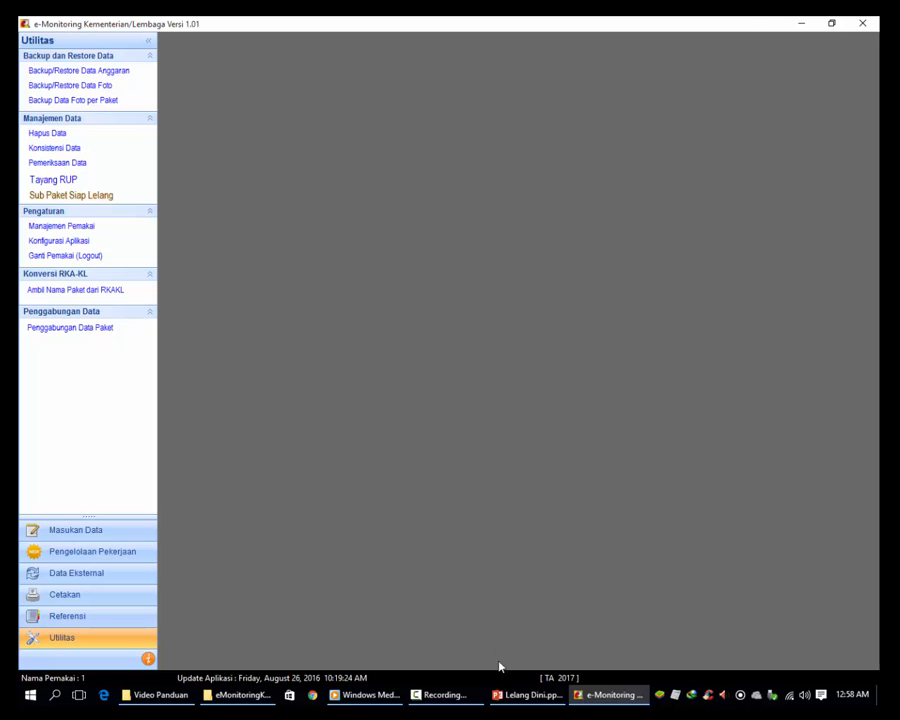
# - Read guide step 13 on slide 14 of Lelang Dini.pptx in PowerPoint and return to e-Monitoring
pyautogui.click(527, 694)
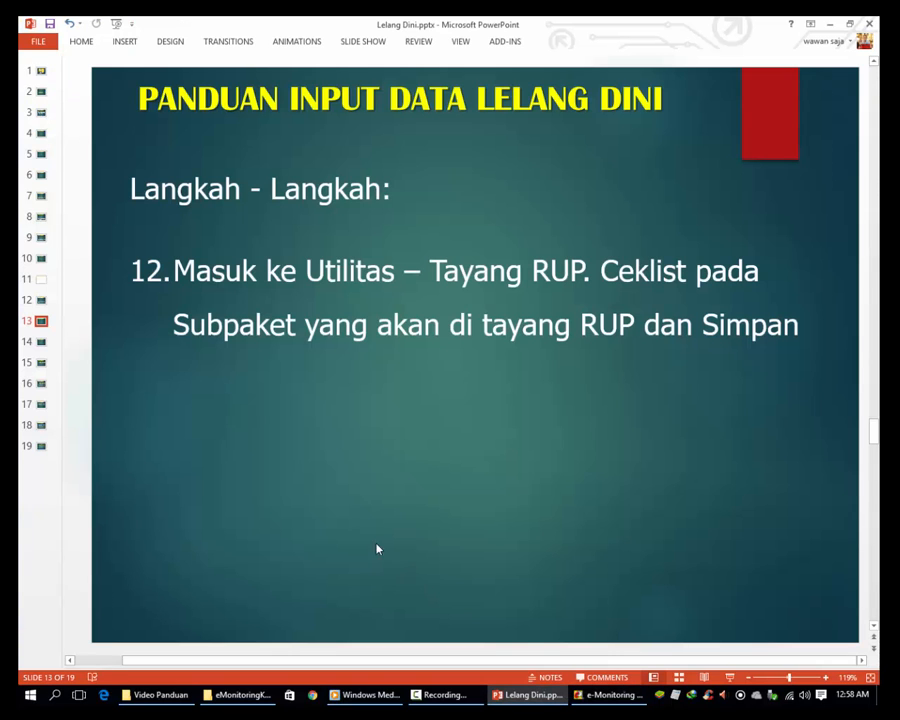
pyautogui.click(41, 341)
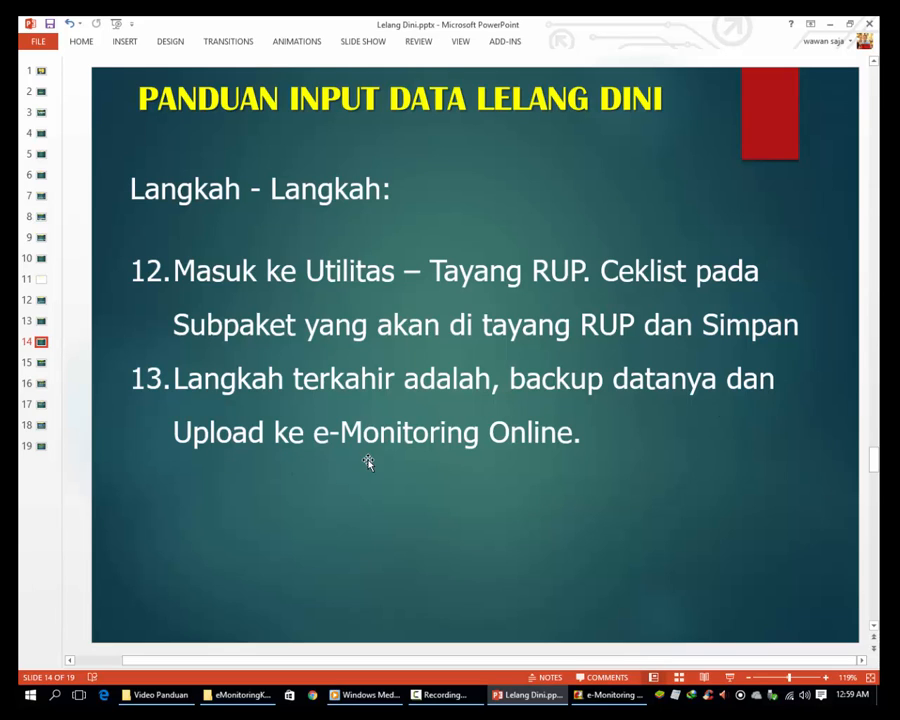
pyautogui.click(612, 695)
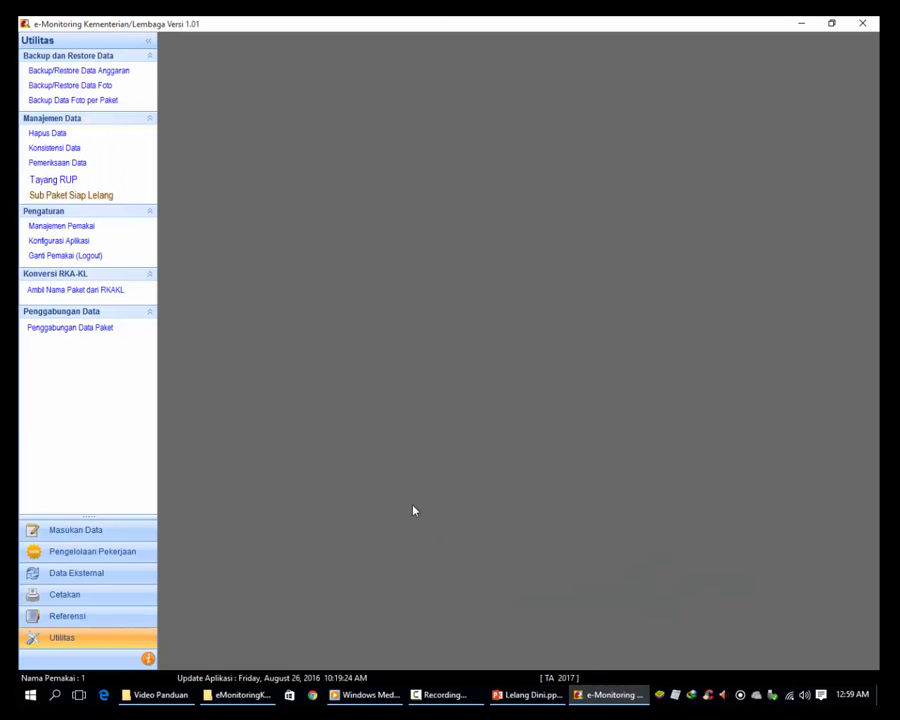
# - Bring up the Masukan Data section in e-Monitoring, and switch to PowerPoint to reread guide step 1 on slide 4
pyautogui.click(127, 532)
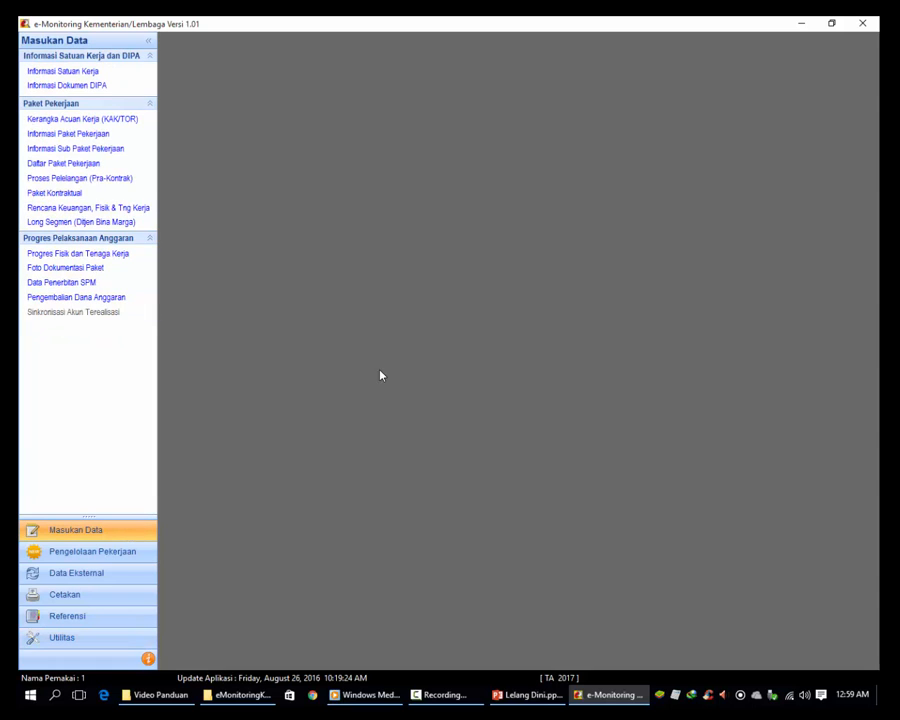
pyautogui.click(500, 695)
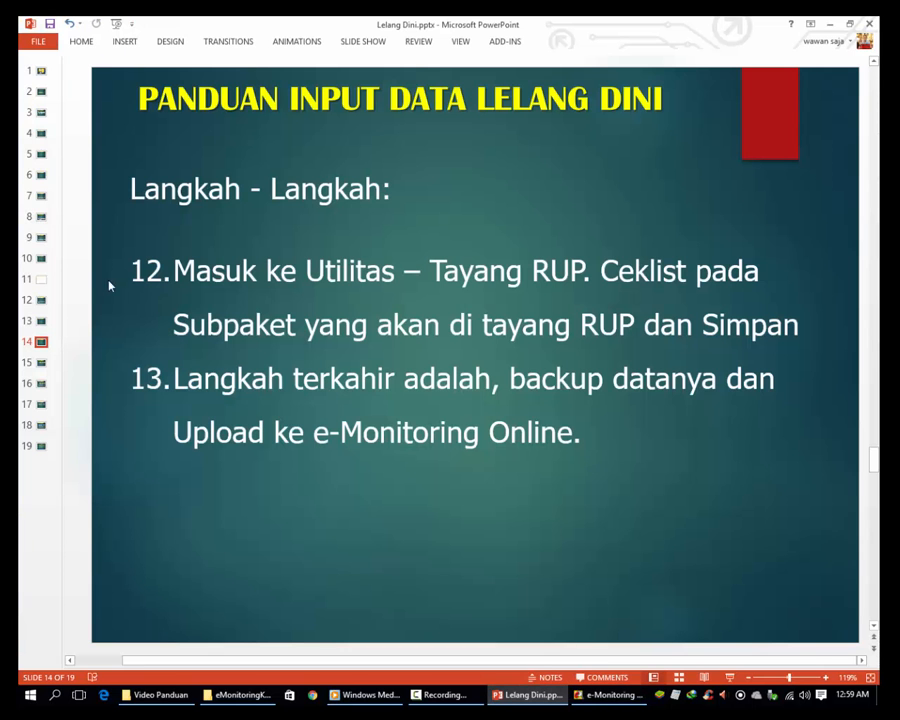
pyautogui.click(42, 140)
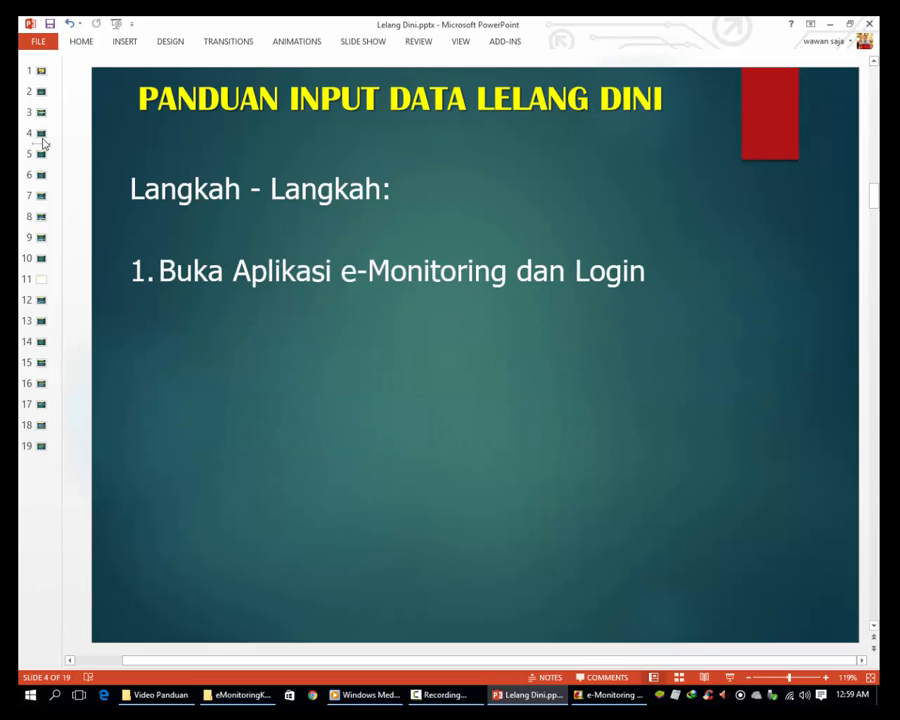